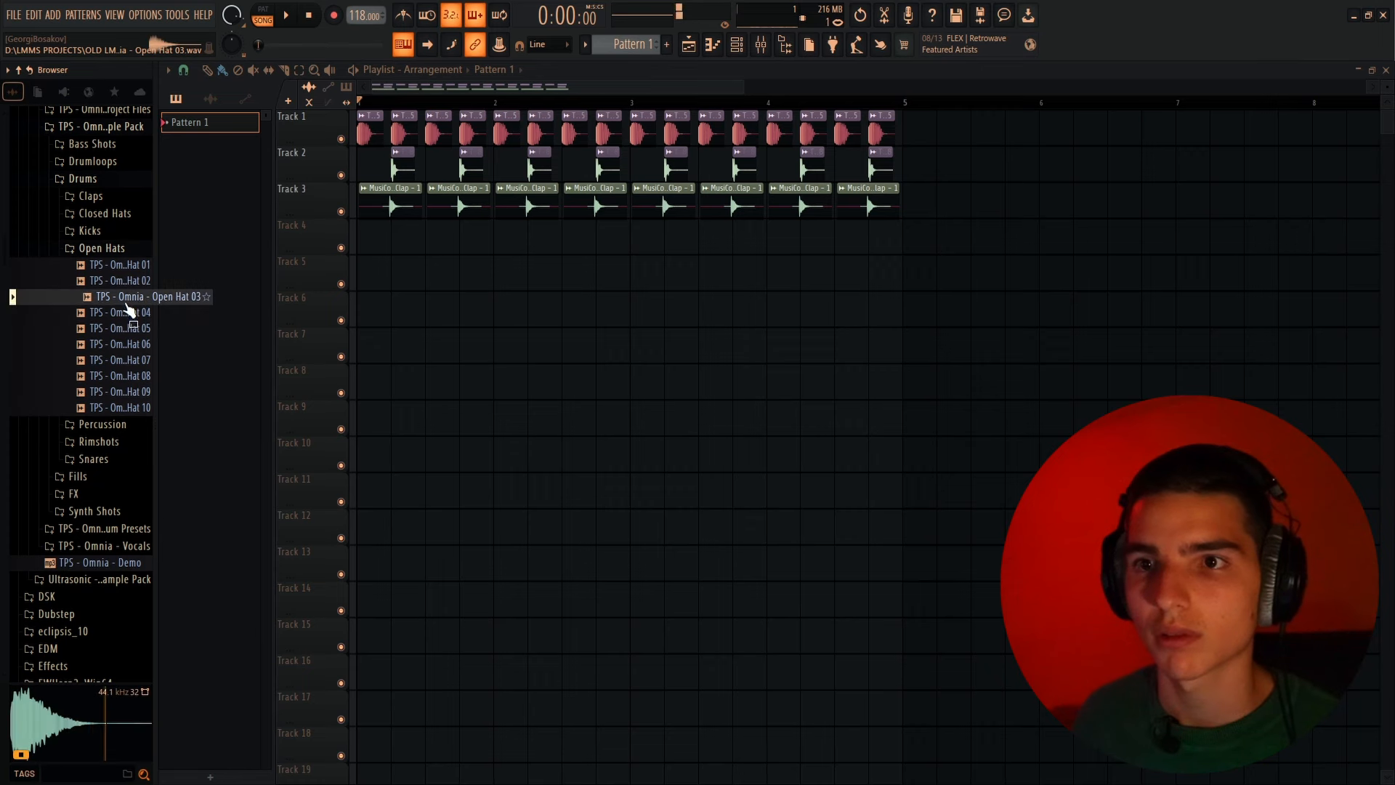
# Randomize the levels of the Open Hat 02 notes with a small velocity variation of about 3%, and close the piano roll
pyautogui.click(116, 328)
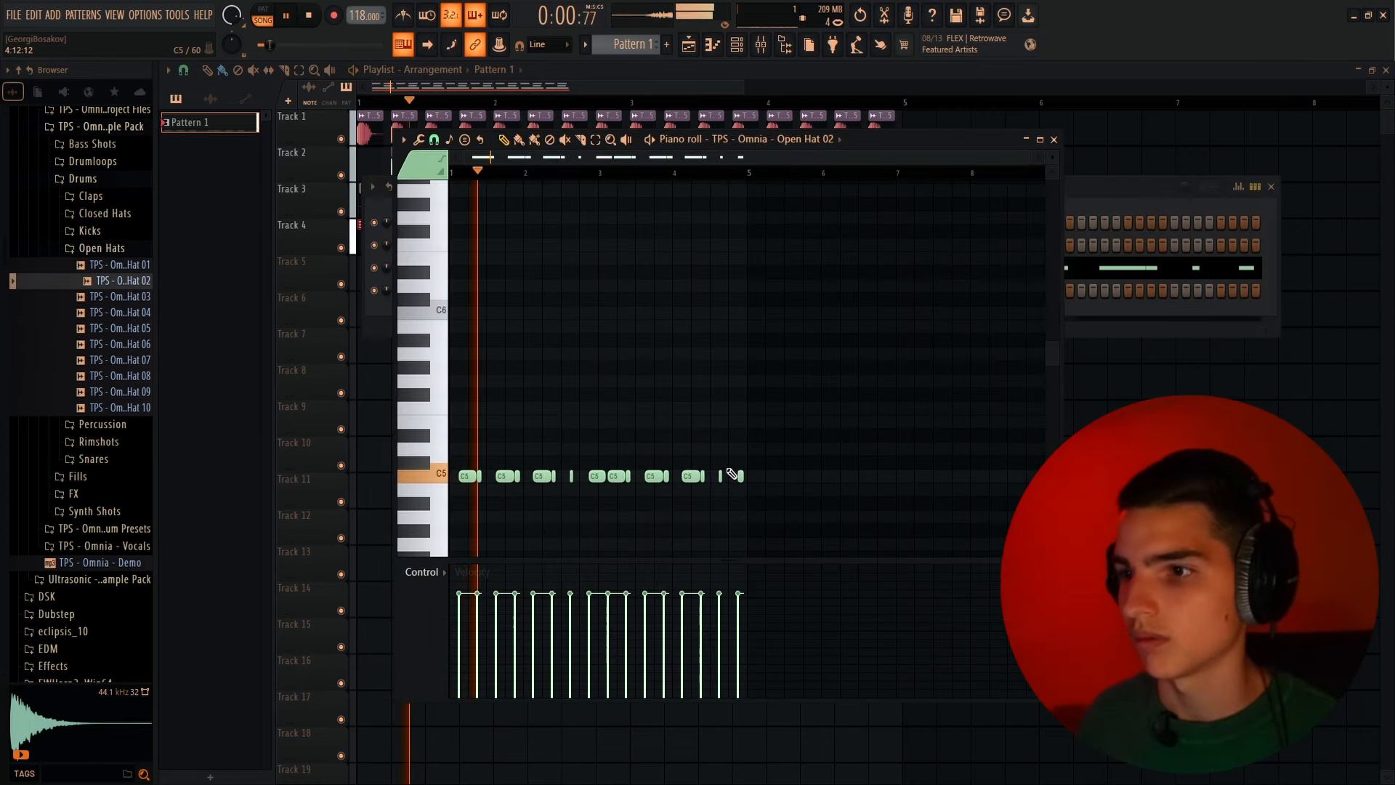
pyautogui.press('space')
pyautogui.hotkey('alt', 'r')
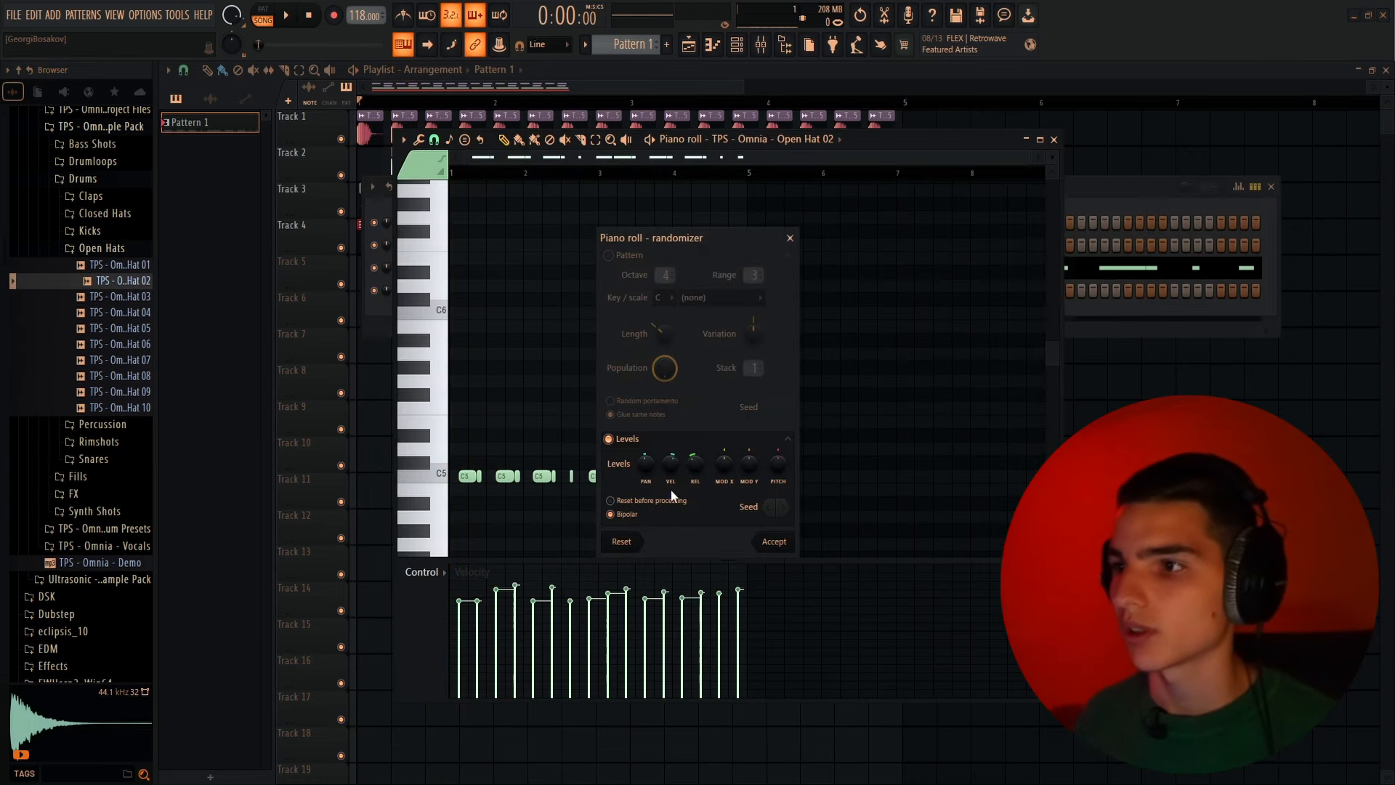
pyautogui.click(645, 469)
pyautogui.click(671, 463)
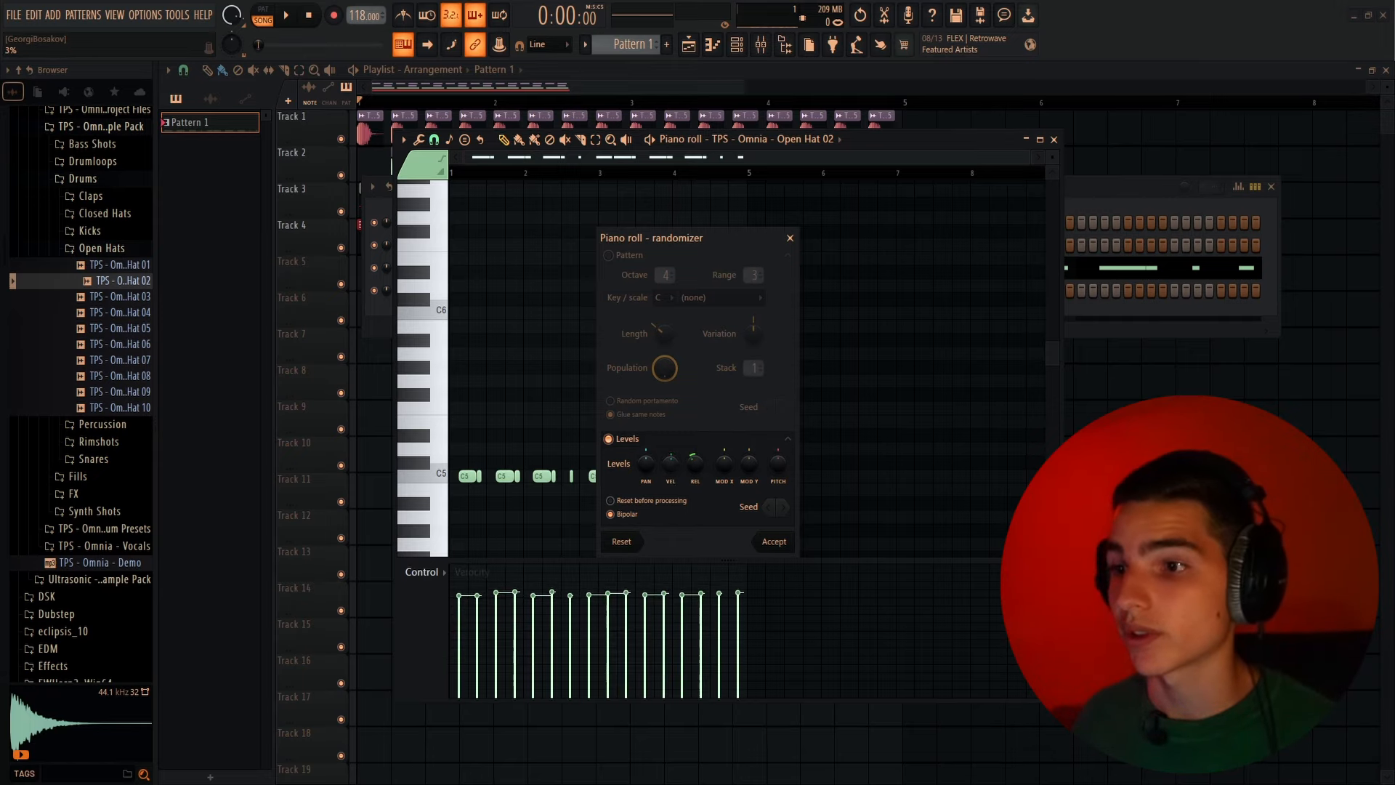
pyautogui.click(783, 545)
pyautogui.click(1053, 139)
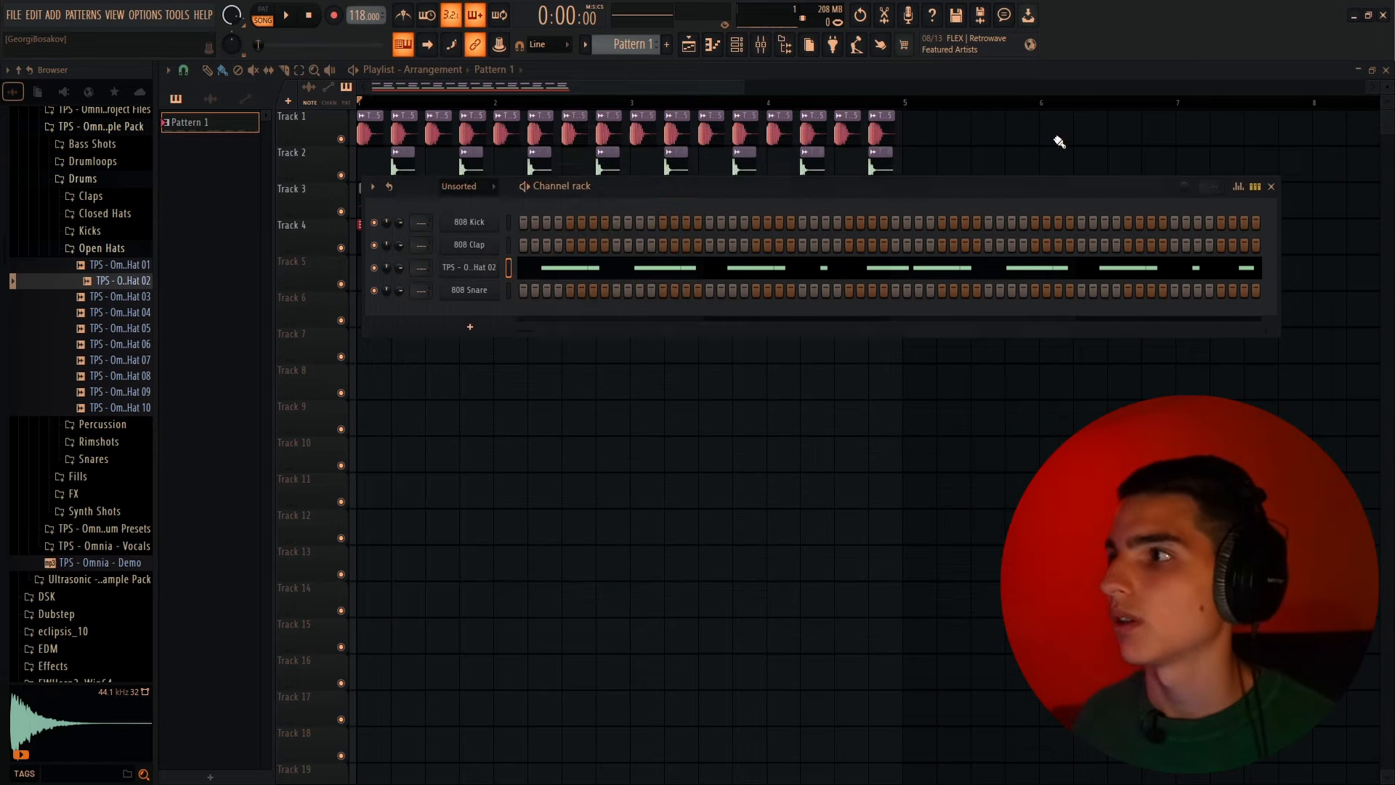
# Play the beat and inspect the first Open Hat 02 notes closely in the piano roll
pyautogui.press('space')
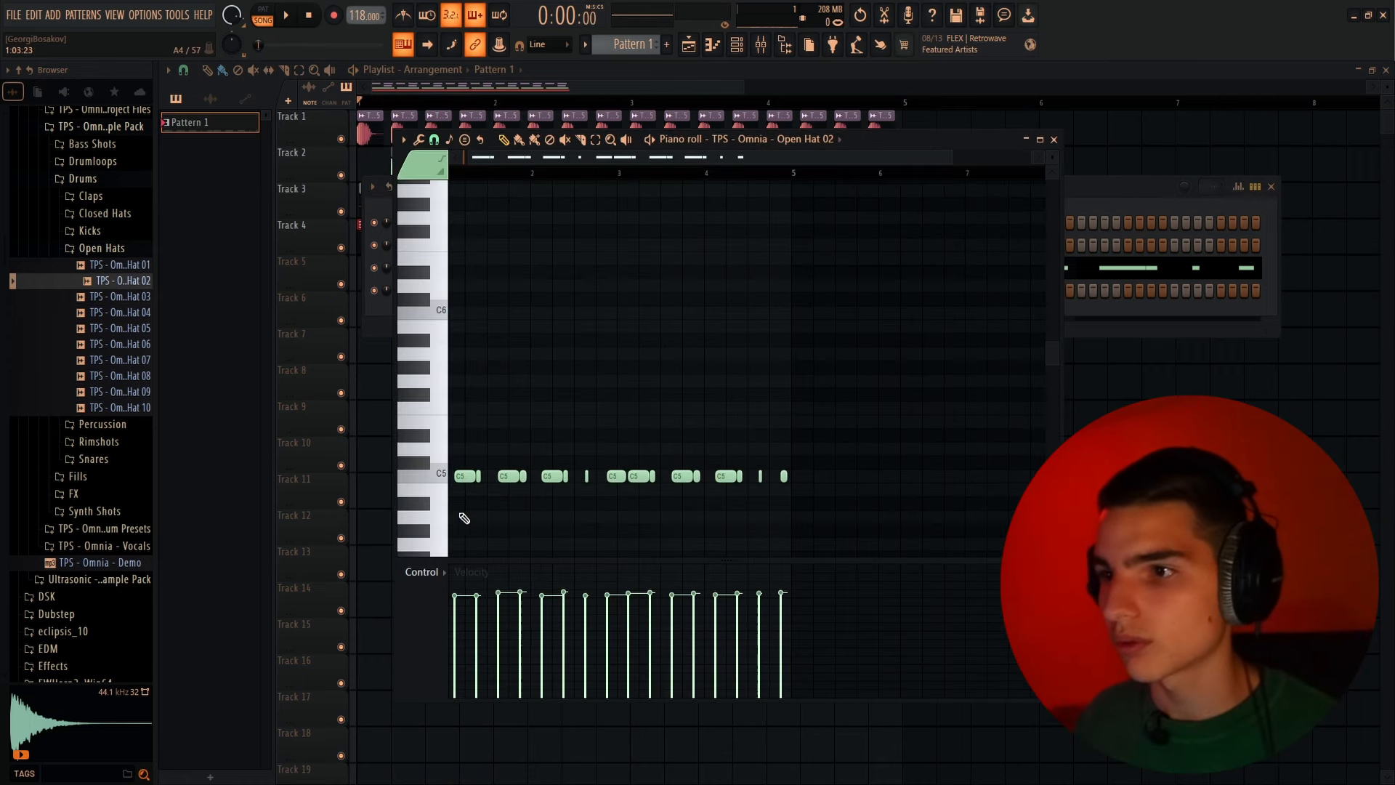
pyautogui.scroll(8, 466, 517)
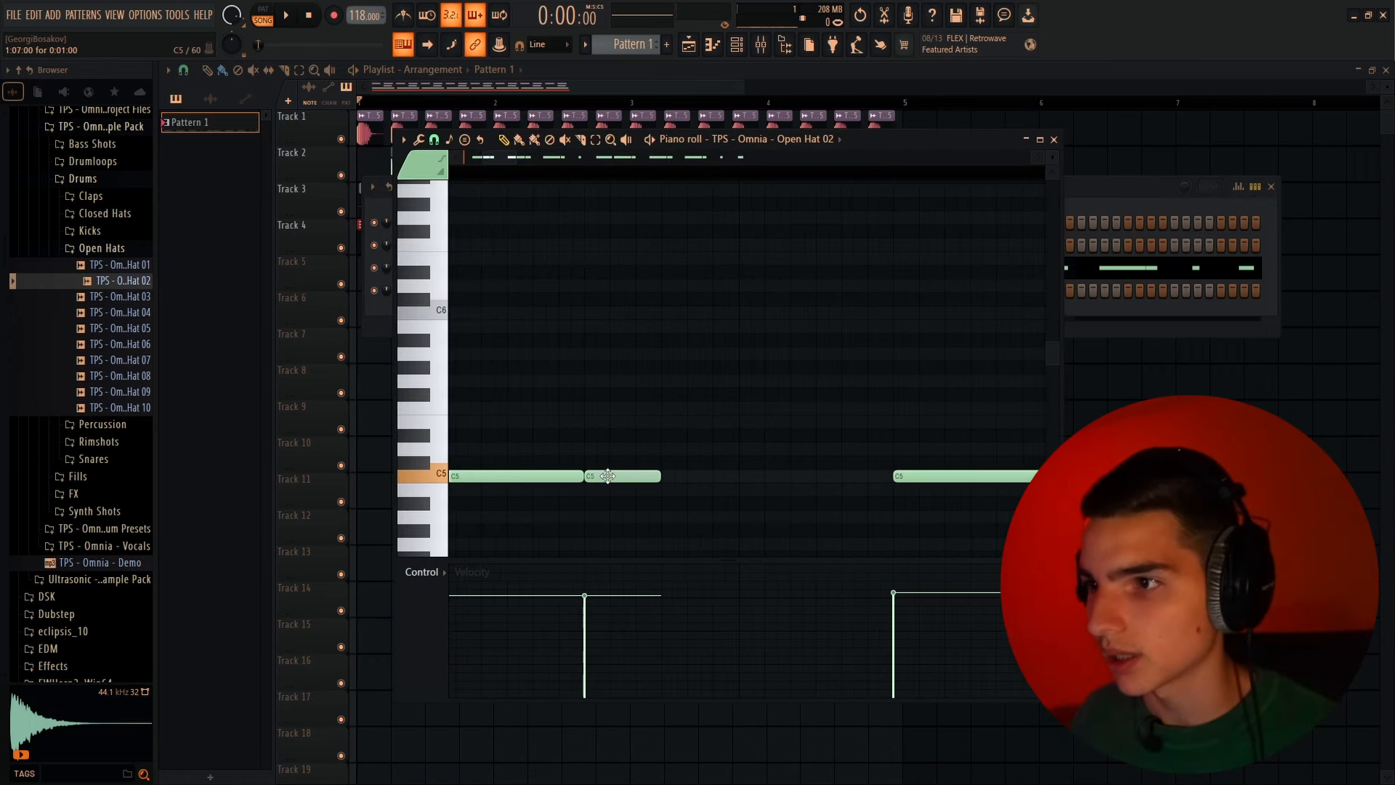
pyautogui.scroll(-3, 548, 477)
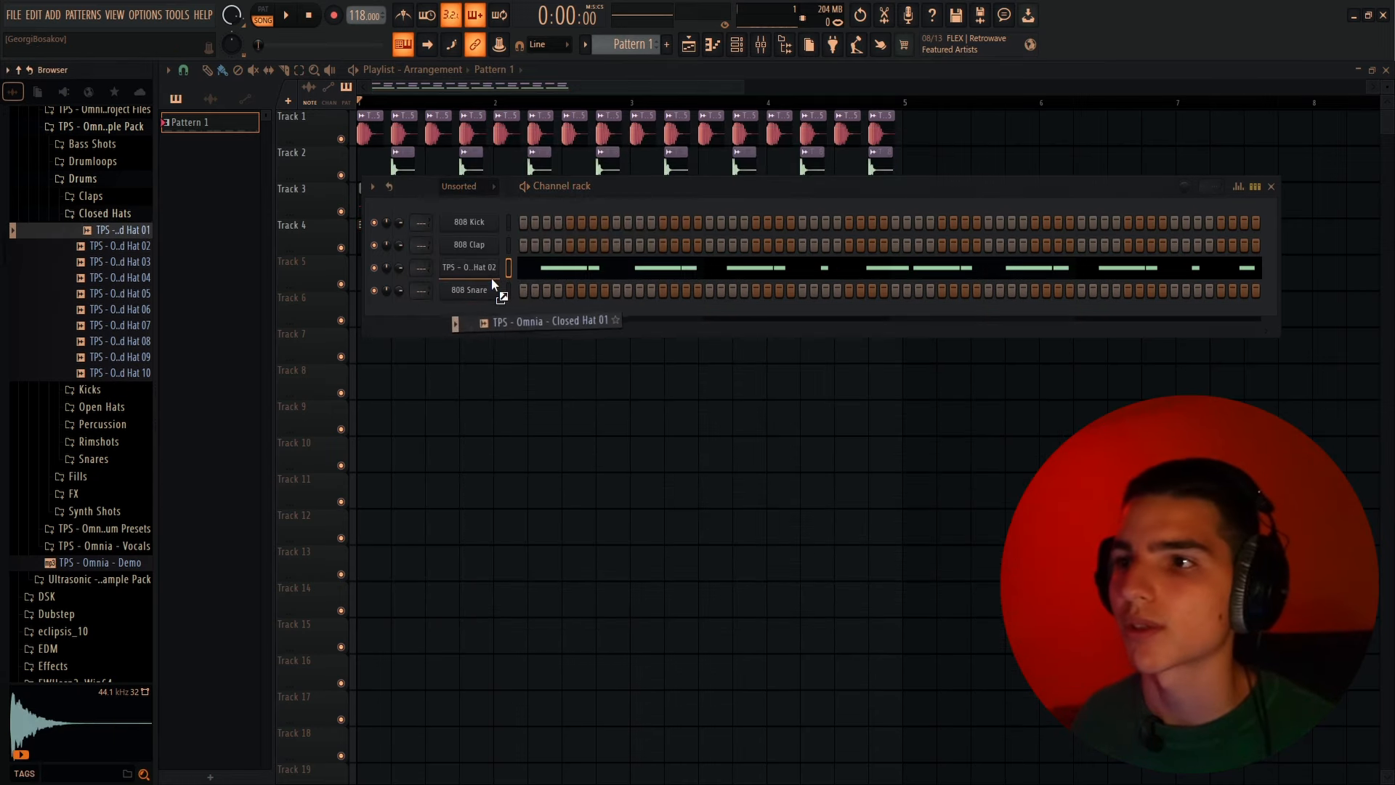
# Add the Closed Hat 01 sample as a channel beneath Open Hat 02, fill its sequence on every second step, and play it back
pyautogui.moveTo(492, 279); pyautogui.dragTo(492, 280)
pyautogui.rightClick(501, 285)
pyautogui.click(635, 343)
pyautogui.press('space')
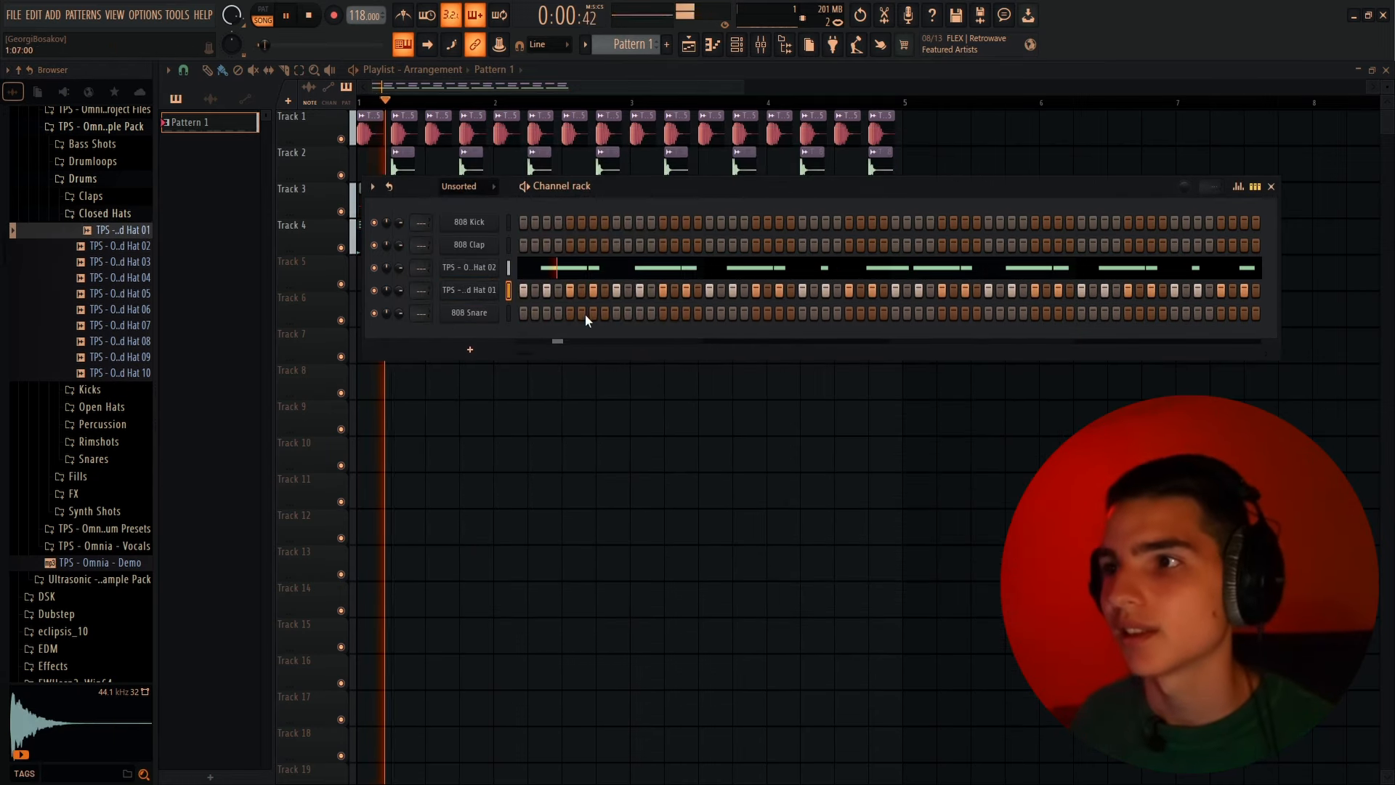
pyautogui.rightClick(497, 288)
pyautogui.click(703, 353)
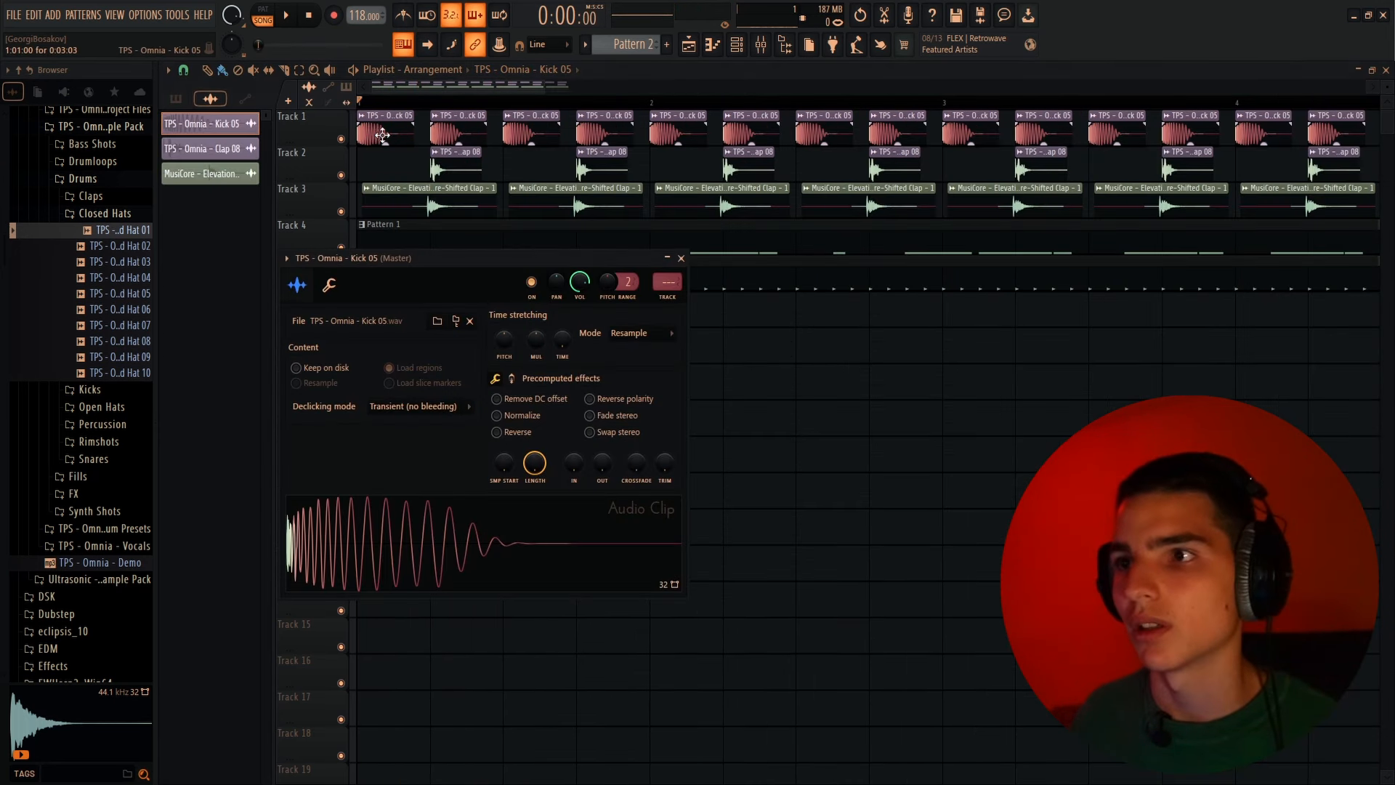
# Route the Kick 05, Clap 08 and Elevation Pre-Shifted Clap audio clips to mixer tracks 1, 2 and 3
pyautogui.click(675, 285)
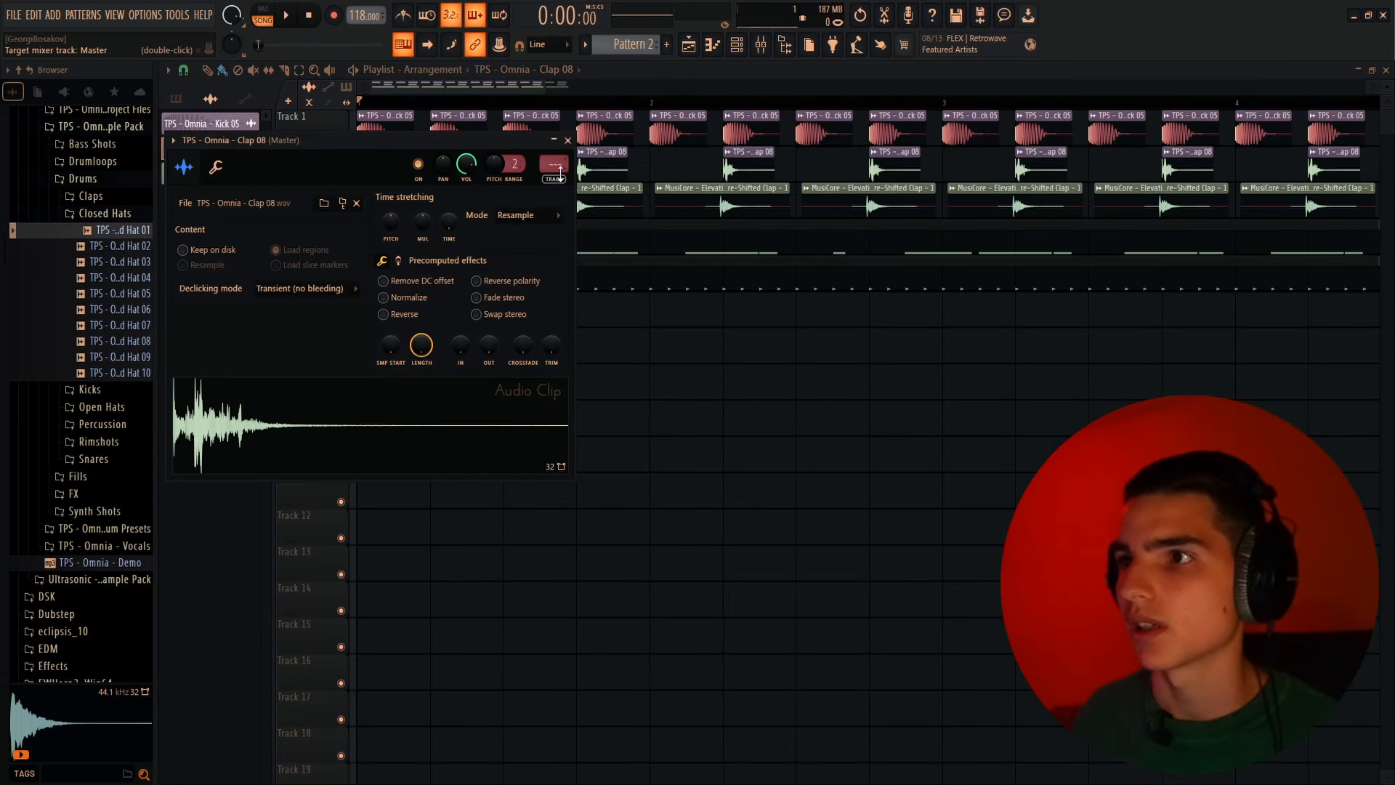
pyautogui.doubleClick(555, 168)
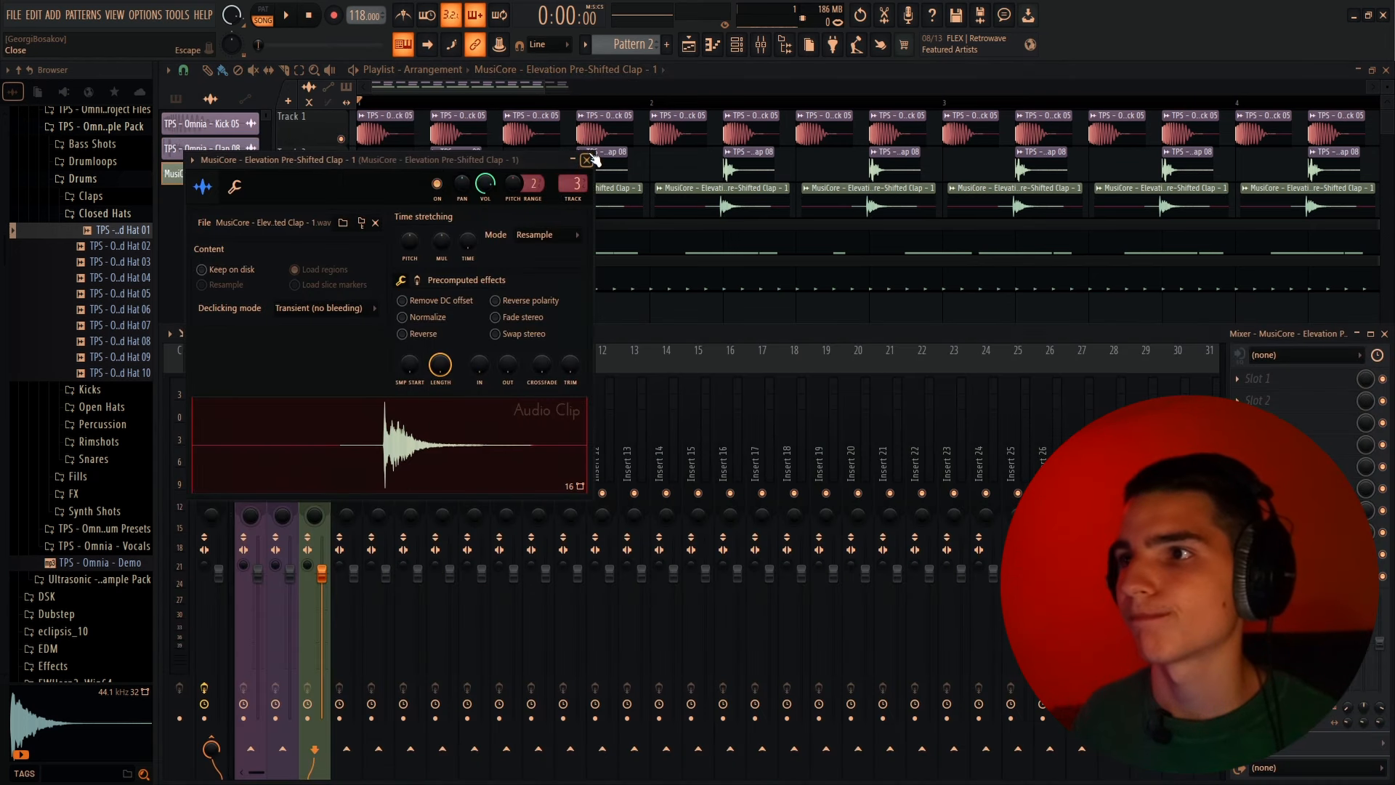
pyautogui.click(587, 159)
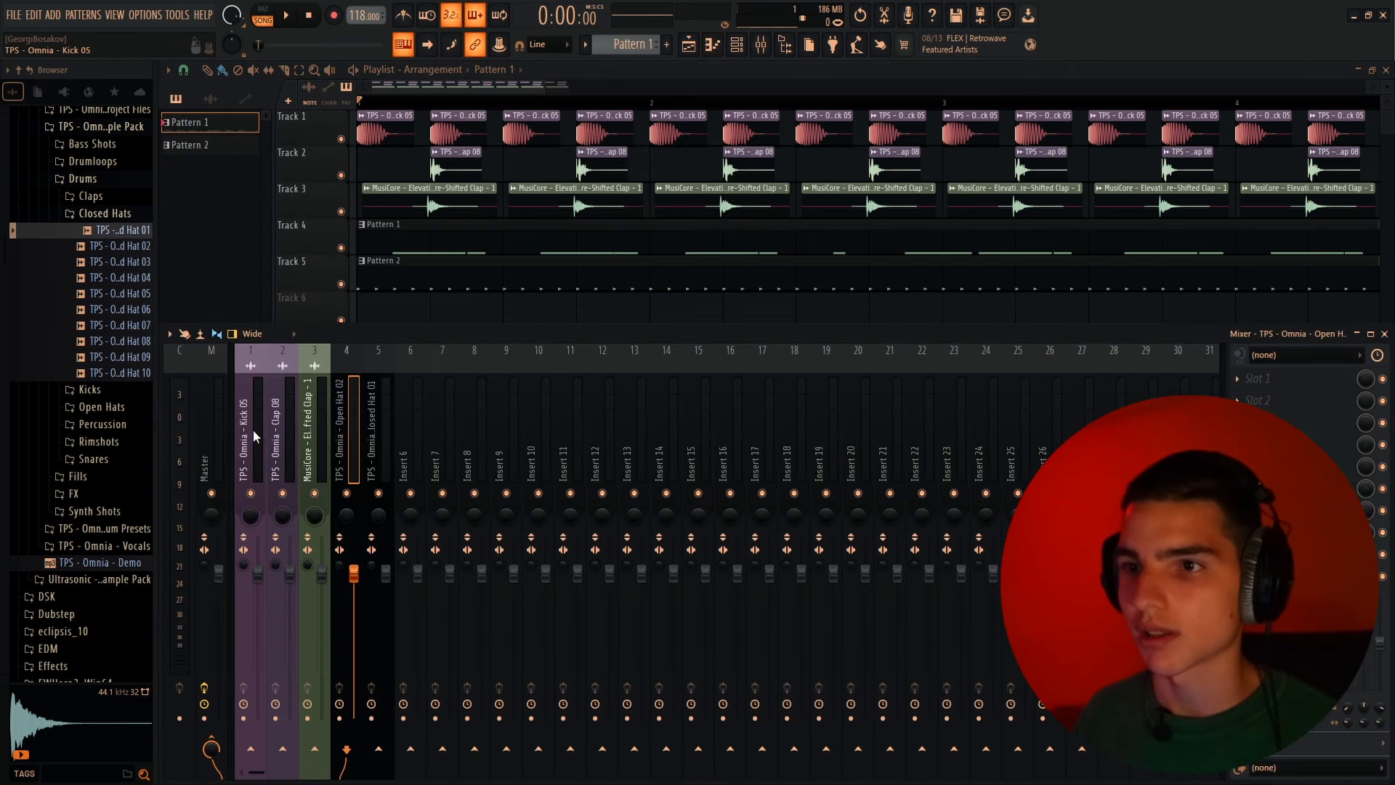
# Remove the icons from the kick and the two clap mixer tracks
pyautogui.moveTo(253, 434); pyautogui.dragTo(311, 436)
pyautogui.rightClick(310, 436)
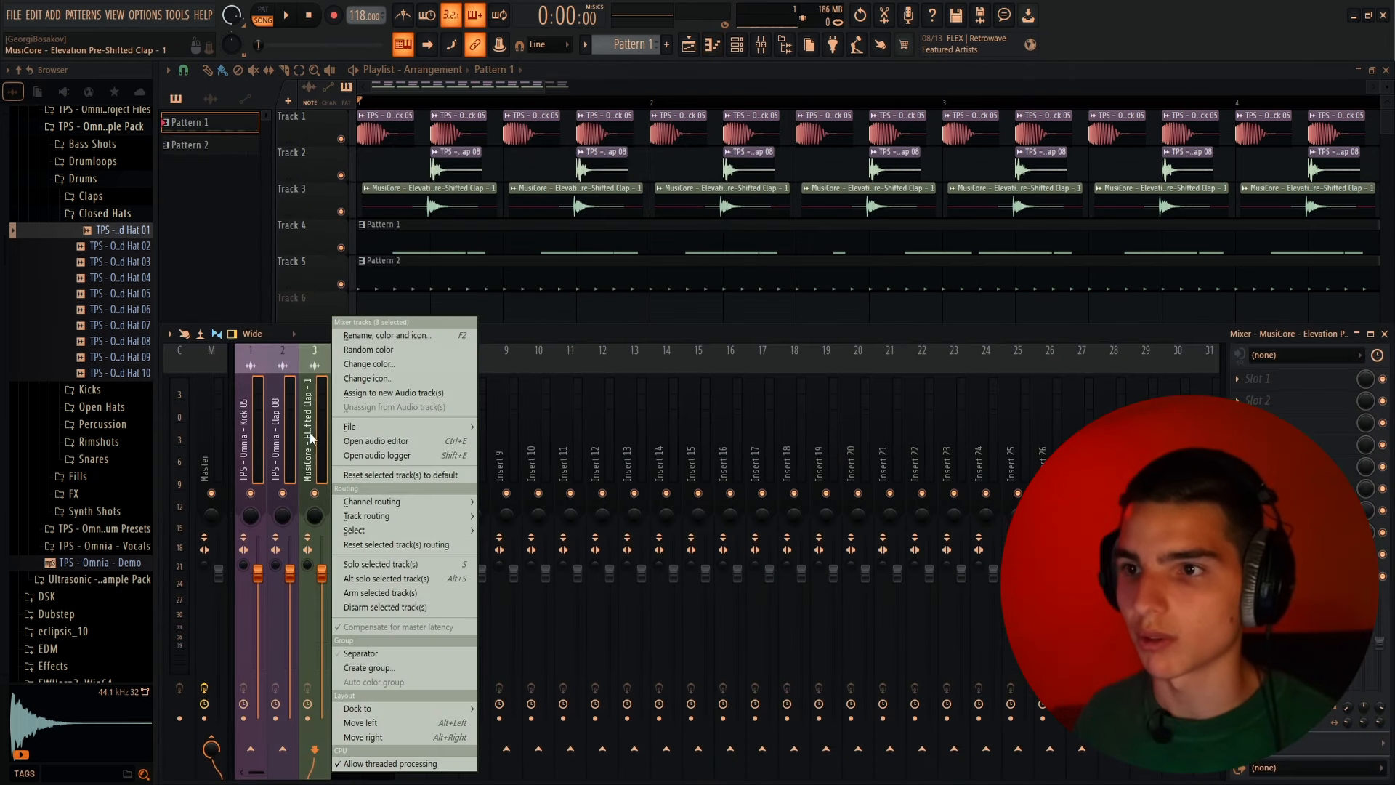
pyautogui.click(366, 378)
pyautogui.click(380, 289)
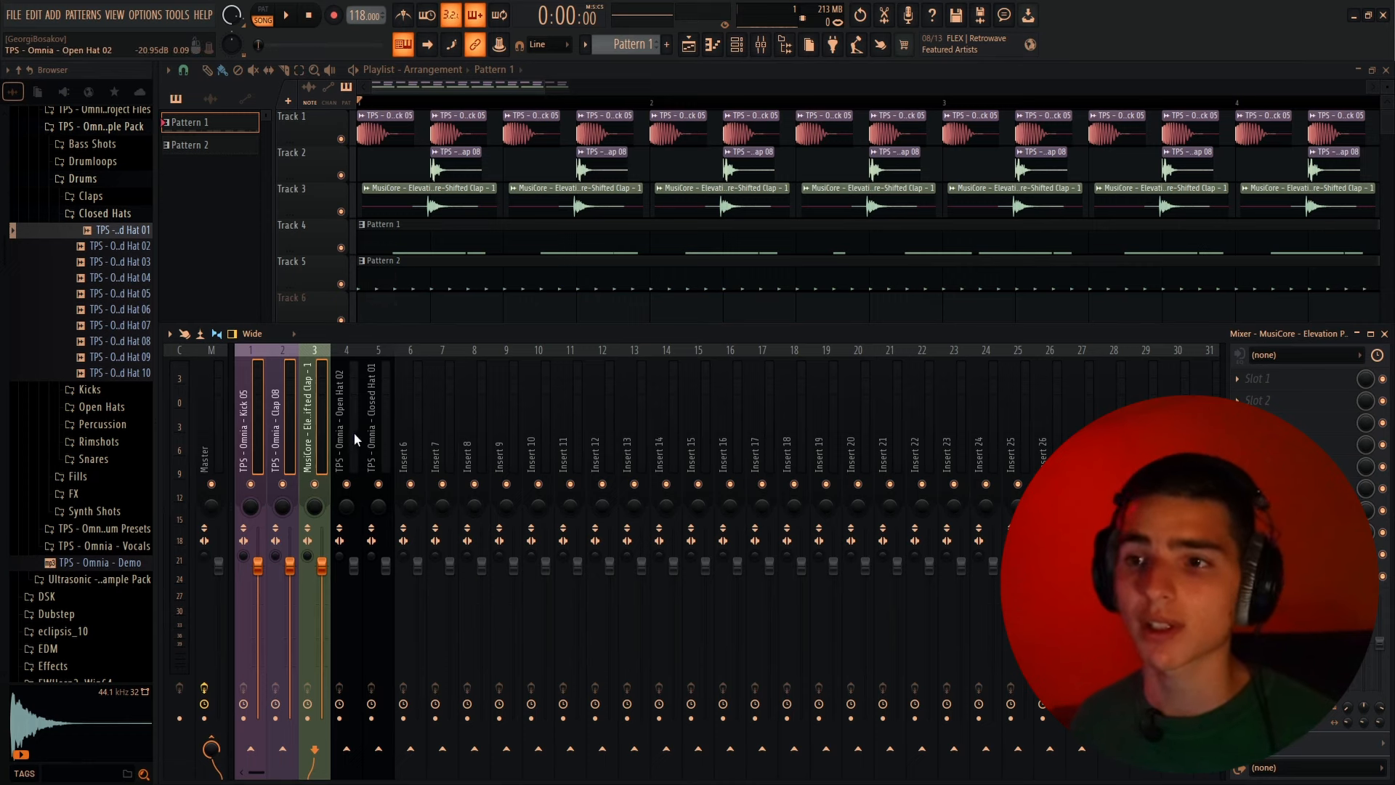
# Play the beat, check individual mixer tracks, and lower the volume of both clap tracks to about 88%
pyautogui.press('space')
pyautogui.click(323, 439)
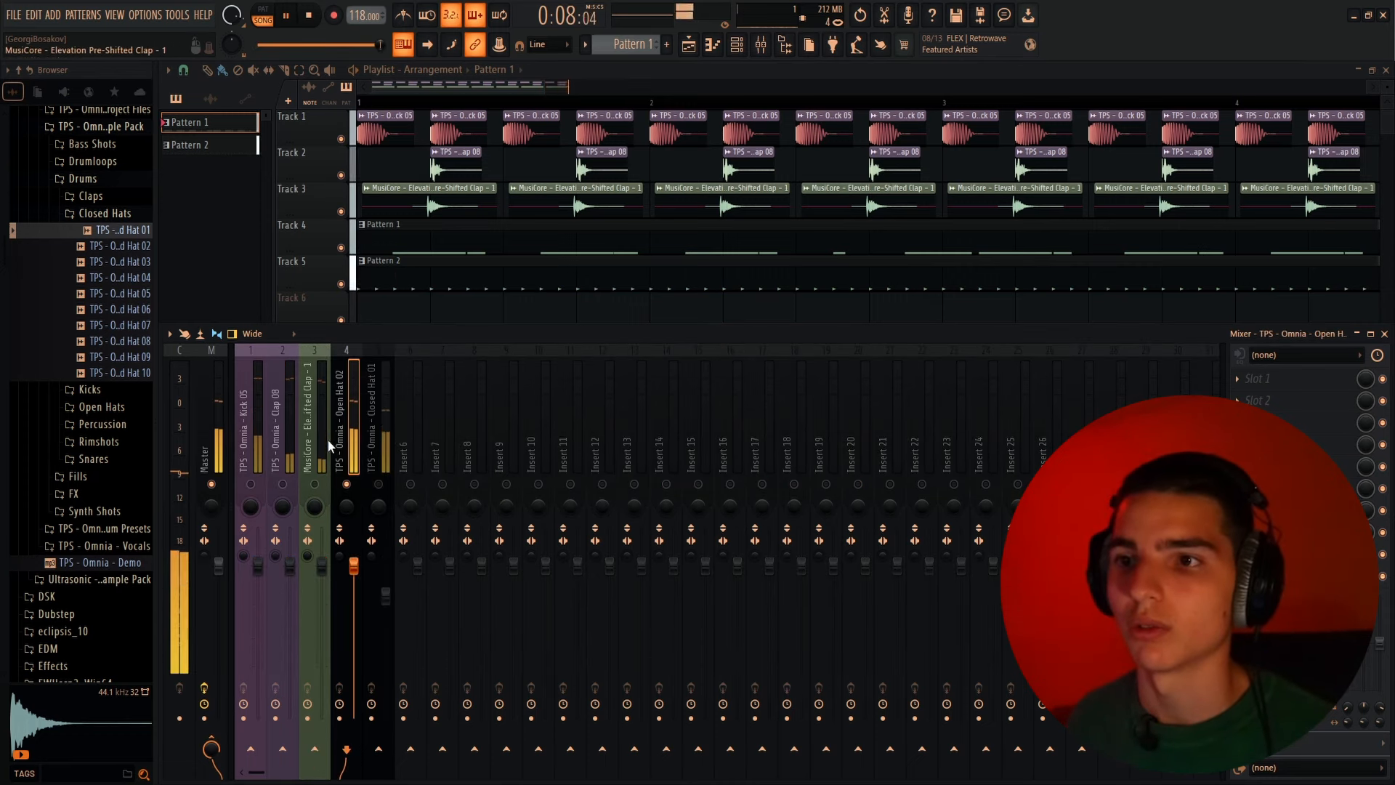
pyautogui.click(289, 445)
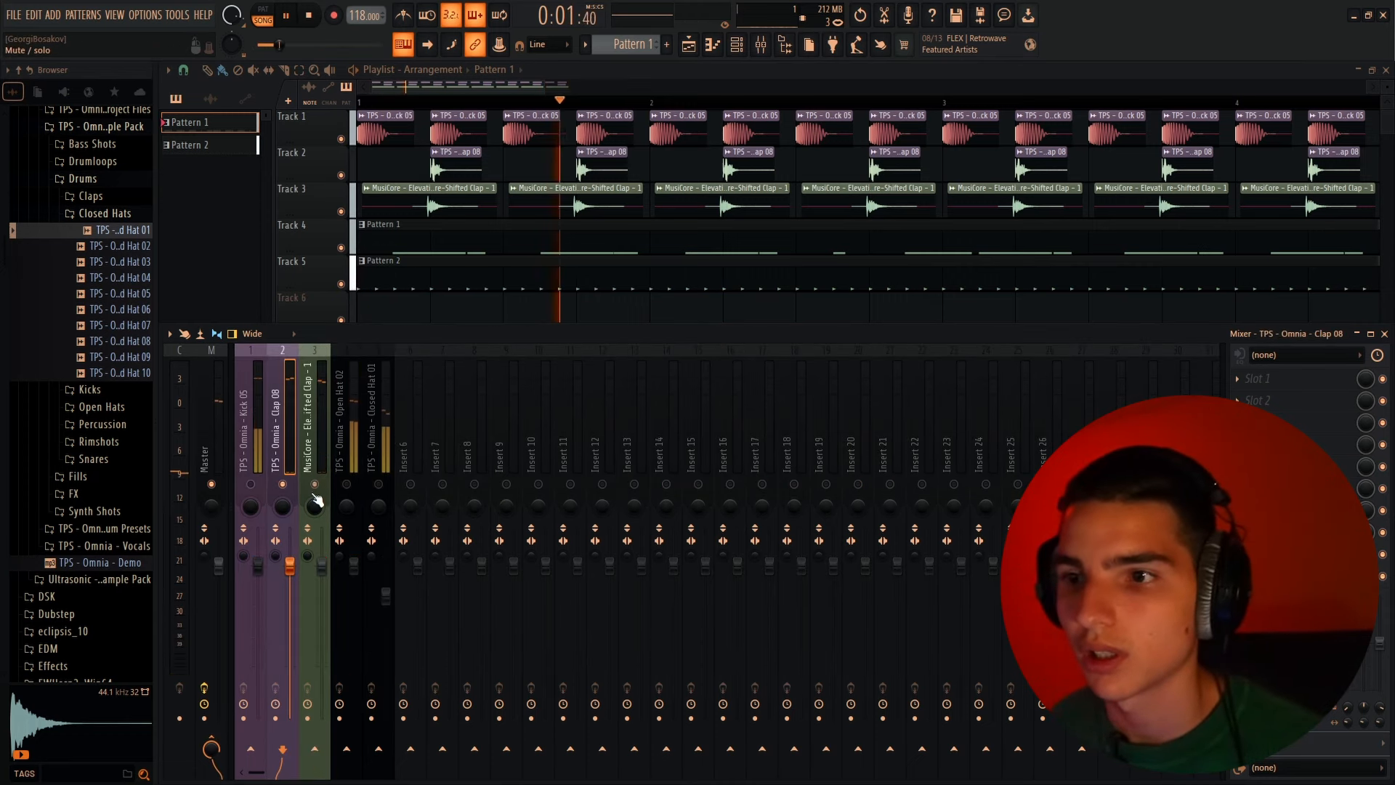
pyautogui.click(314, 441)
pyautogui.keyDown('ctrl'); pyautogui.keyDown('shift'); pyautogui.click(289, 443); pyautogui.keyUp('shift'); pyautogui.keyUp('ctrl')
pyautogui.moveTo(321, 567); pyautogui.dragTo(319, 582)
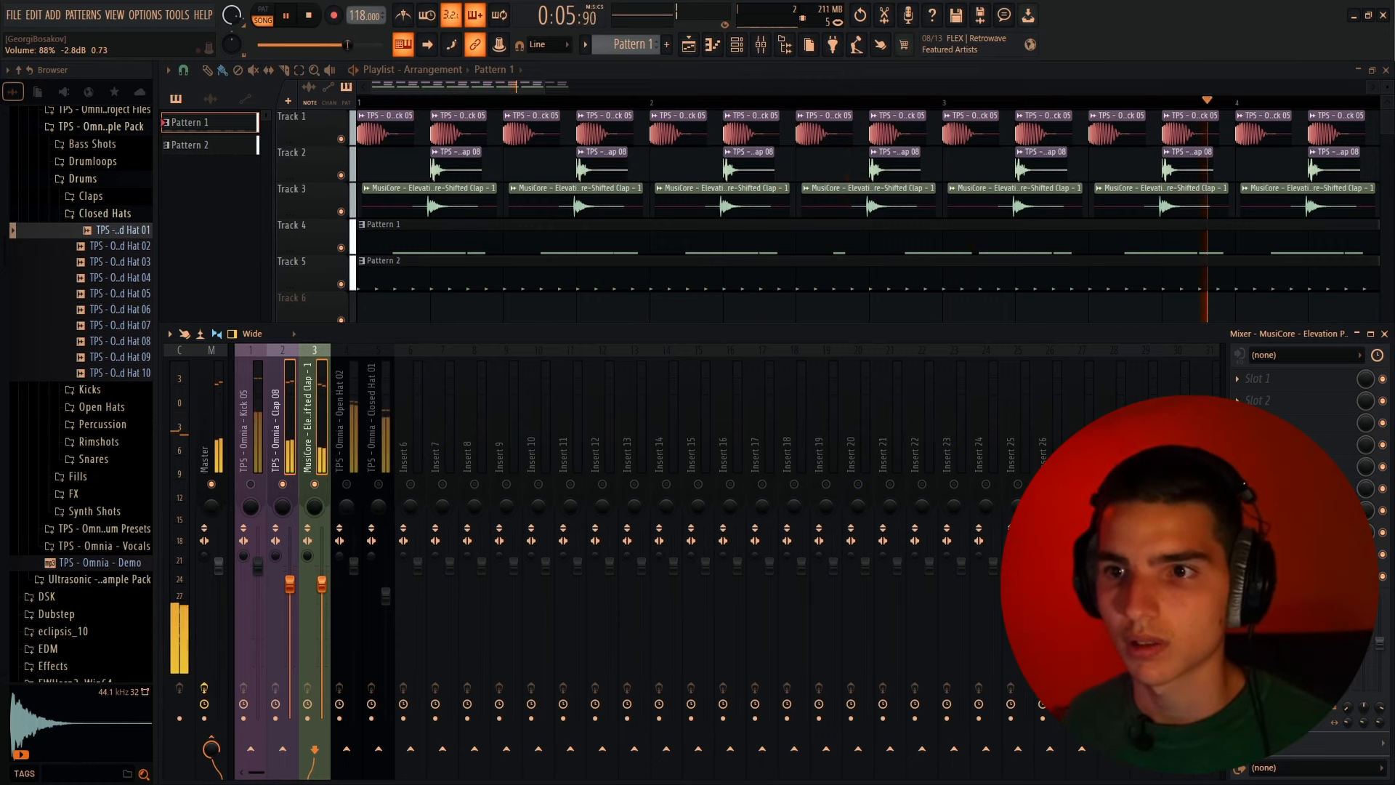
pyautogui.moveTo(290, 579); pyautogui.dragTo(290, 584)
pyautogui.click(251, 451)
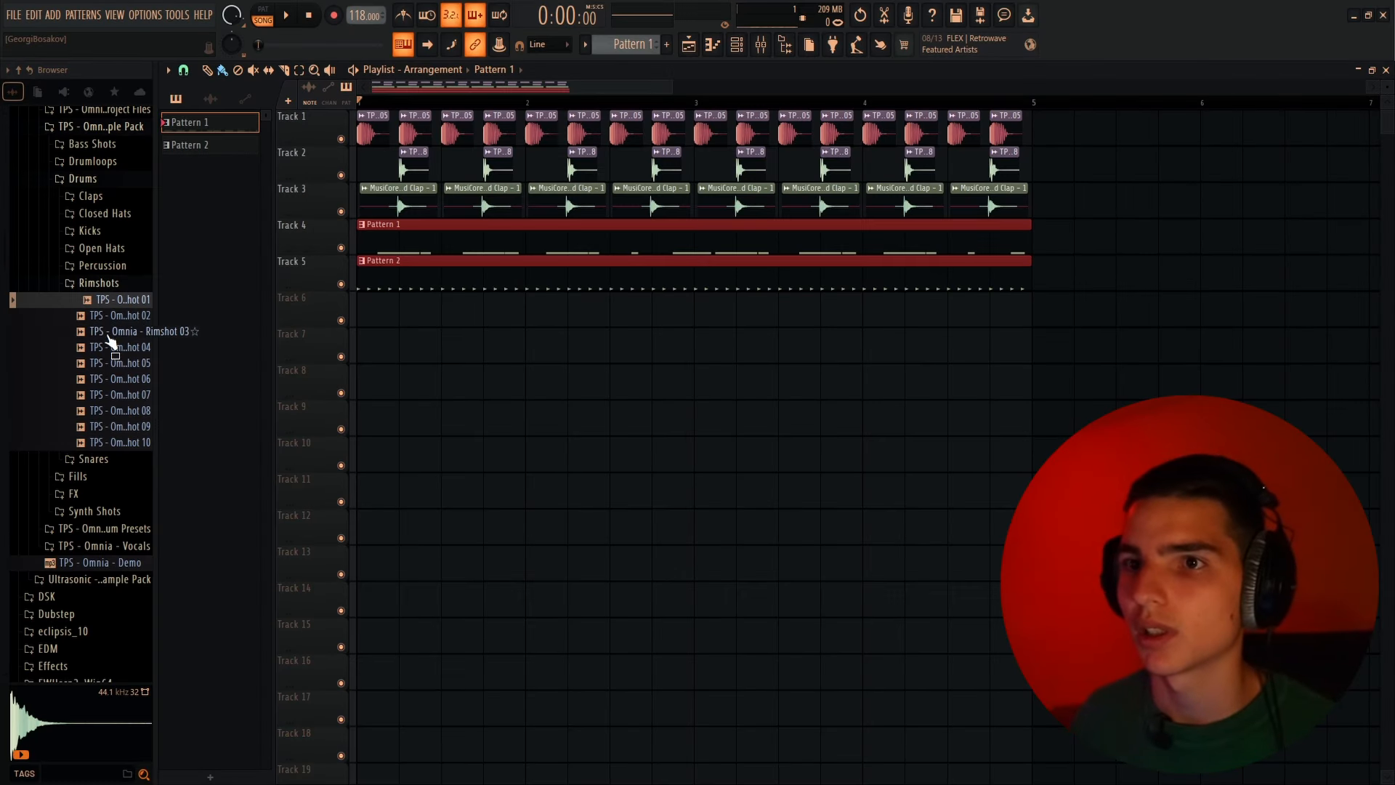
# Place the Rimshot 03 sample on Track 6 near the end of bar 2 and return playback to the beginning
pyautogui.moveTo(117, 299); pyautogui.dragTo(497, 307)
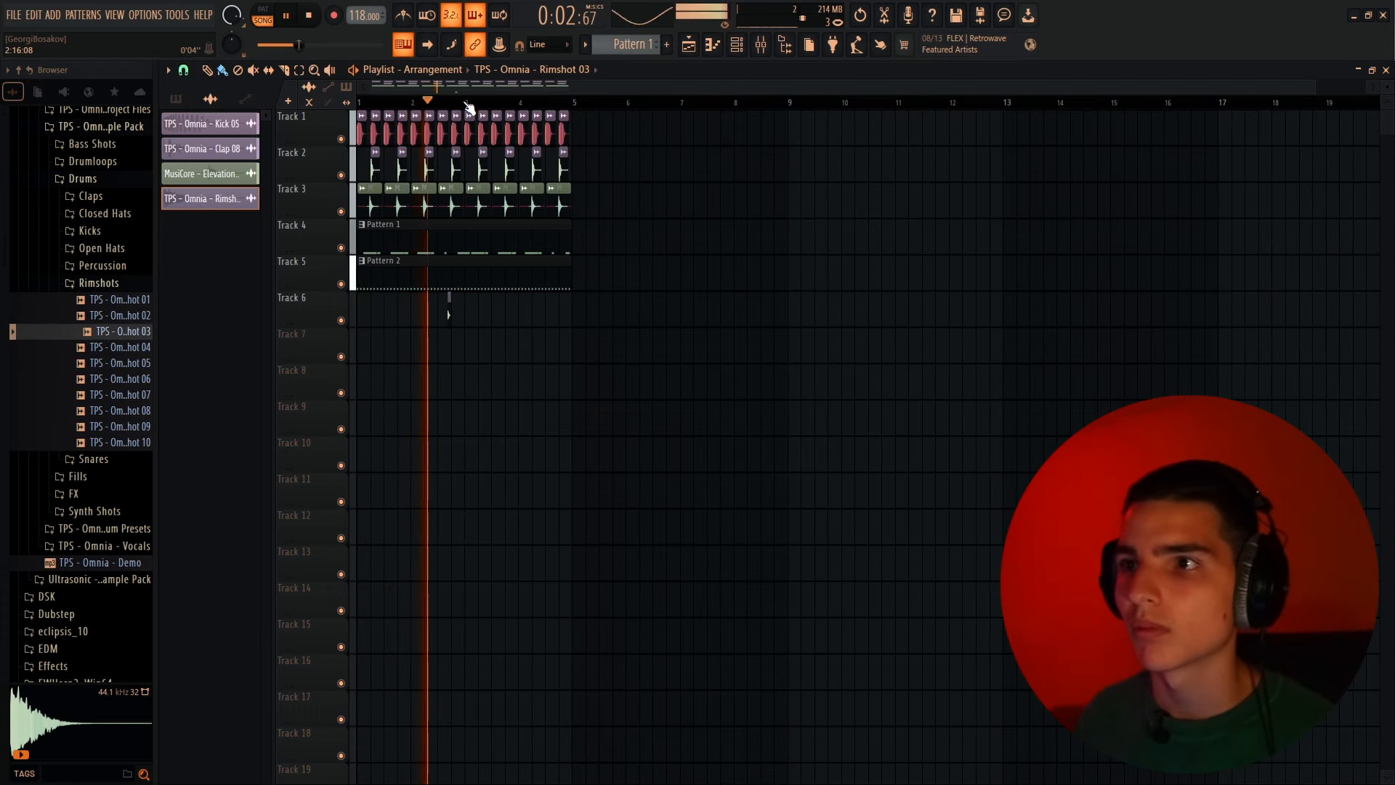
pyautogui.moveTo(467, 103); pyautogui.dragTo(268, 130)
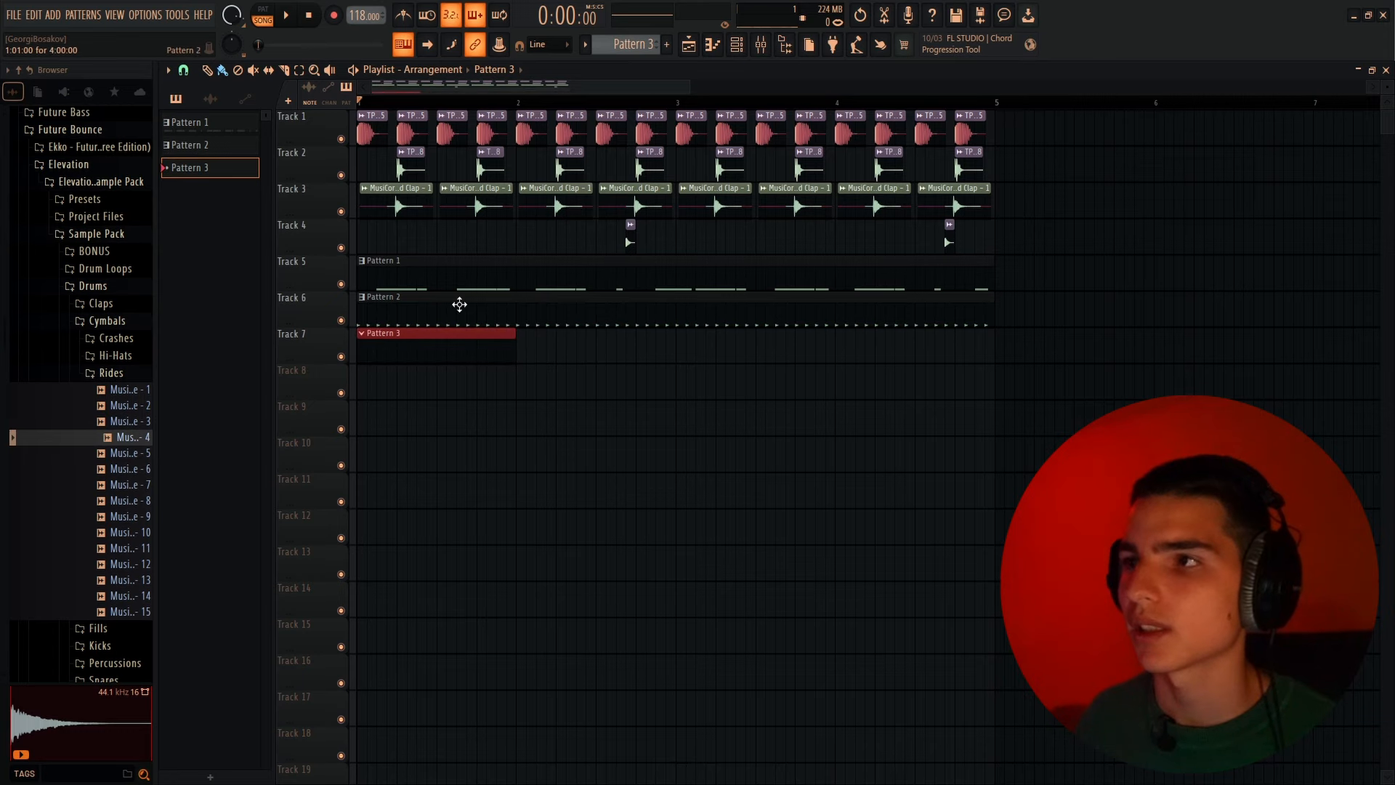
# Add the Elevation Ride - 14 sample as an instrument channel for Pattern 3, and close the channel rack and mixer
pyautogui.moveTo(133, 596); pyautogui.dragTo(403, 369)
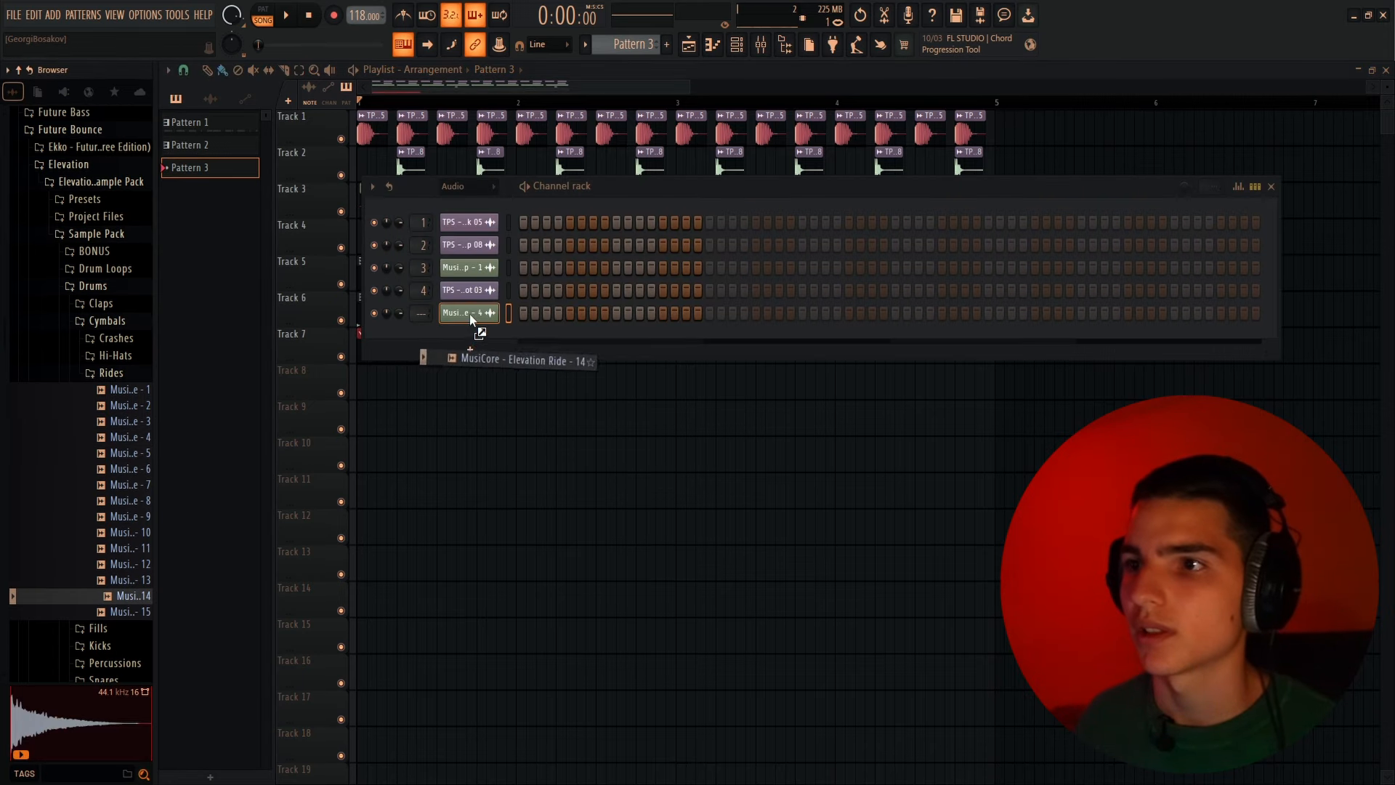
pyautogui.moveTo(469, 314); pyautogui.dragTo(474, 334)
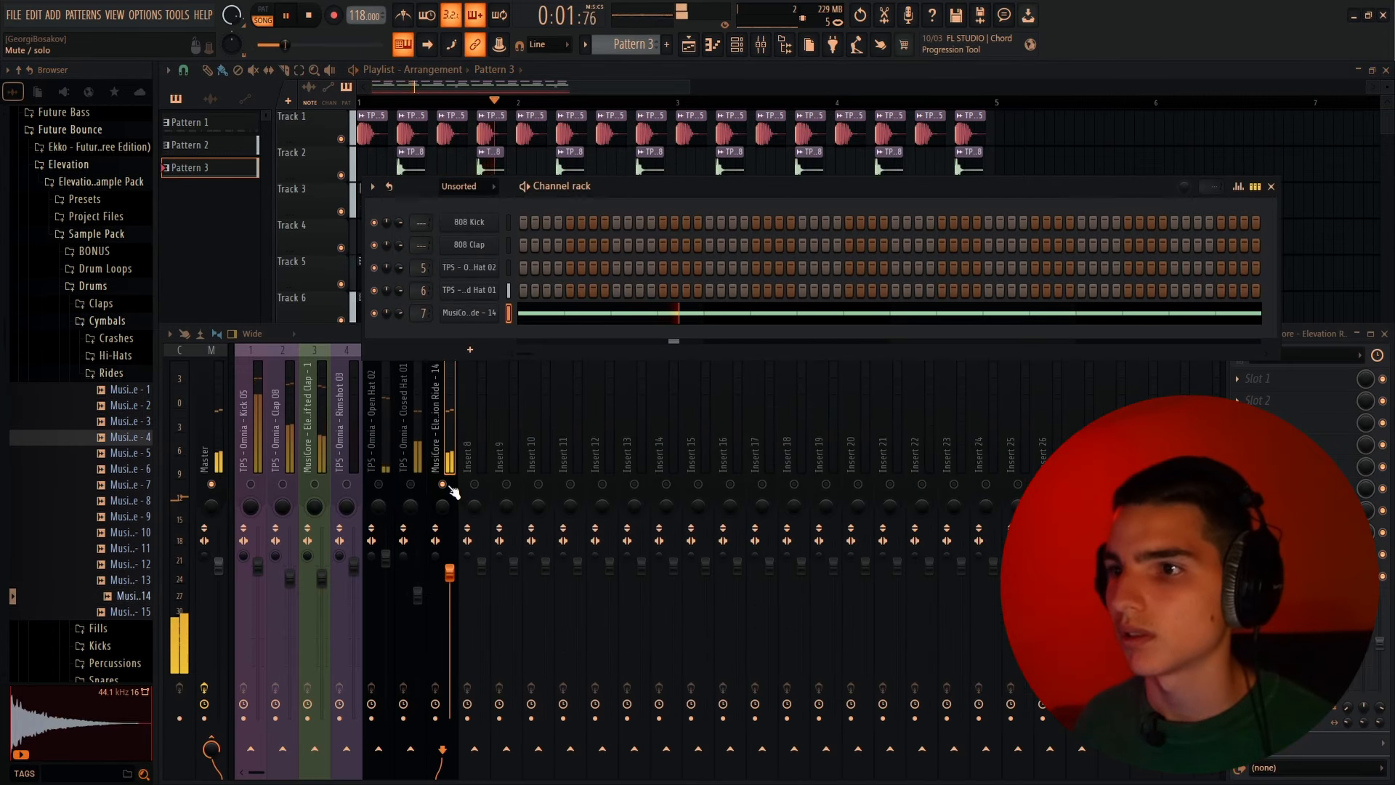
pyautogui.click(1271, 186)
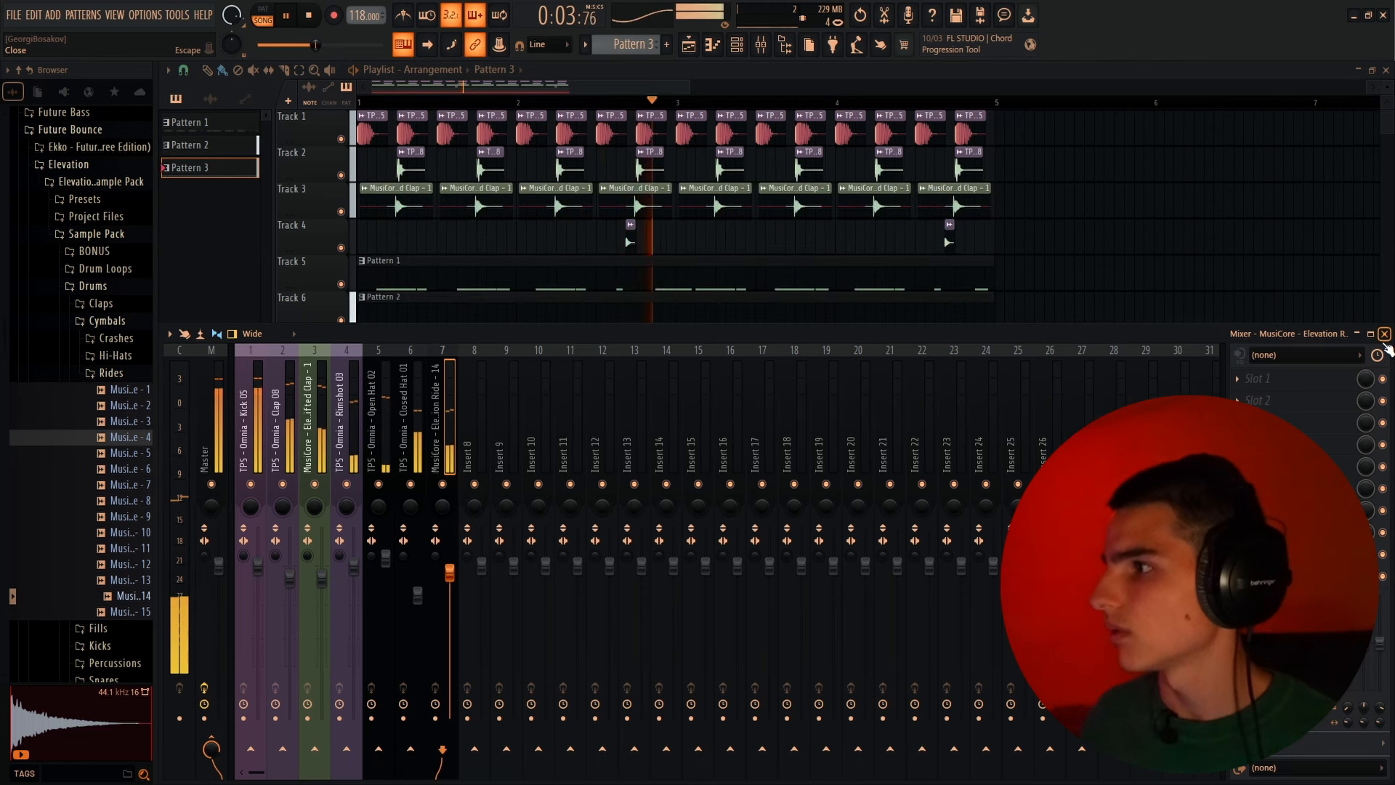
pyautogui.click(1384, 333)
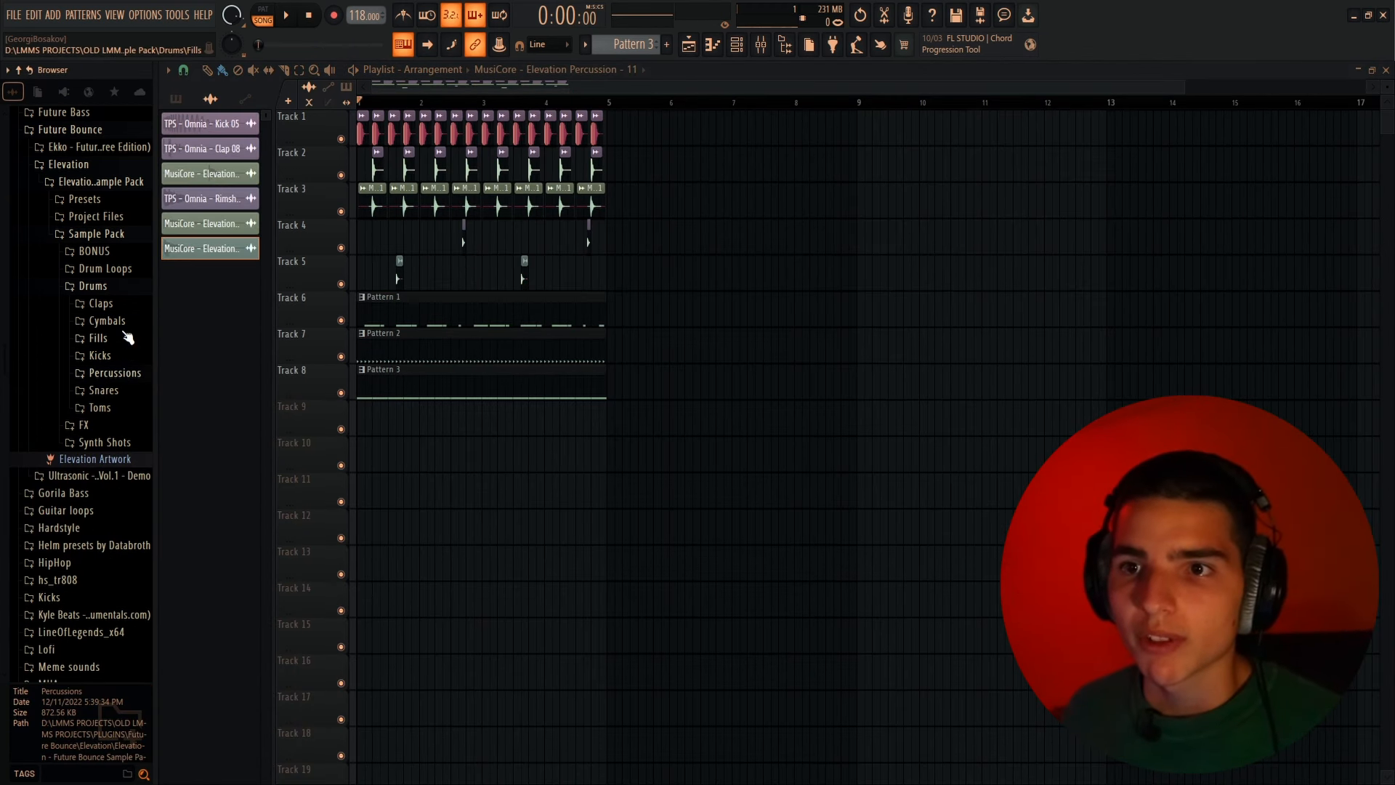
# Audition several samples in the Elevation pack, starting with the drum Fills folder
pyautogui.click(128, 338)
pyautogui.click(116, 416)
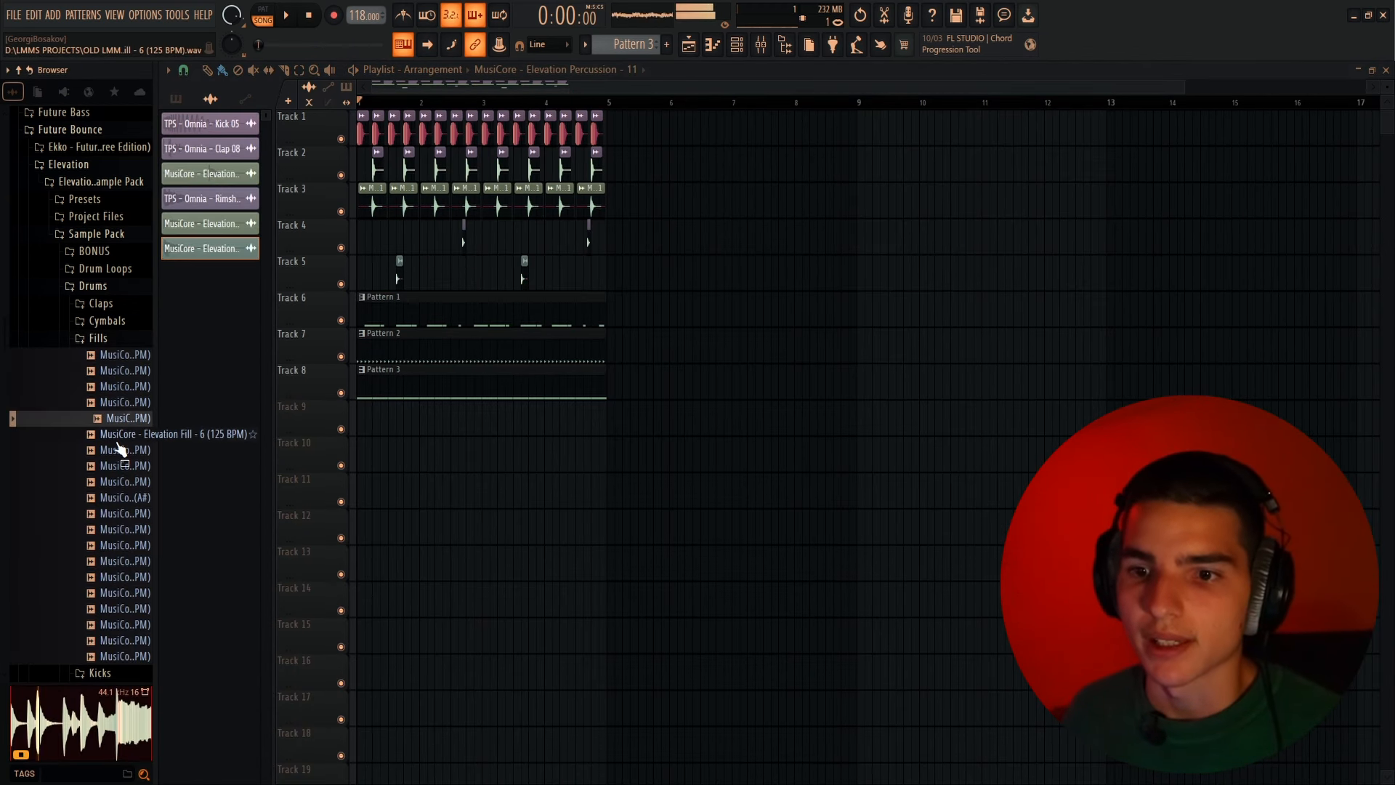
pyautogui.click(116, 513)
pyautogui.scroll(-3, 117, 509)
pyautogui.click(115, 499)
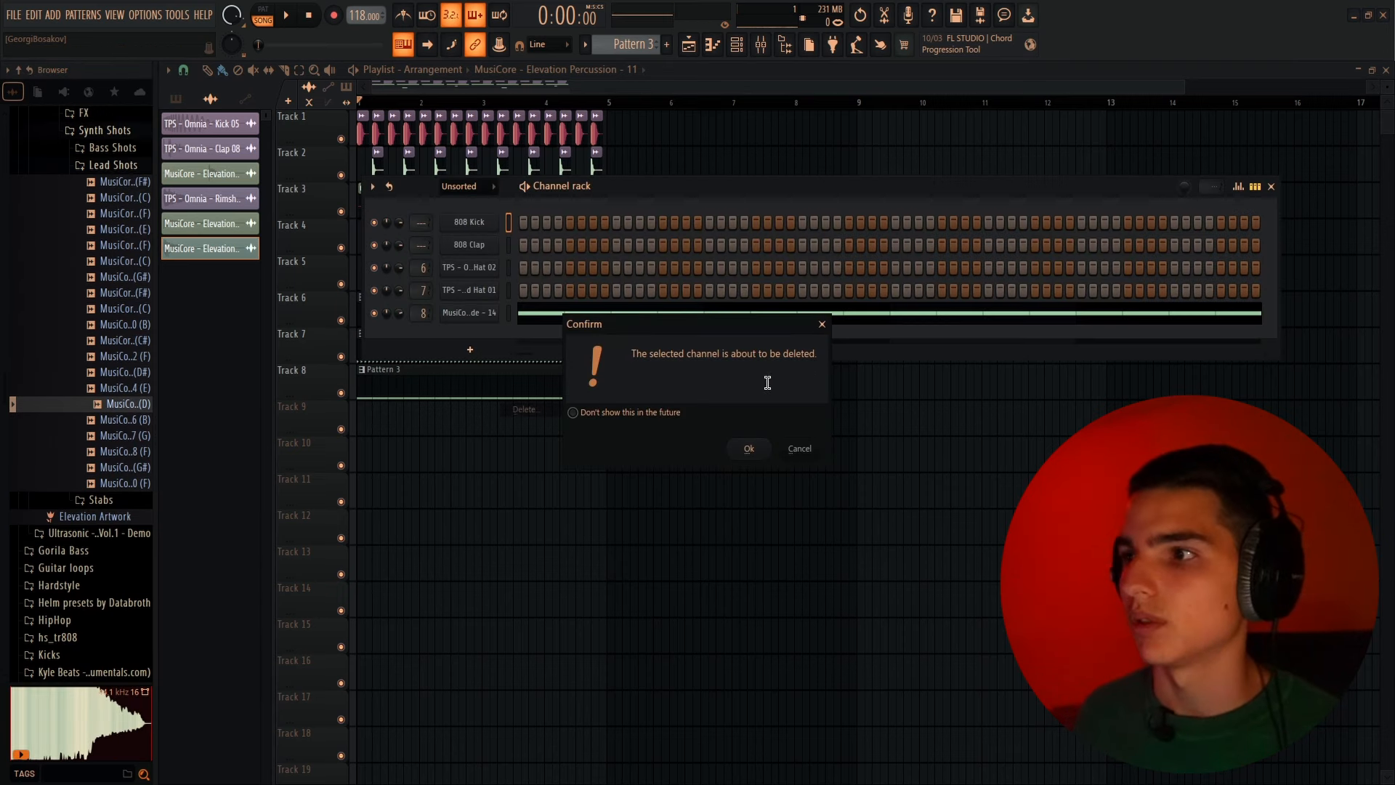
# Delete the unused 808 Kick and 808 Clap channels from the channel rack
pyautogui.click(752, 446)
pyautogui.rightClick(484, 247)
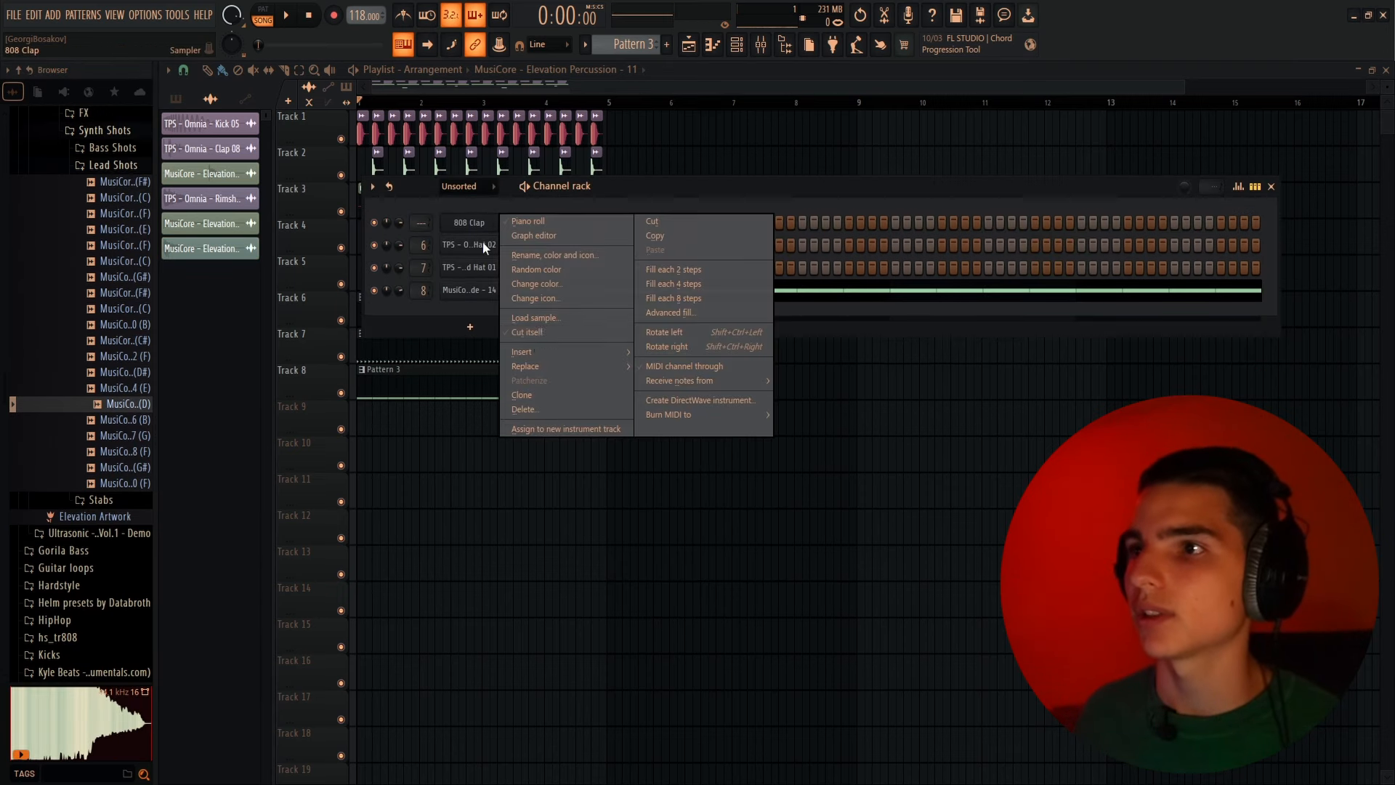
pyautogui.click(541, 409)
pyautogui.click(752, 445)
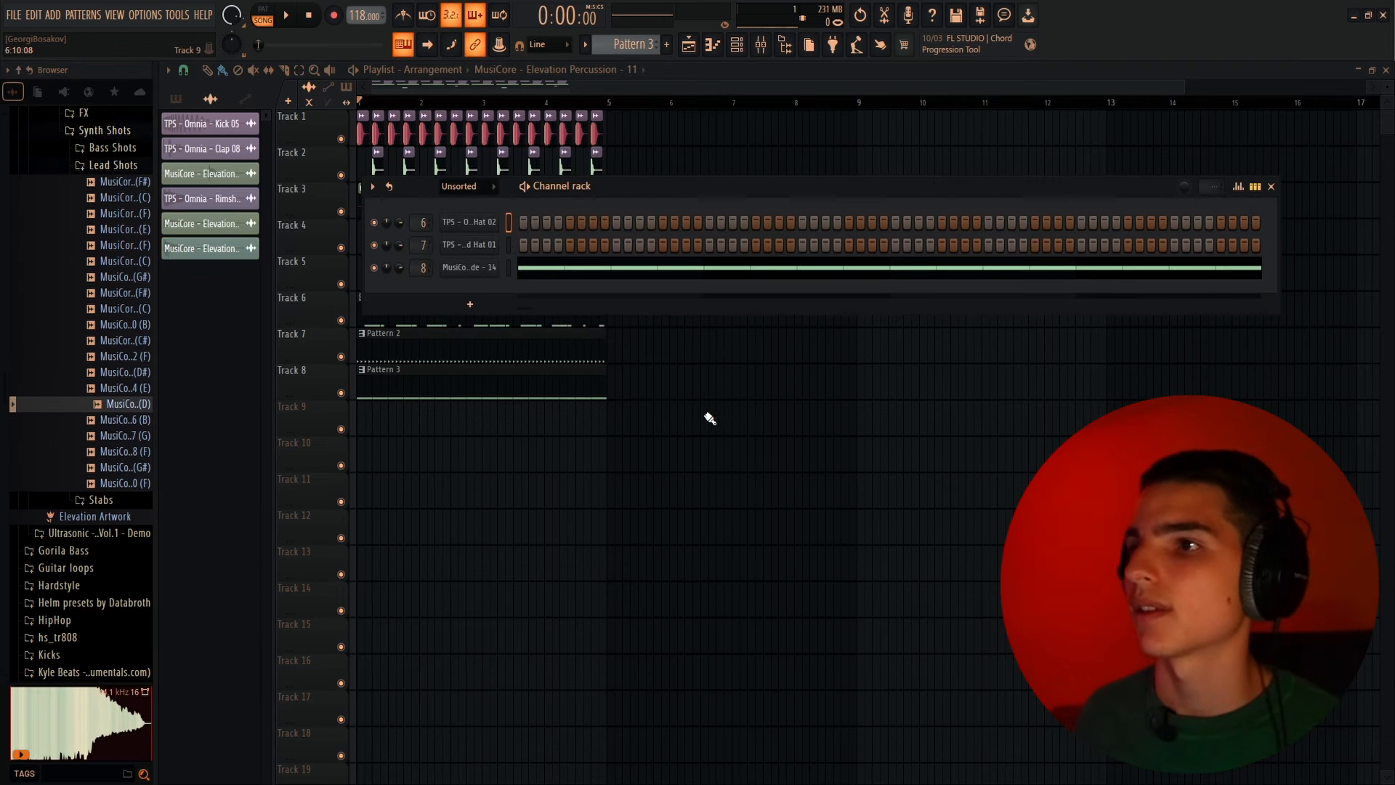
# Create Pattern 4 and place it at the start of Track 10 in the playlist
pyautogui.click(666, 44)
pyautogui.moveTo(193, 190); pyautogui.dragTo(231, 215)
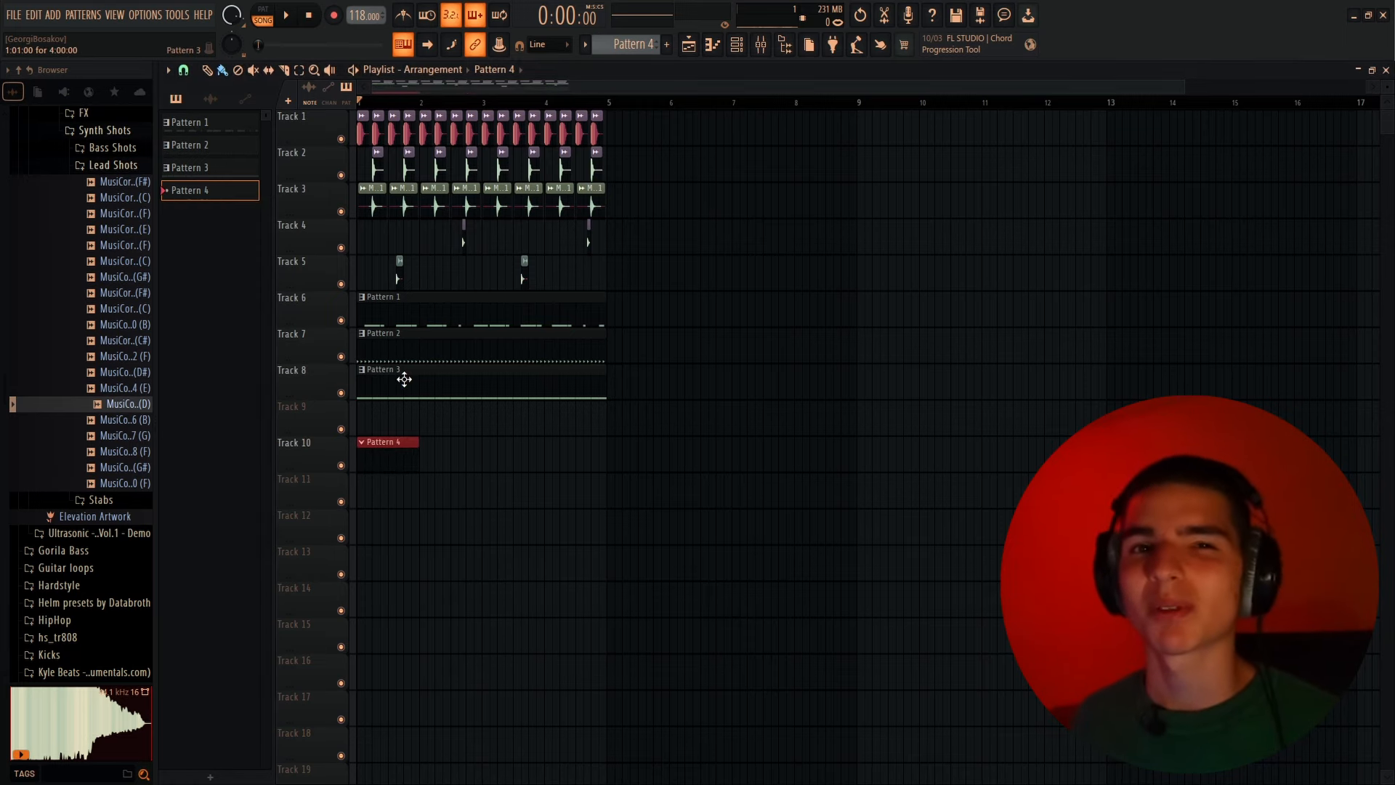
# Add a Vital synthesizer channel to the channel rack for Pattern 4
pyautogui.click(737, 46)
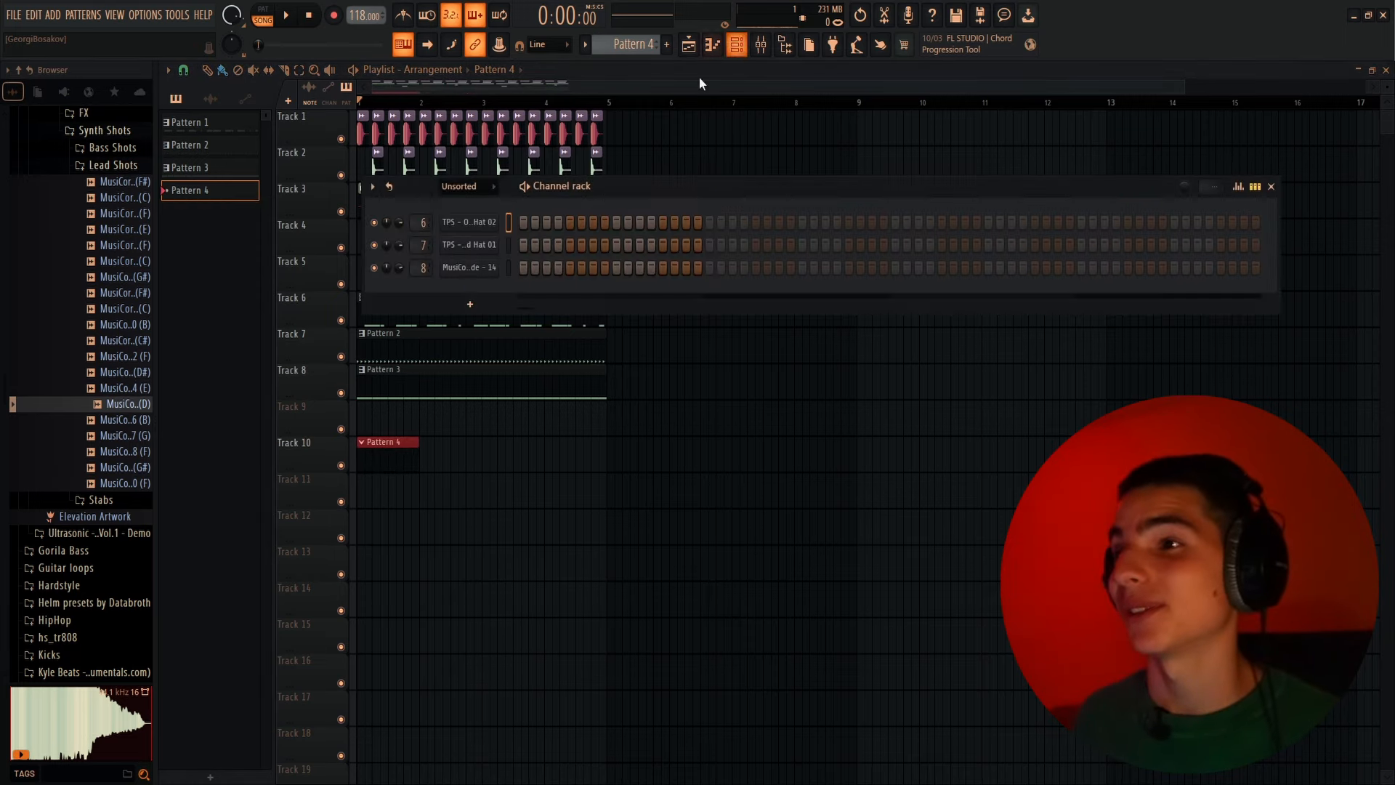
pyautogui.click(471, 304)
pyautogui.click(490, 321)
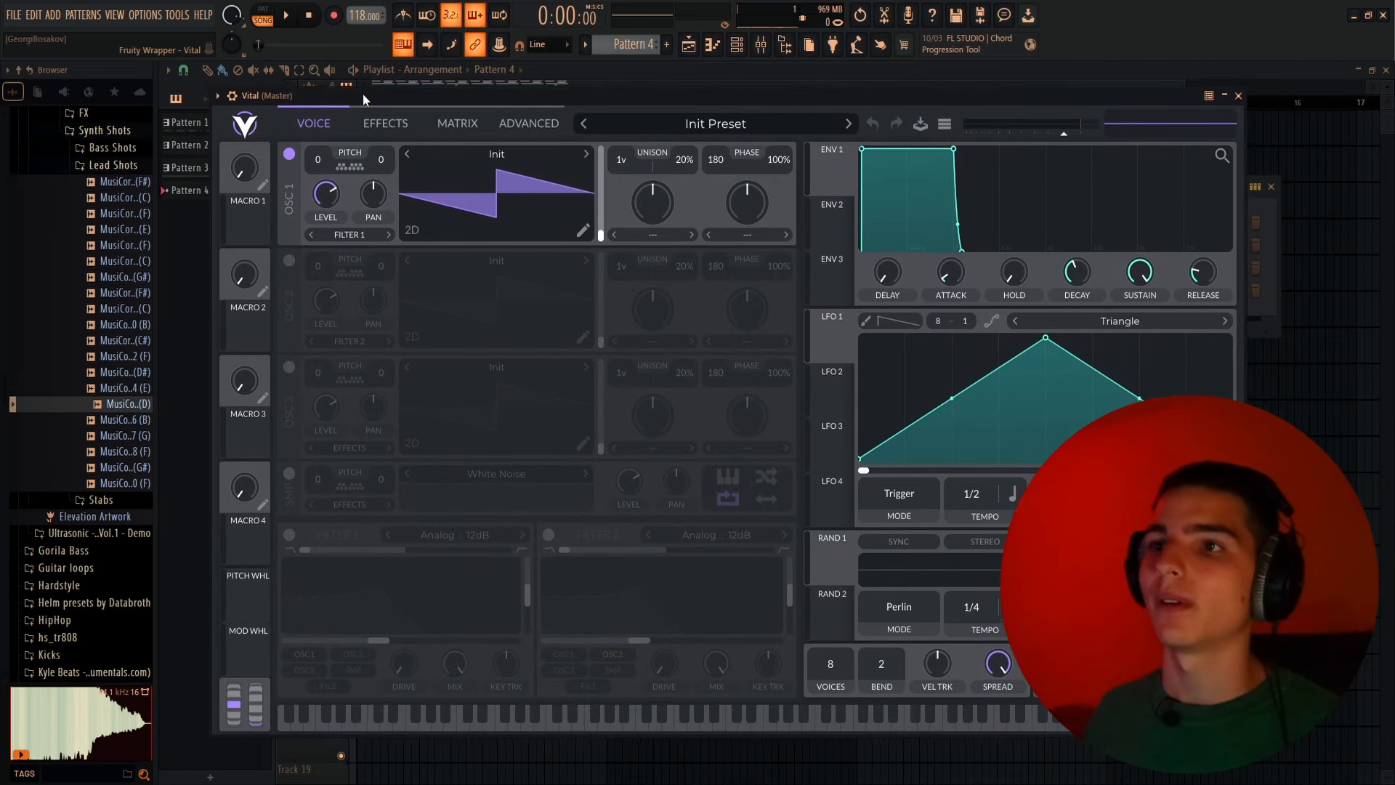
# Filter Vital's presets to leads and audition several, including Lead - Lowpass Saw and Lead - Acid, with and without the beat
pyautogui.click(668, 120)
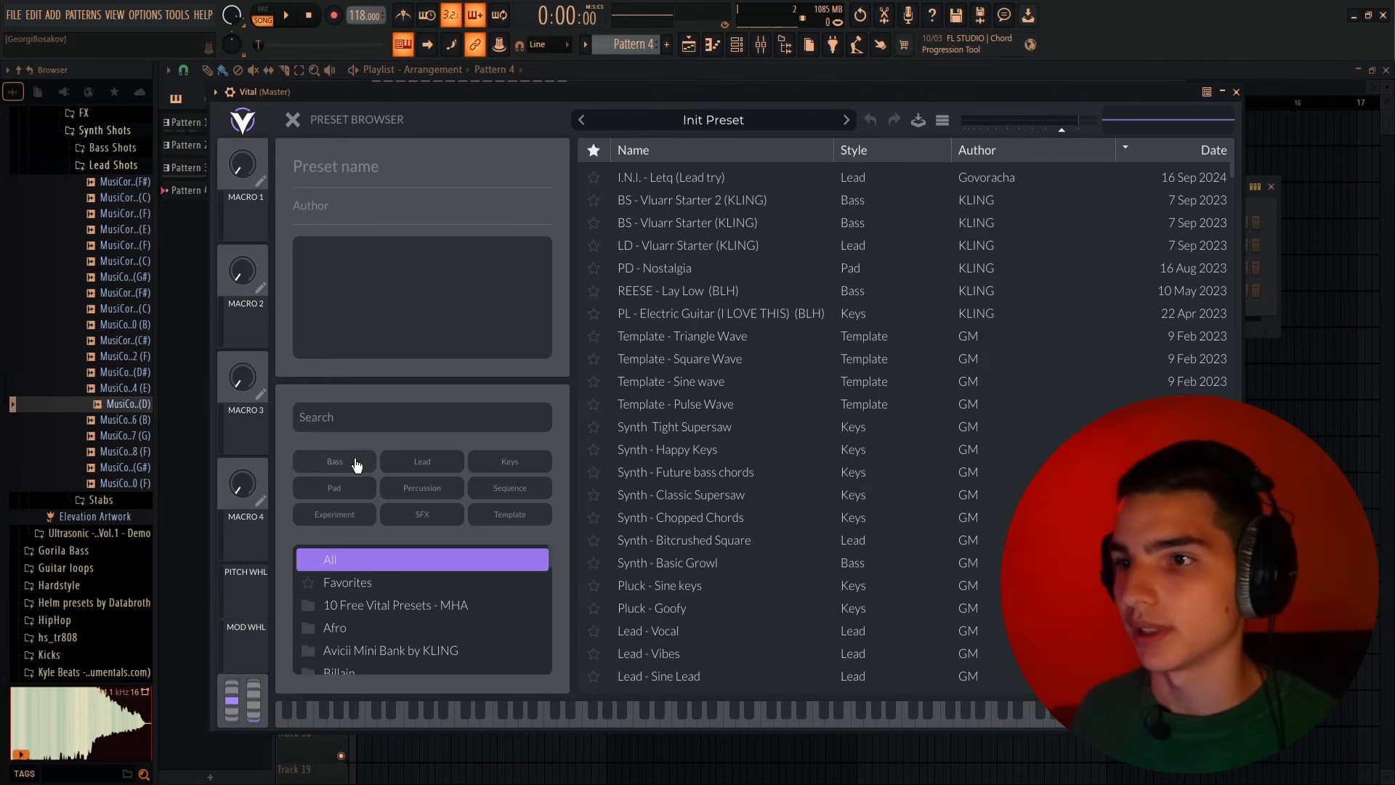
pyautogui.click(416, 462)
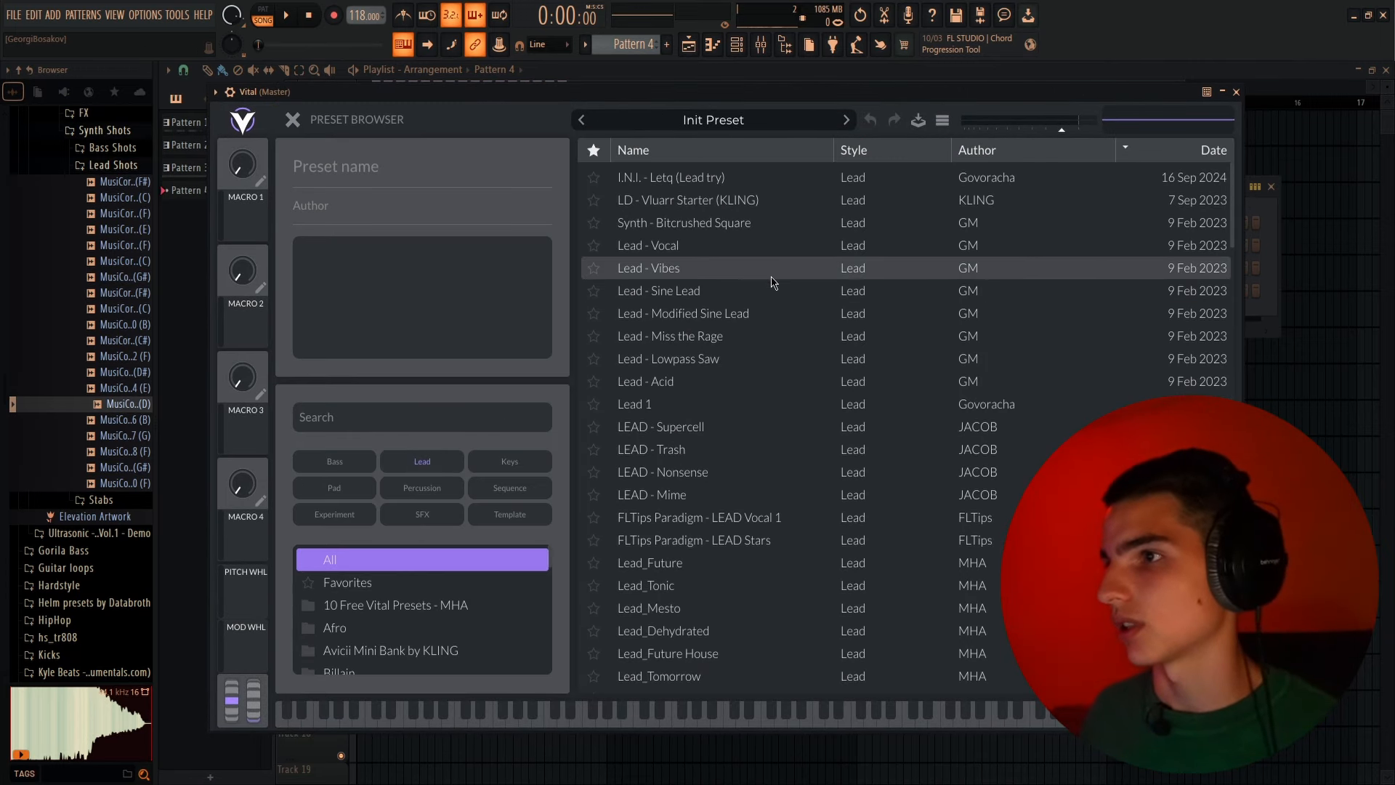
pyautogui.click(751, 314)
pyautogui.click(757, 359)
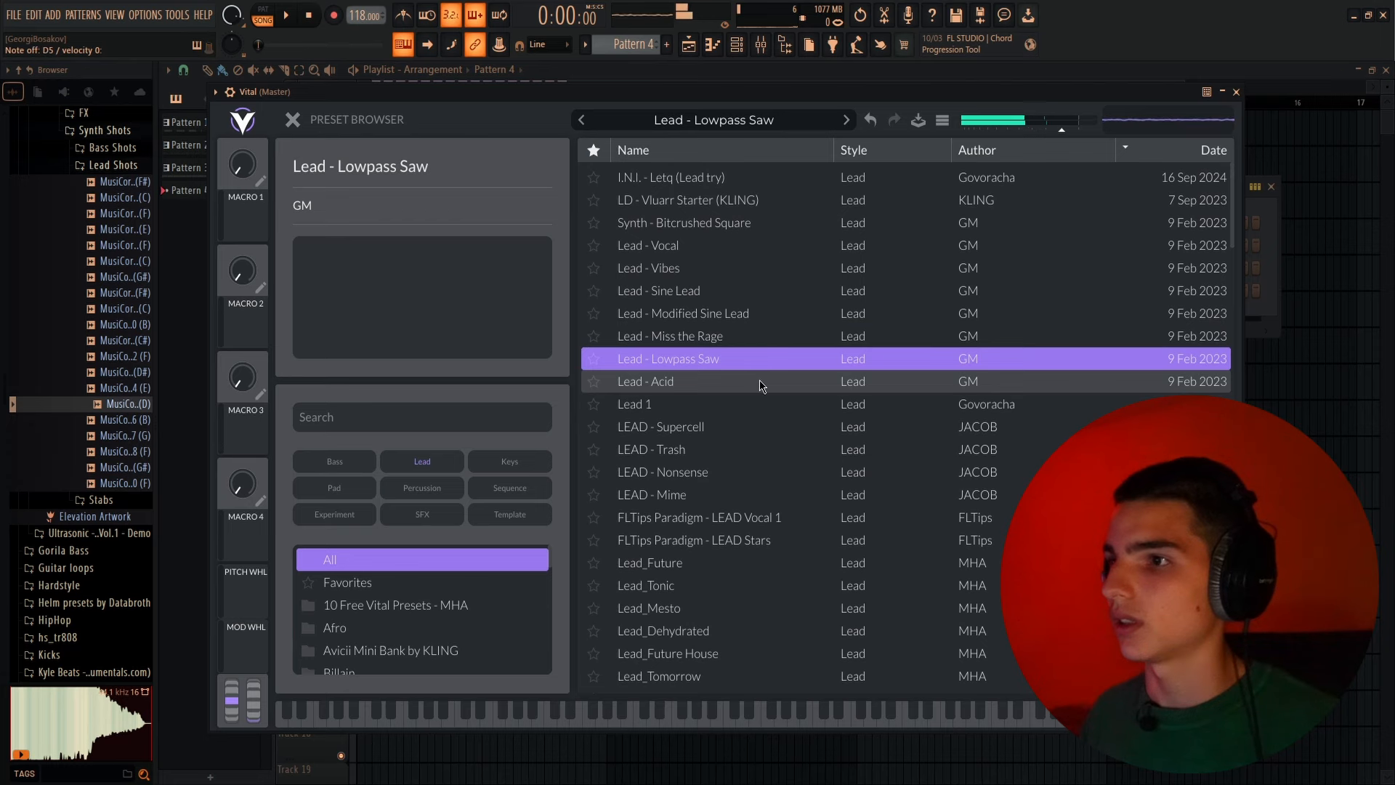
pyautogui.click(760, 383)
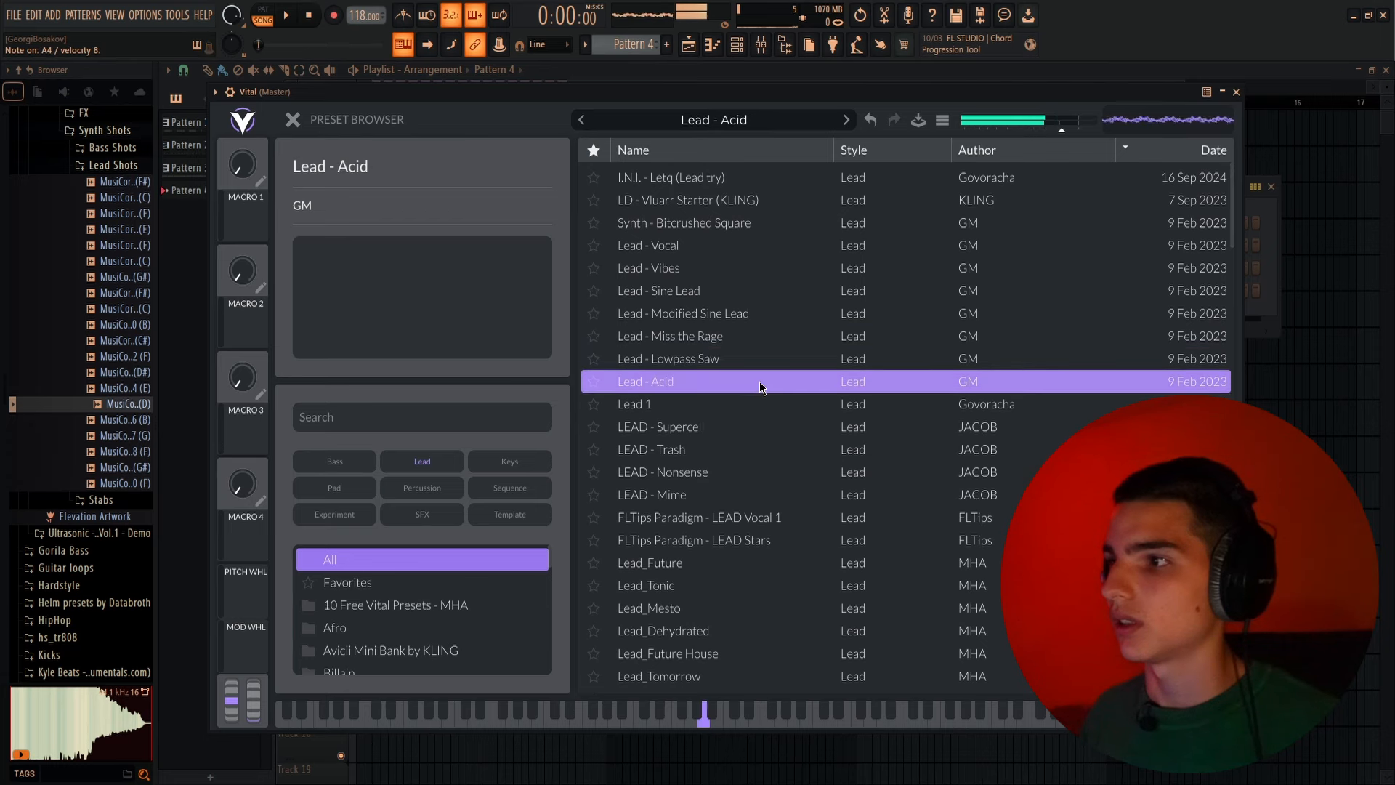
pyautogui.click(788, 231)
pyautogui.press('Escape')
pyautogui.press('space')
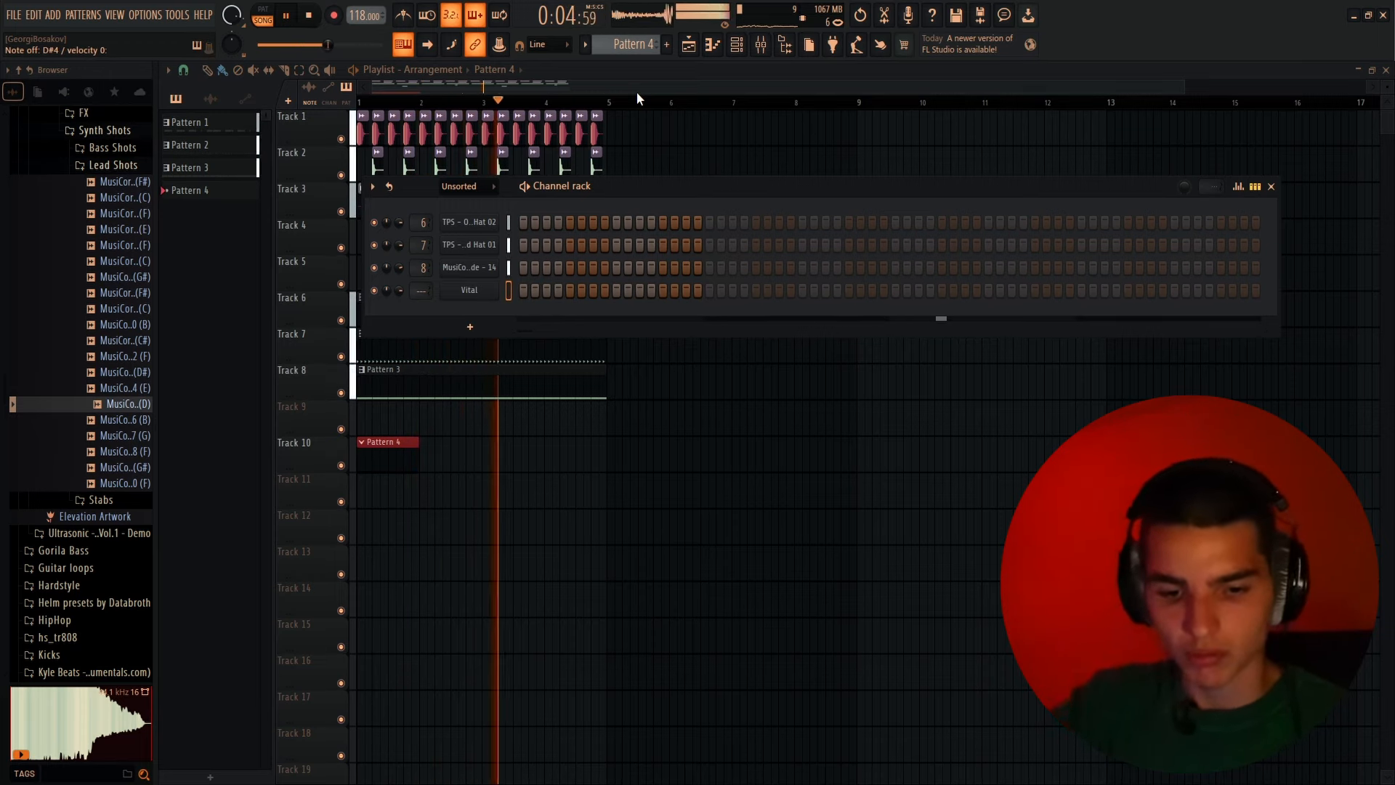
pyautogui.press('space')
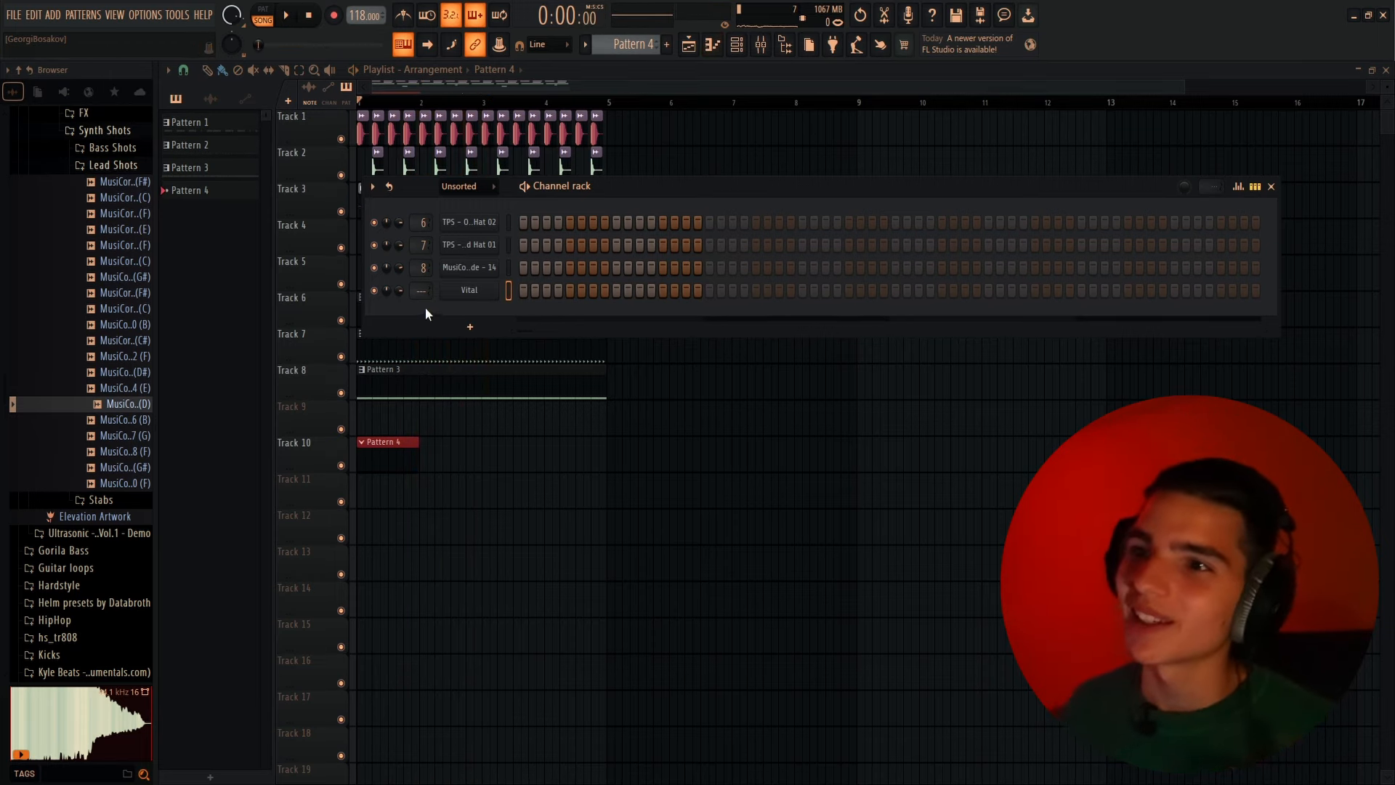
# Add an FL Keys channel to the channel rack and open its piano roll
pyautogui.click(471, 326)
pyautogui.click(502, 428)
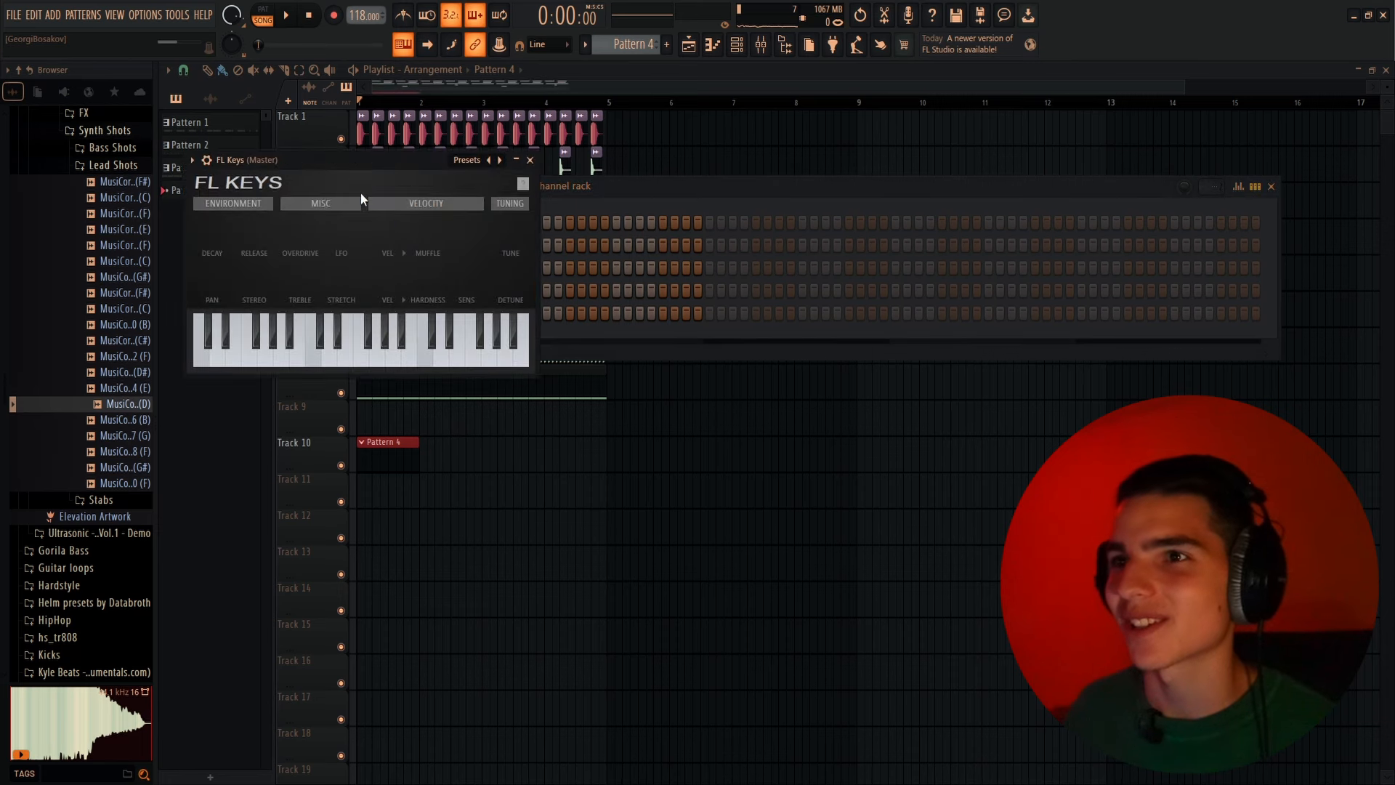
pyautogui.click(524, 184)
pyautogui.click(712, 44)
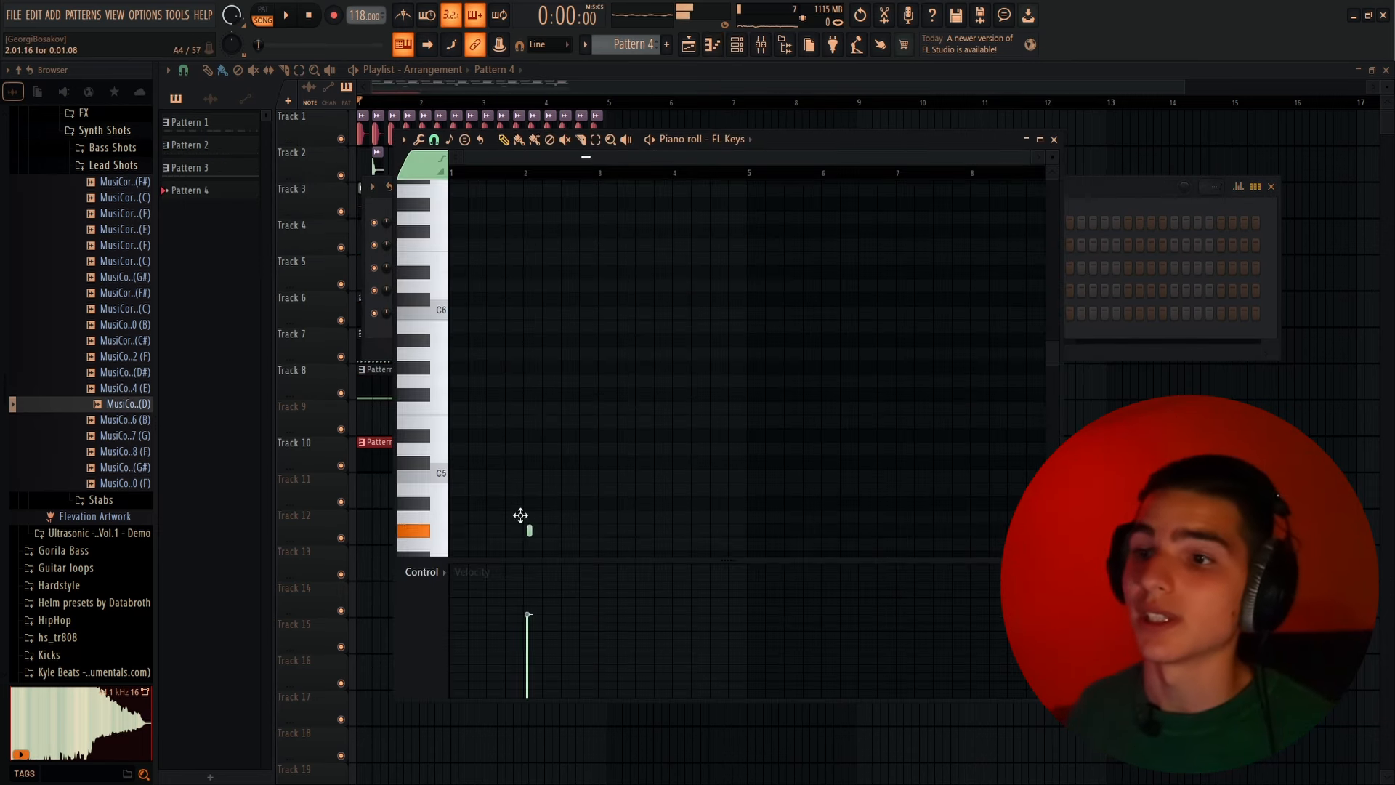
# Compose the FL Keys melody in the piano roll from A#4, F#4, F4, C#5 and C5 notes, checking it against the drums
pyautogui.moveTo(520, 515); pyautogui.dragTo(457, 488)
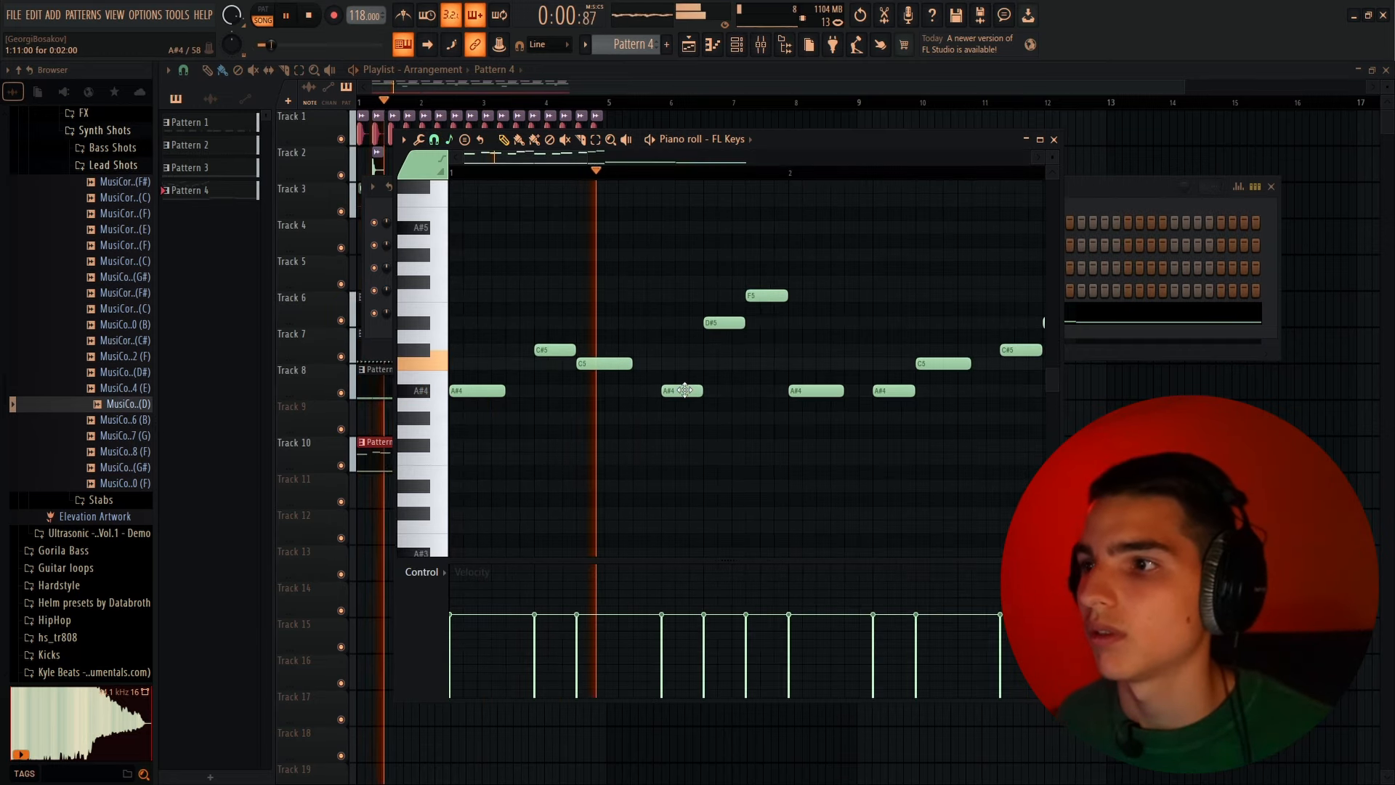
pyautogui.scroll(-5, 639, 400)
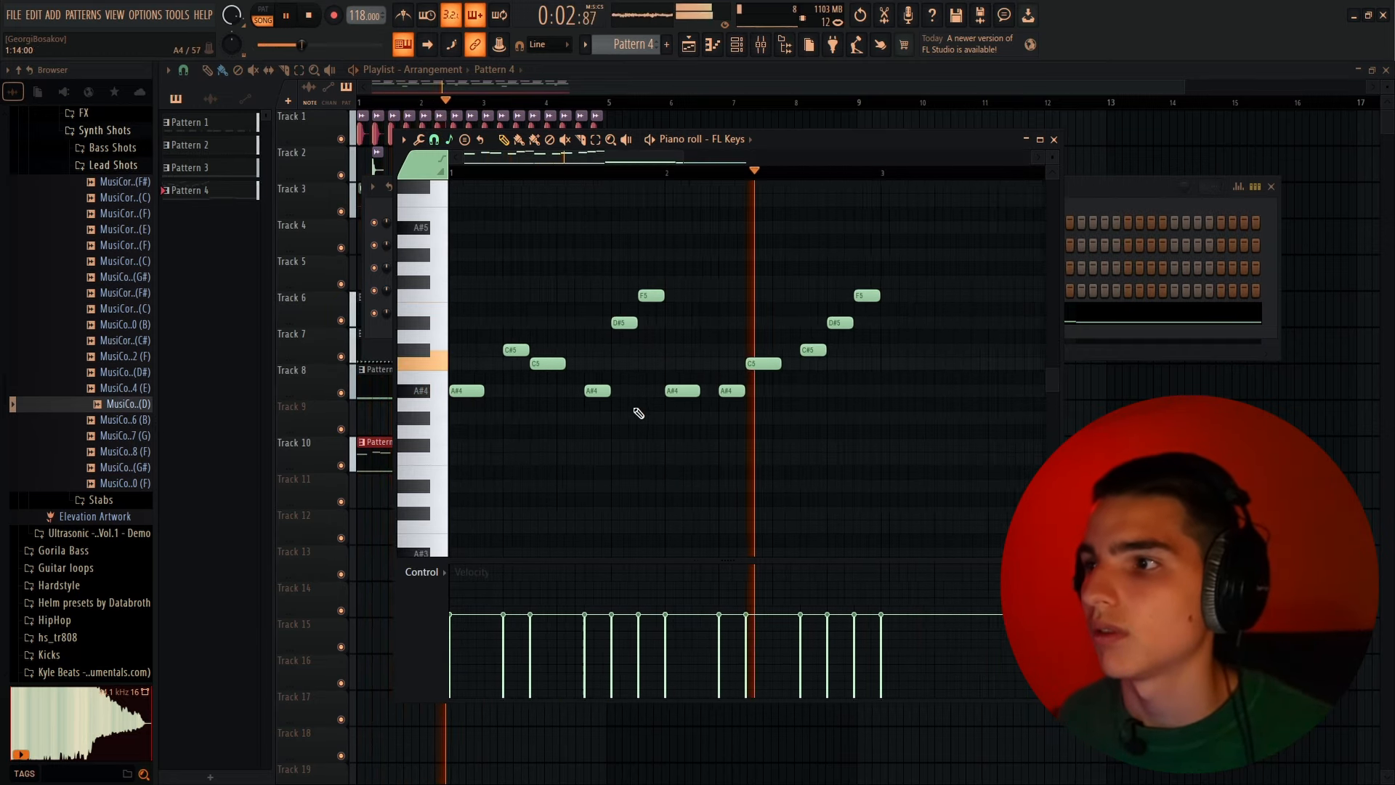
pyautogui.scroll(-1, 638, 381)
pyautogui.press('space')
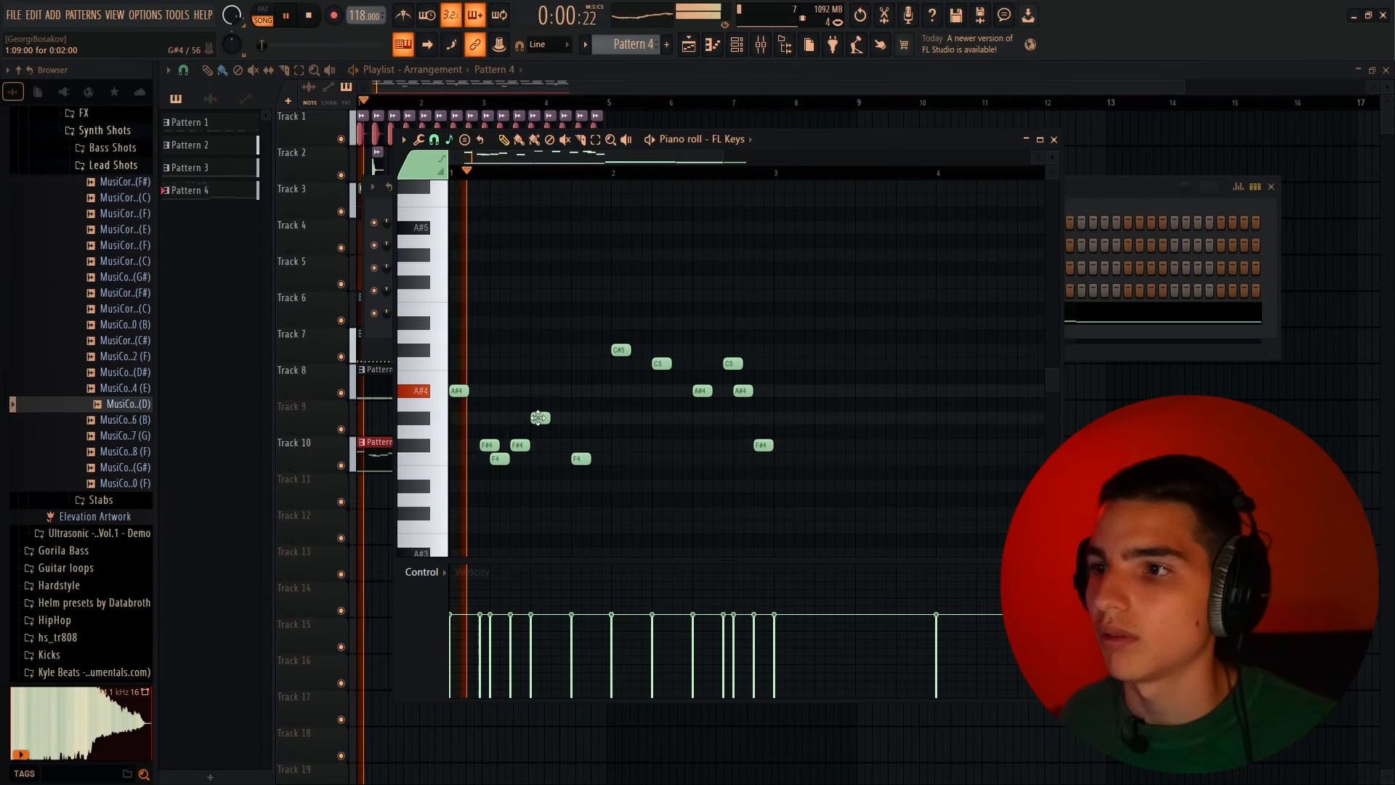
pyautogui.moveTo(584, 457); pyautogui.dragTo(585, 460)
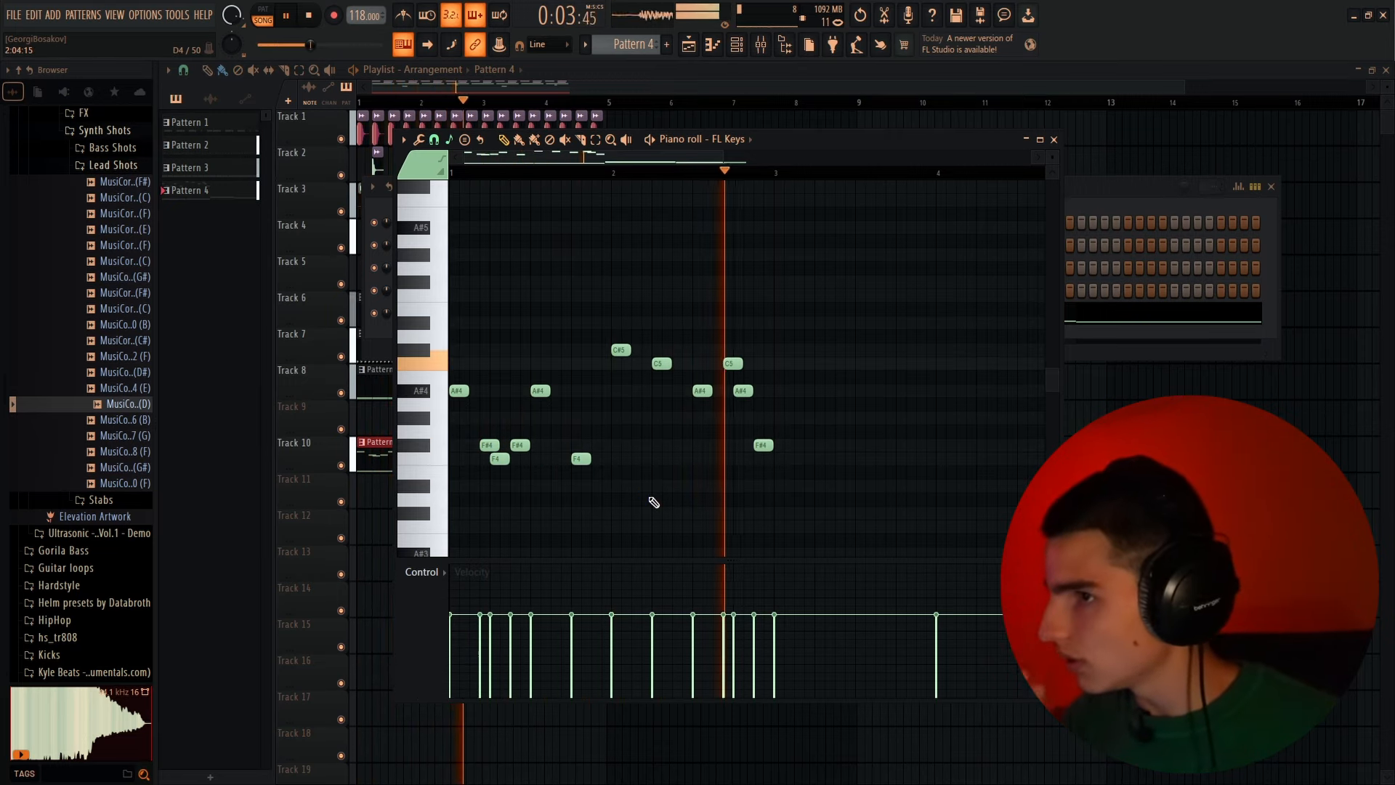
pyautogui.press('space')
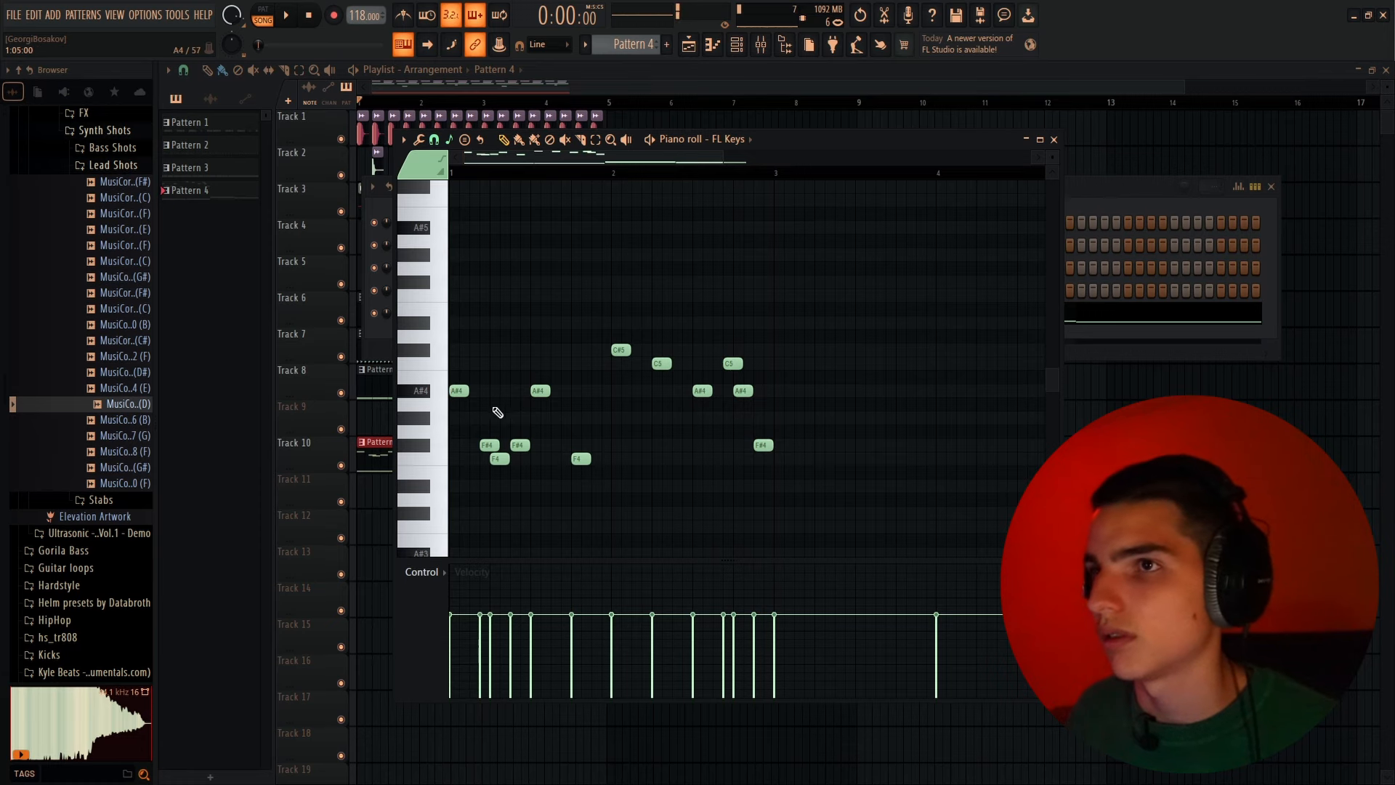
# Route the Vital channel to mixer insert 10 and load Kickstart 2 in the insert's first effect slot
pyautogui.press('F7')
pyautogui.press('space')
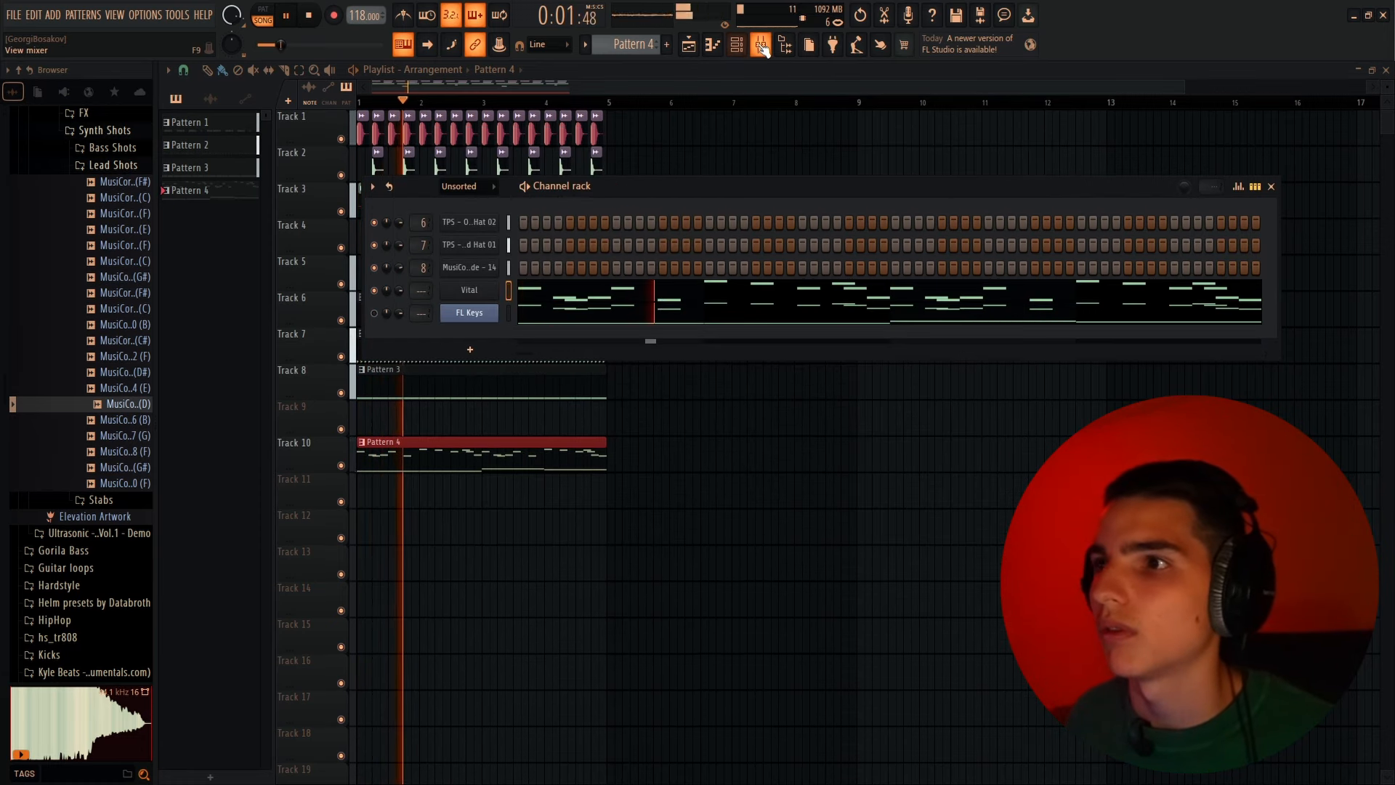
pyautogui.click(761, 46)
pyautogui.click(762, 45)
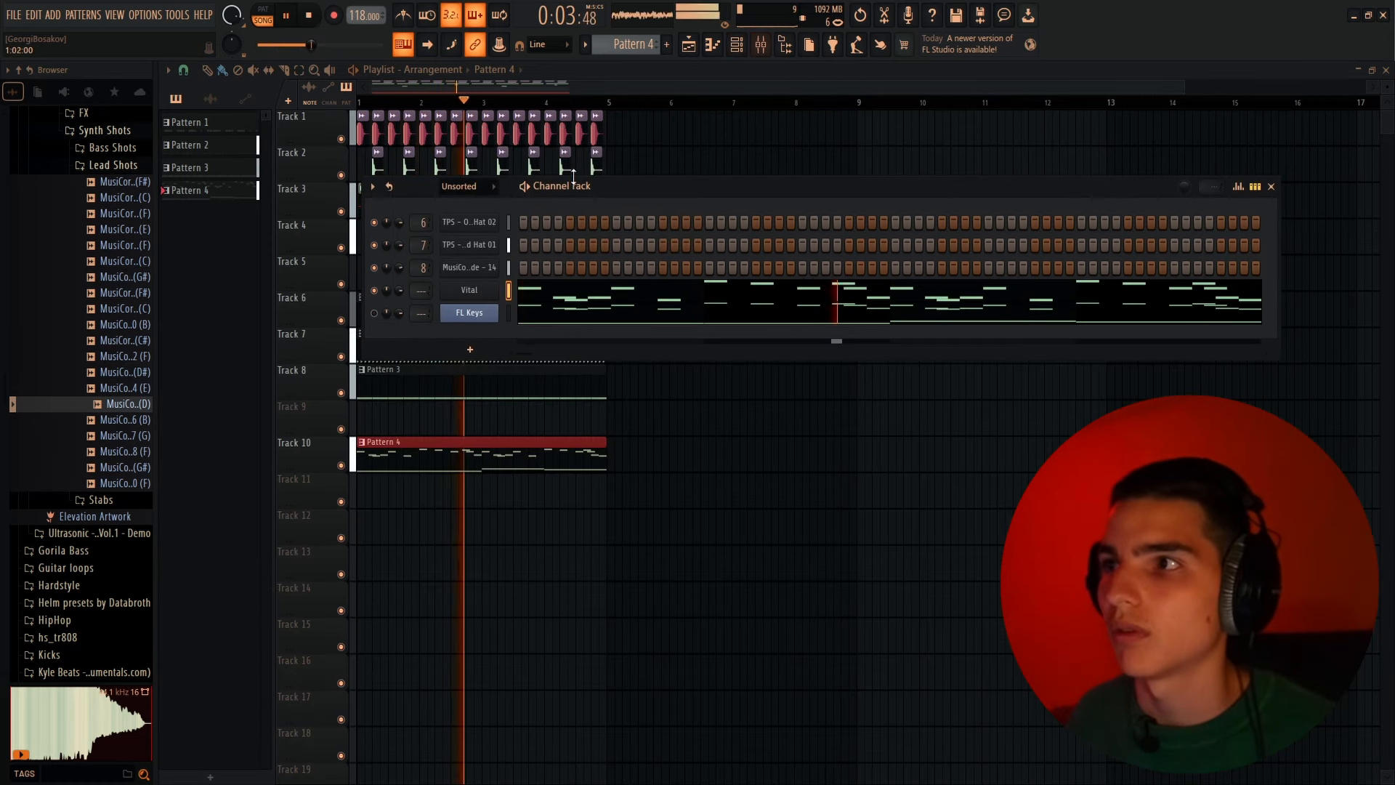
pyautogui.moveTo(428, 301); pyautogui.dragTo(428, 280)
pyautogui.click(761, 46)
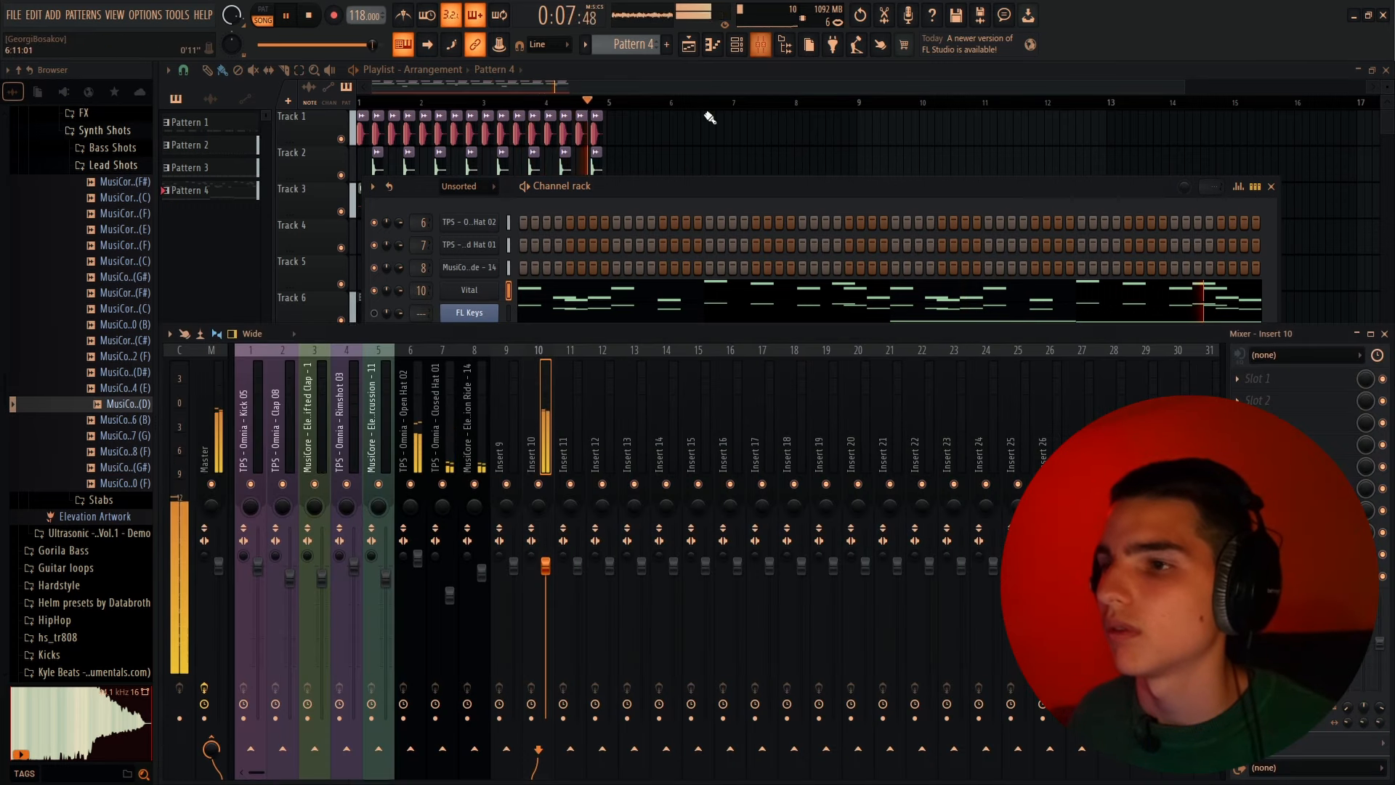
pyautogui.press('space')
pyautogui.click(1274, 380)
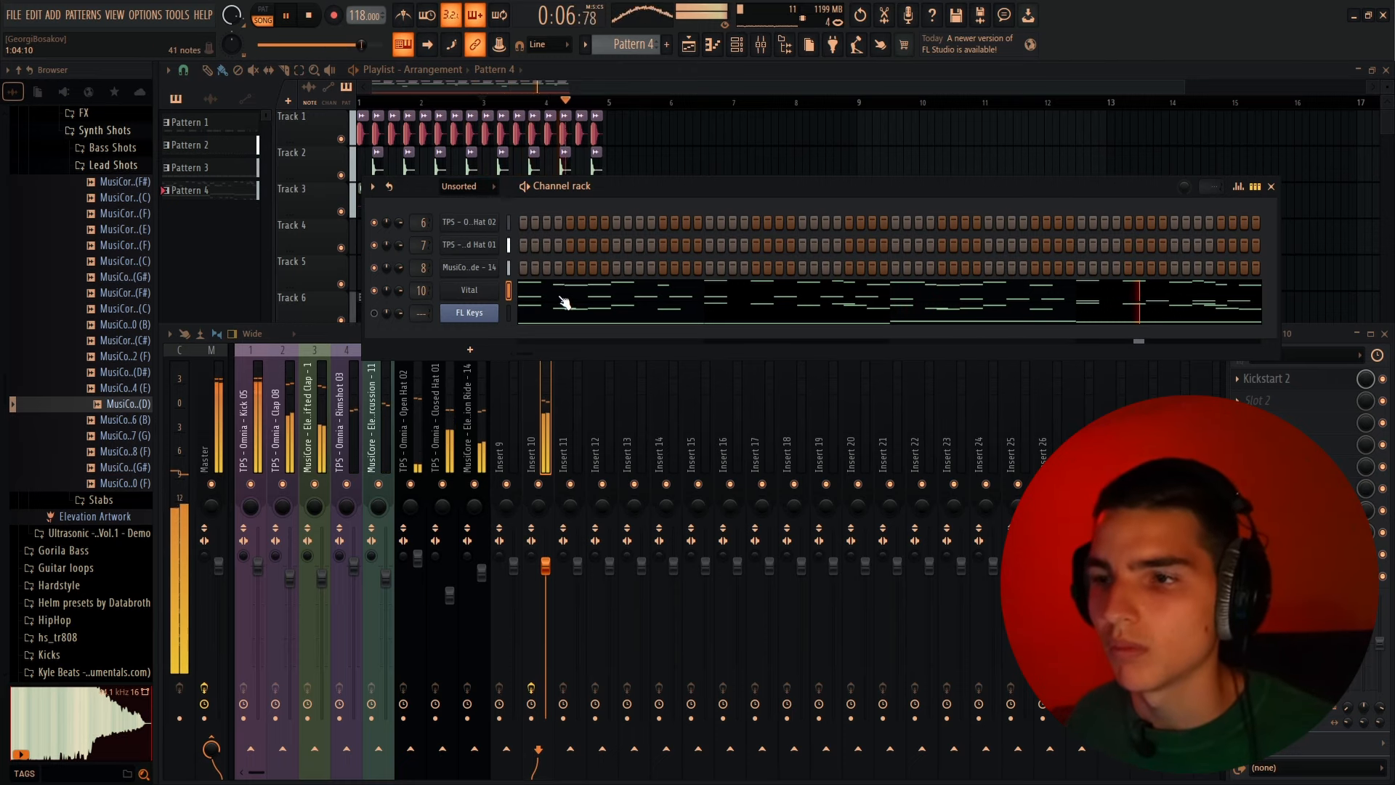
# Review the Vital channel's melody and low bass notes in the piano roll
pyautogui.press('space')
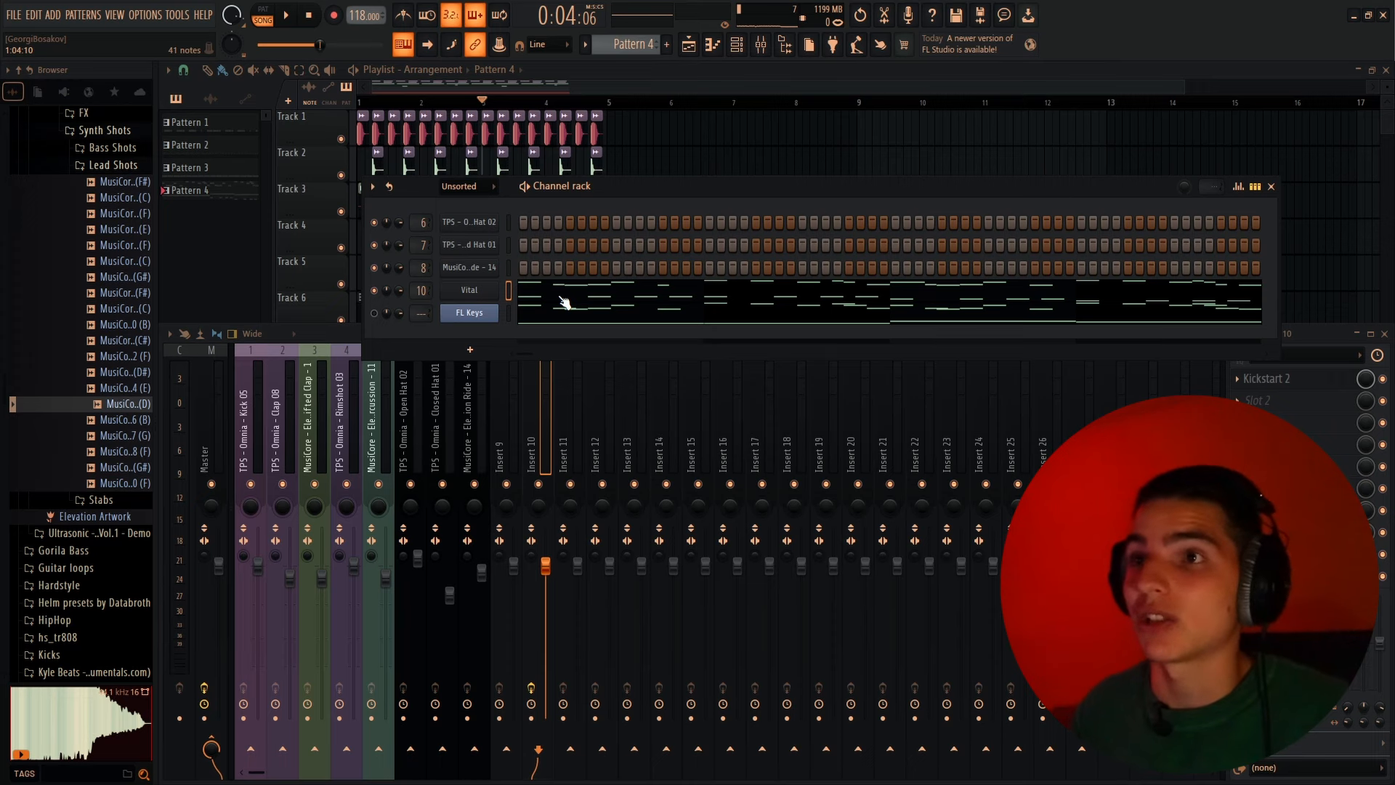
pyautogui.click(565, 301)
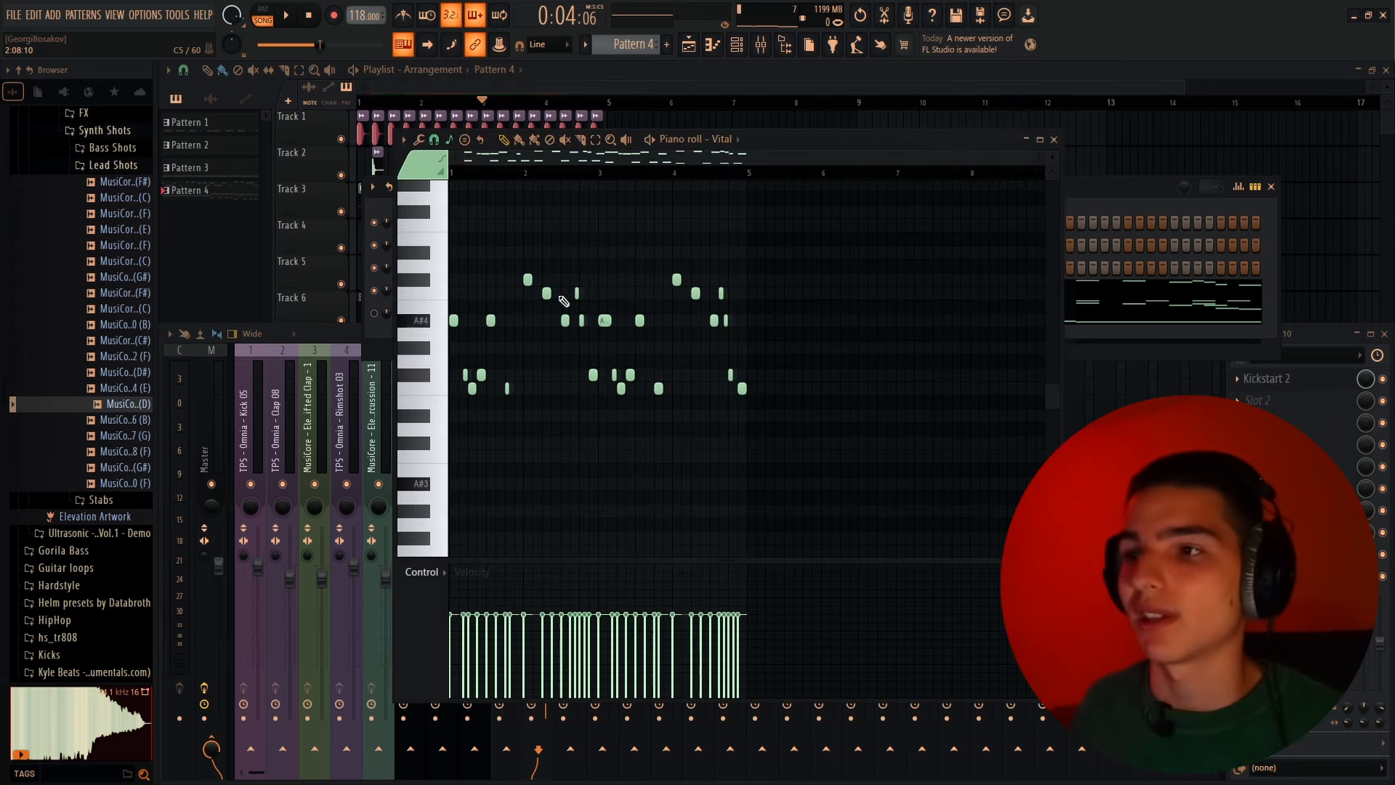
pyautogui.scroll(-7, 583, 349)
pyautogui.scroll(2, 581, 385)
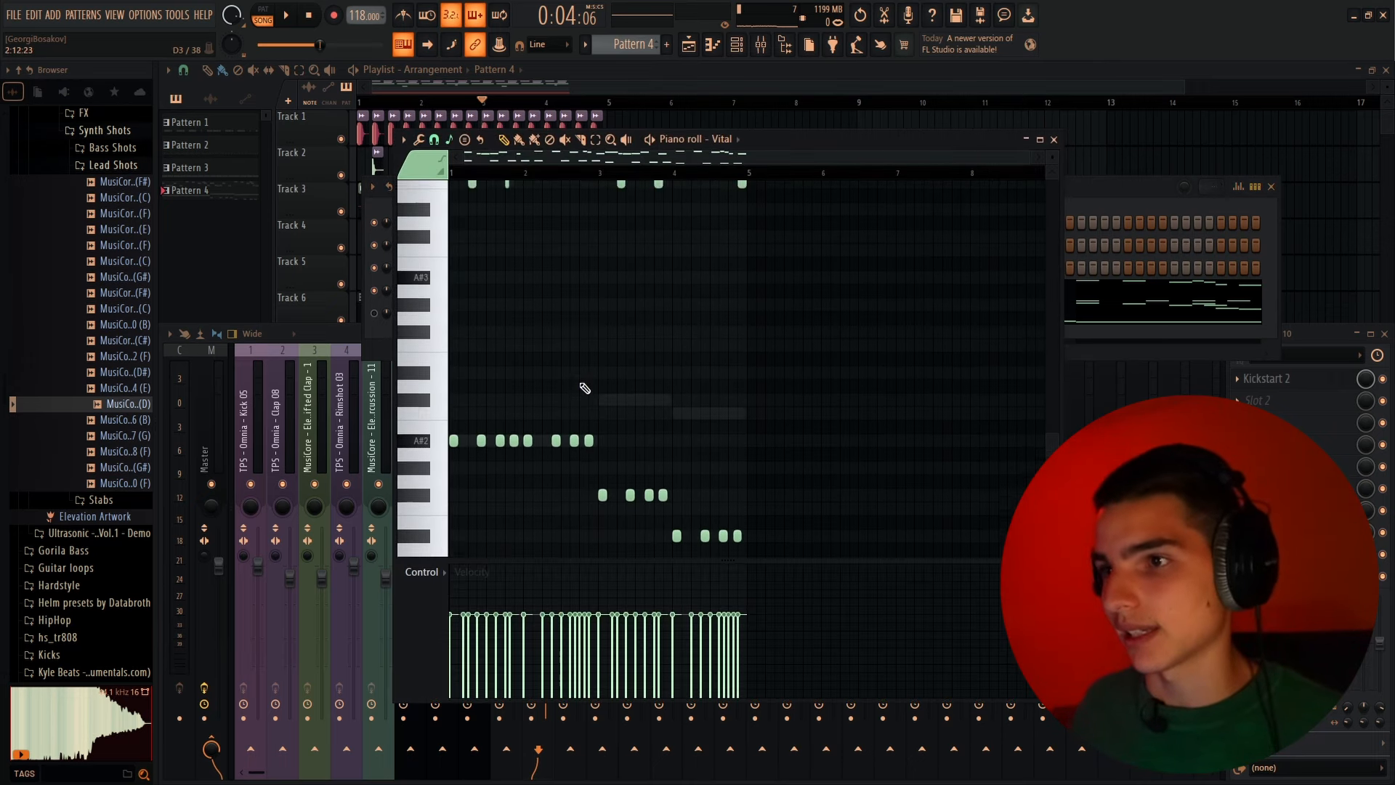
pyautogui.press('Escape')
pyautogui.scroll(1, 577, 383)
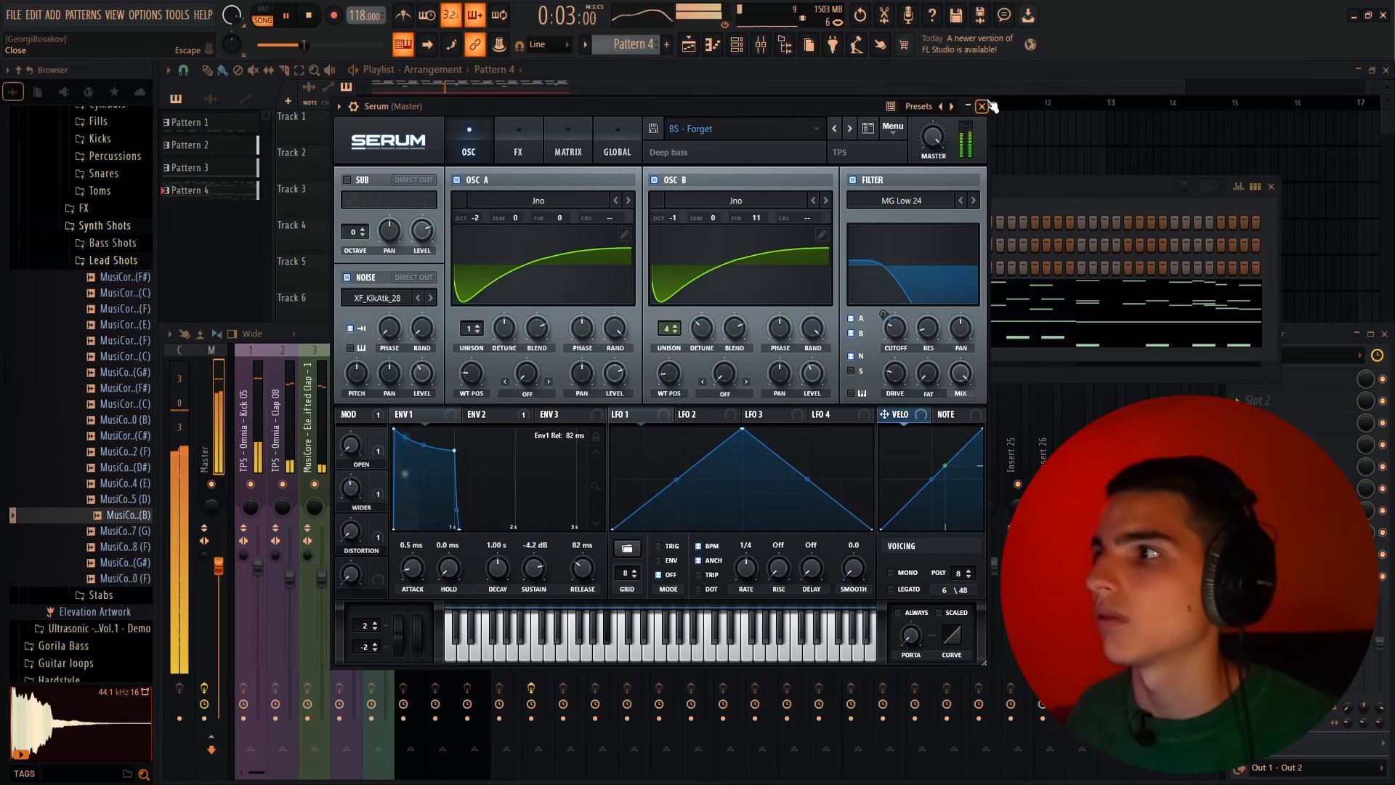
# Close the Serum bass synth and preview a sample from the Elevation Lead Shots folder
pyautogui.click(983, 106)
pyautogui.press('space')
pyautogui.click(109, 468)
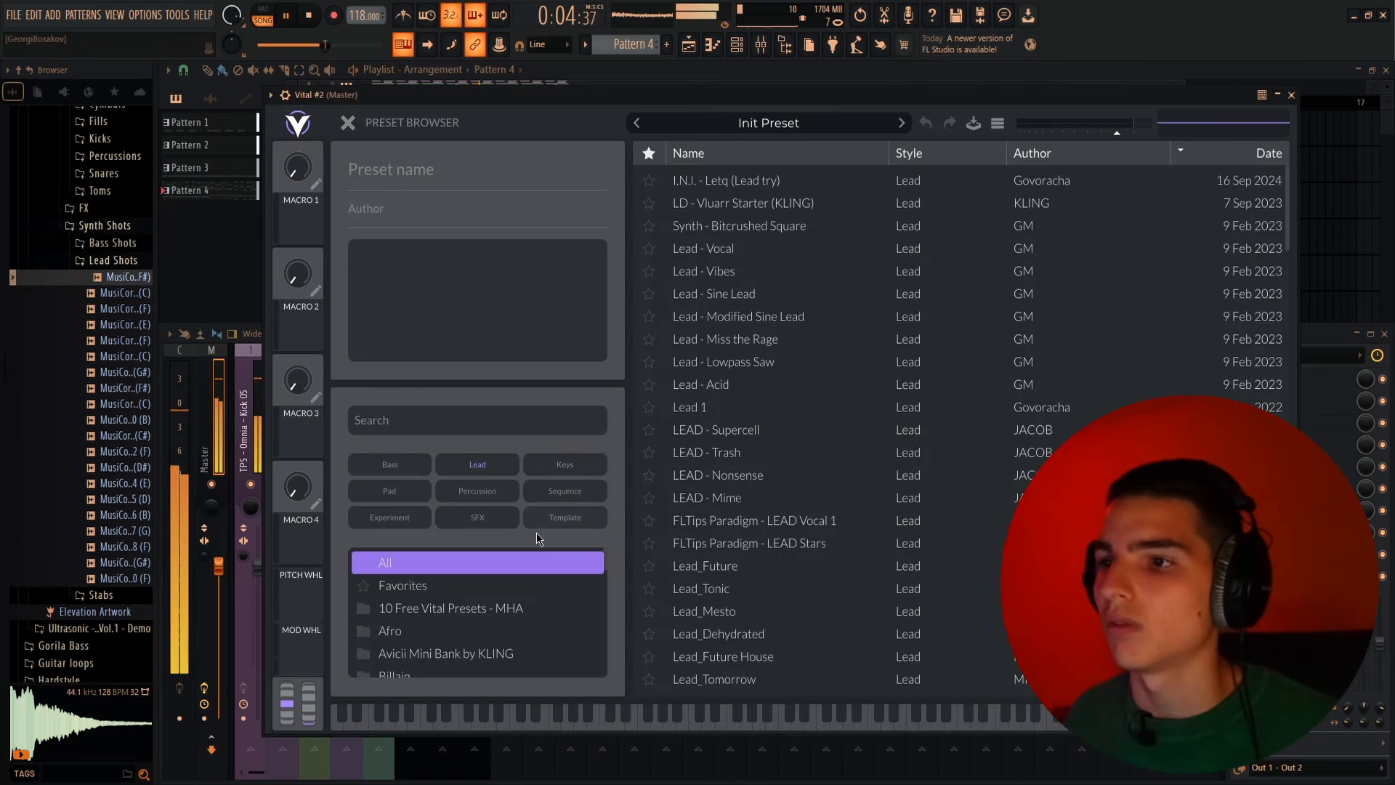
# Load the LD - Saw 3 lead preset in Vital #2 while the beat plays
pyautogui.scroll(-5, 806, 462)
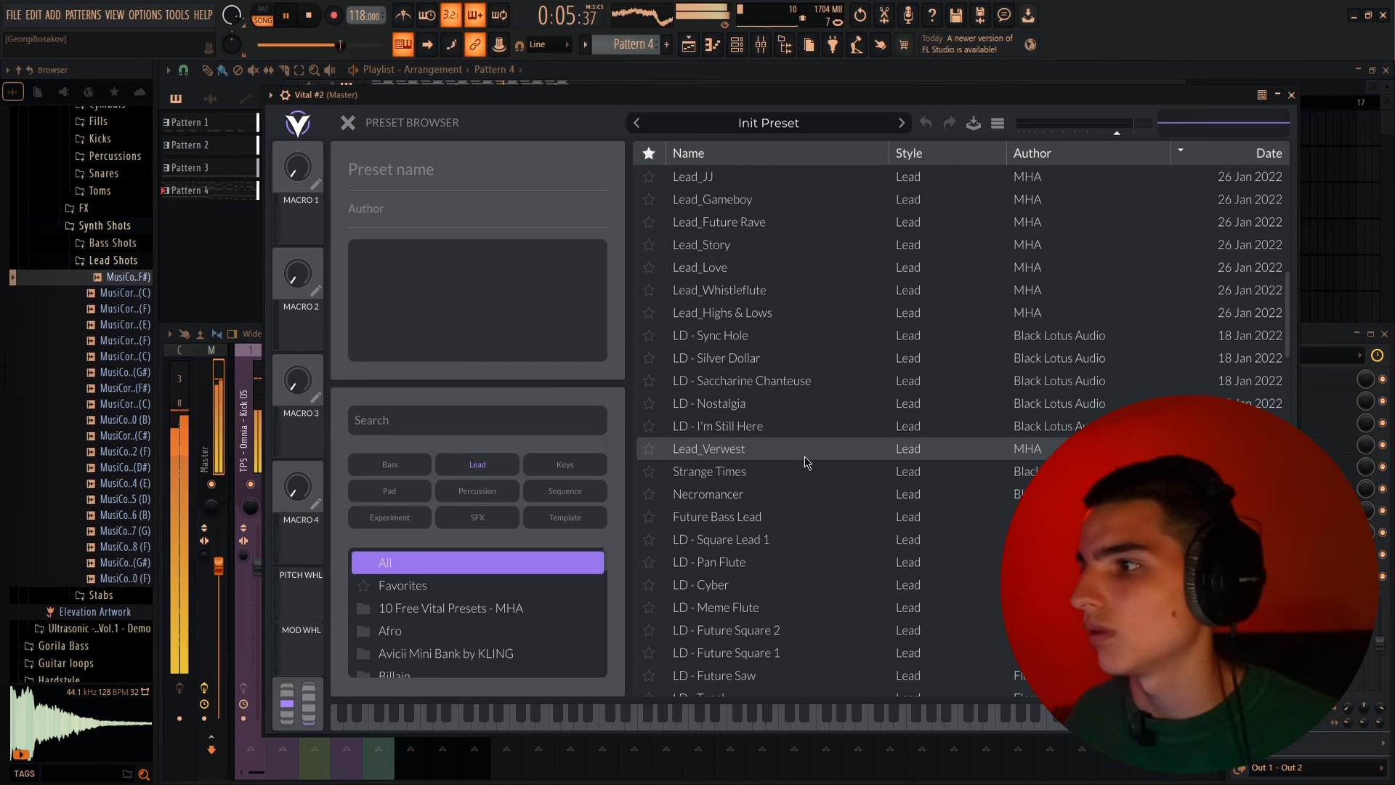
pyautogui.scroll(-5, 805, 463)
pyautogui.click(808, 464)
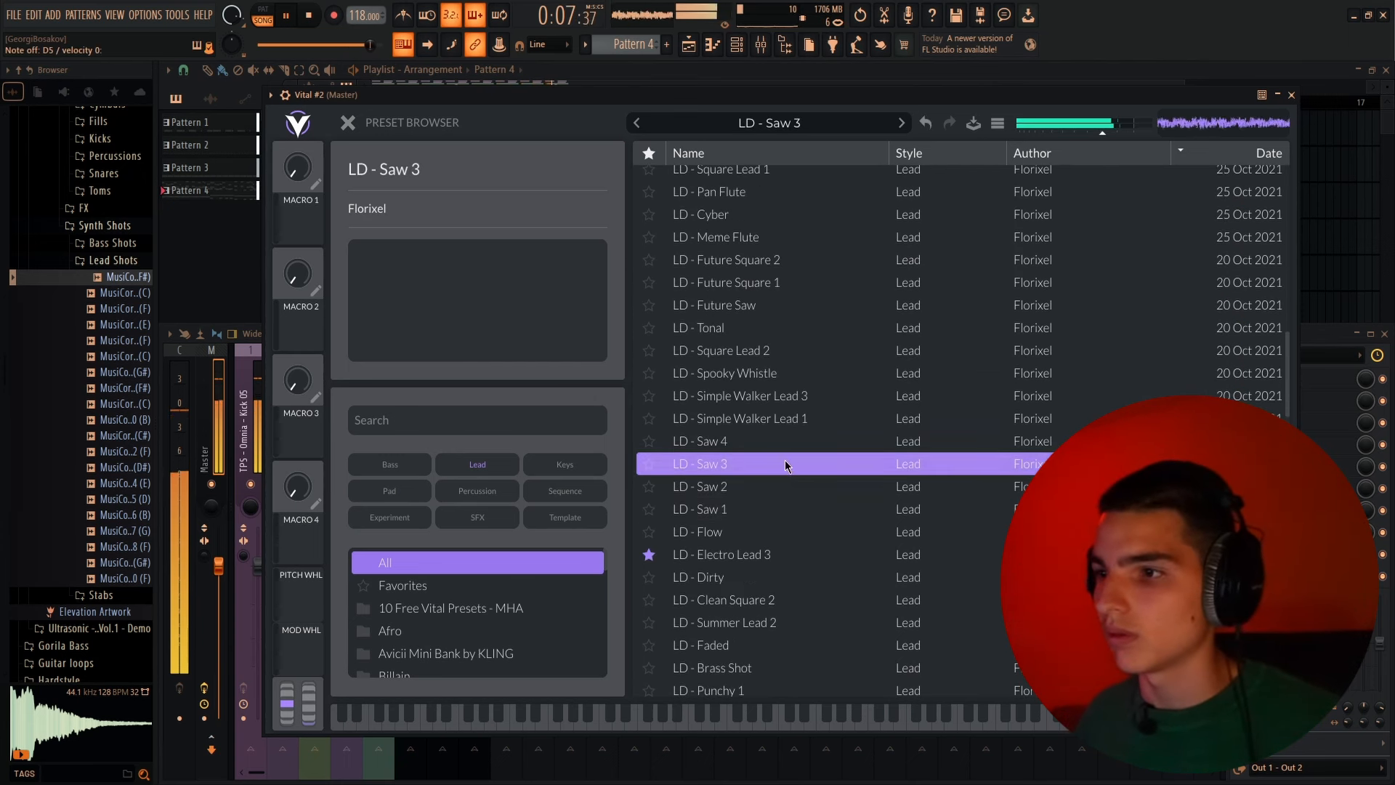
pyautogui.click(317, 16)
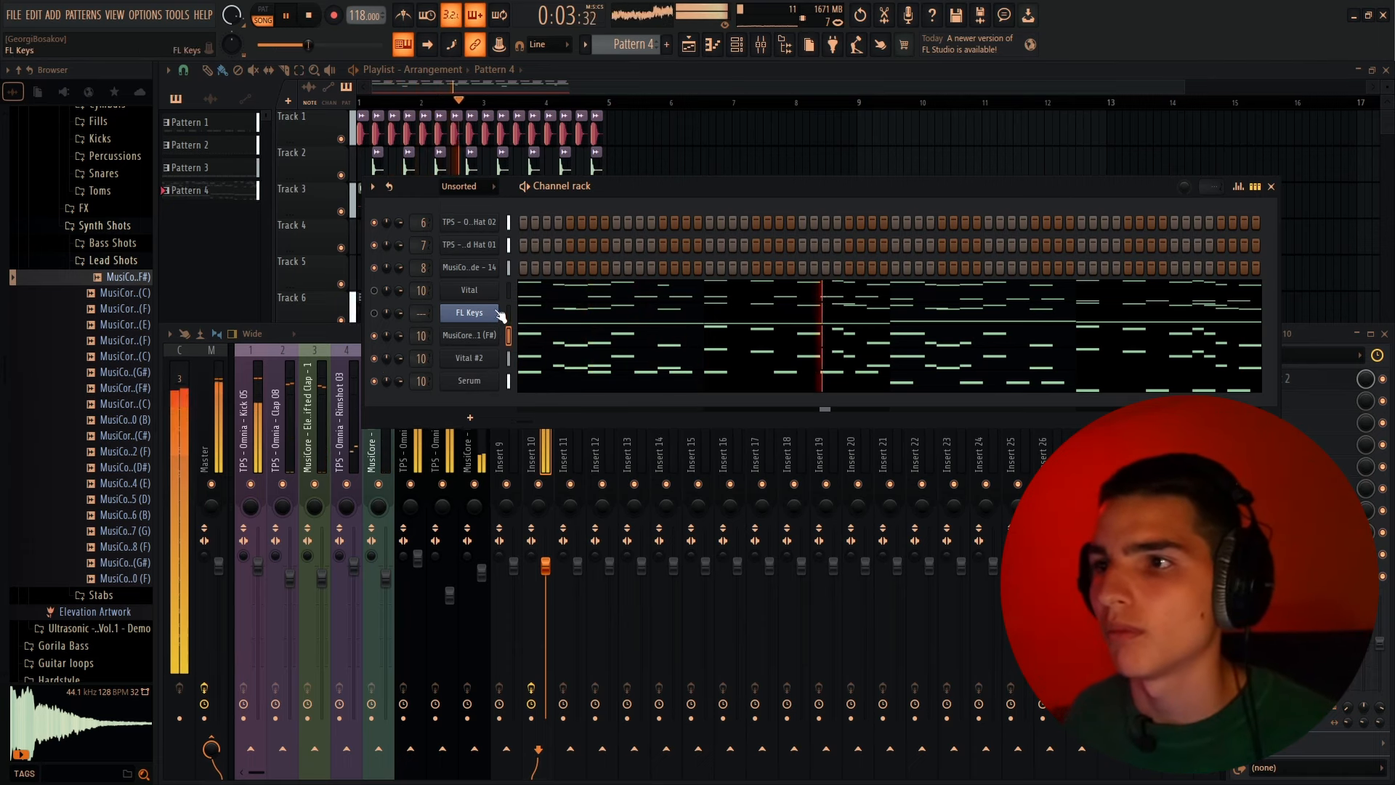
# Inspect the Elevation Lead Shot channel's notes in the piano roll and return to the channel rack
pyautogui.click(550, 342)
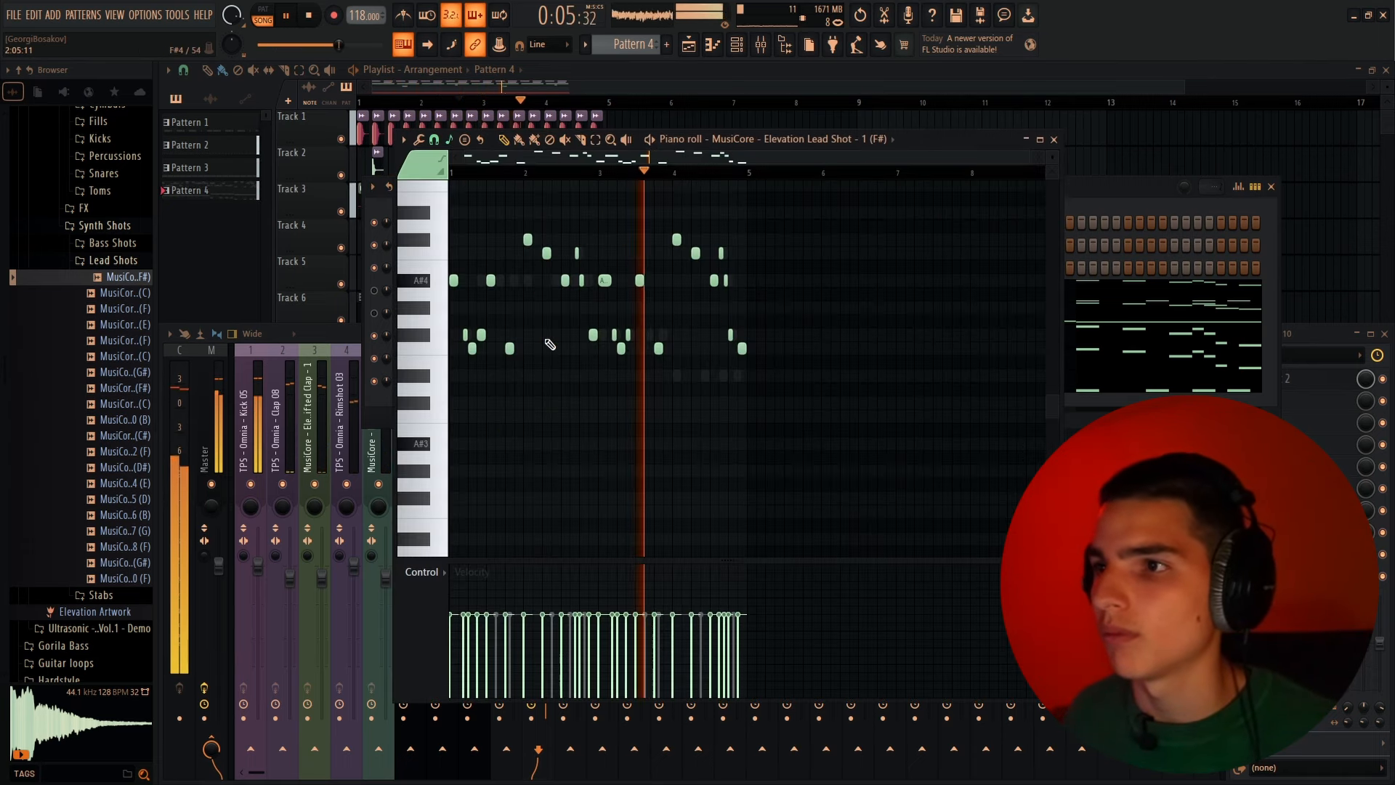
pyautogui.scroll(-1, 550, 344)
pyautogui.press('Escape')
pyautogui.click(526, 293)
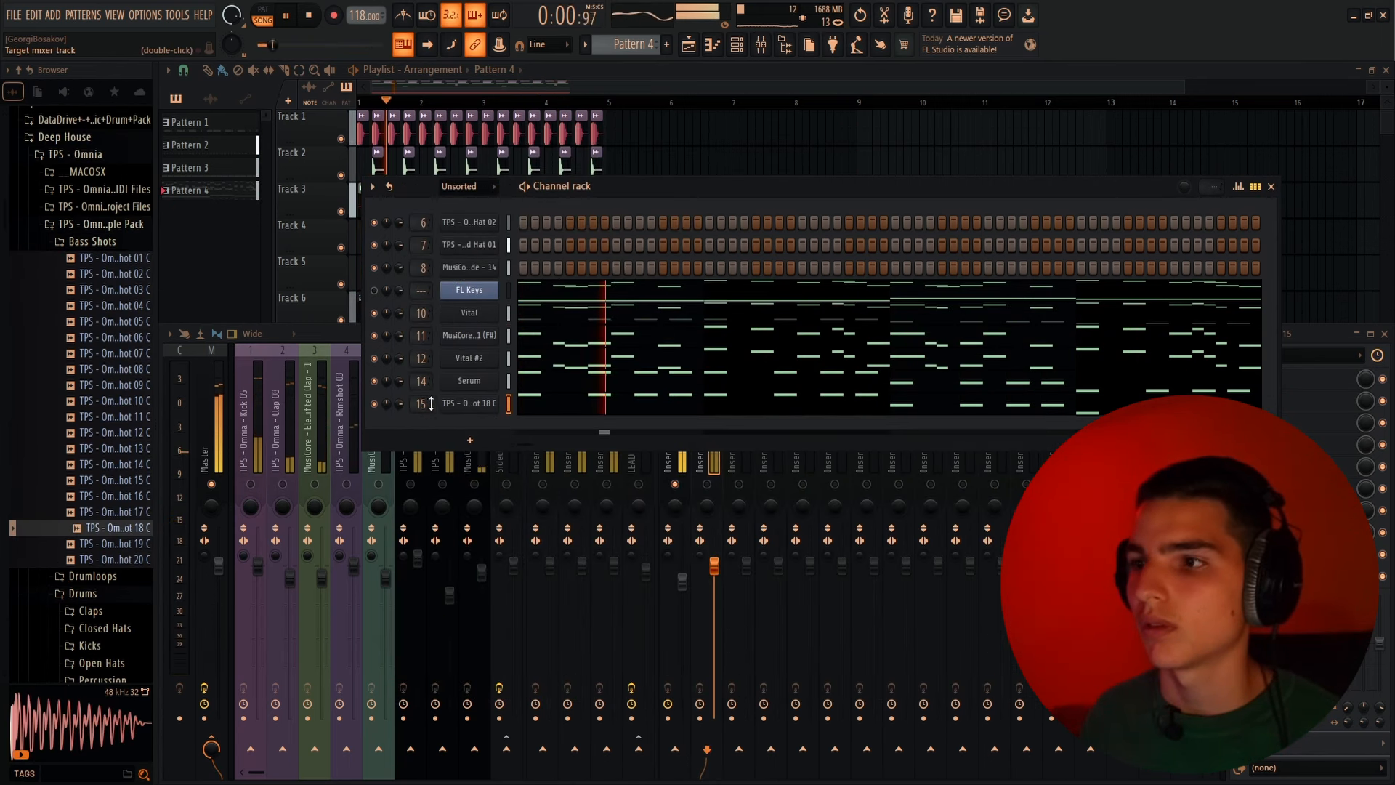
# Unmute mixer insert 15 to hear the TPS bass shot together with insert 14
pyautogui.click(708, 493)
pyautogui.click(675, 485)
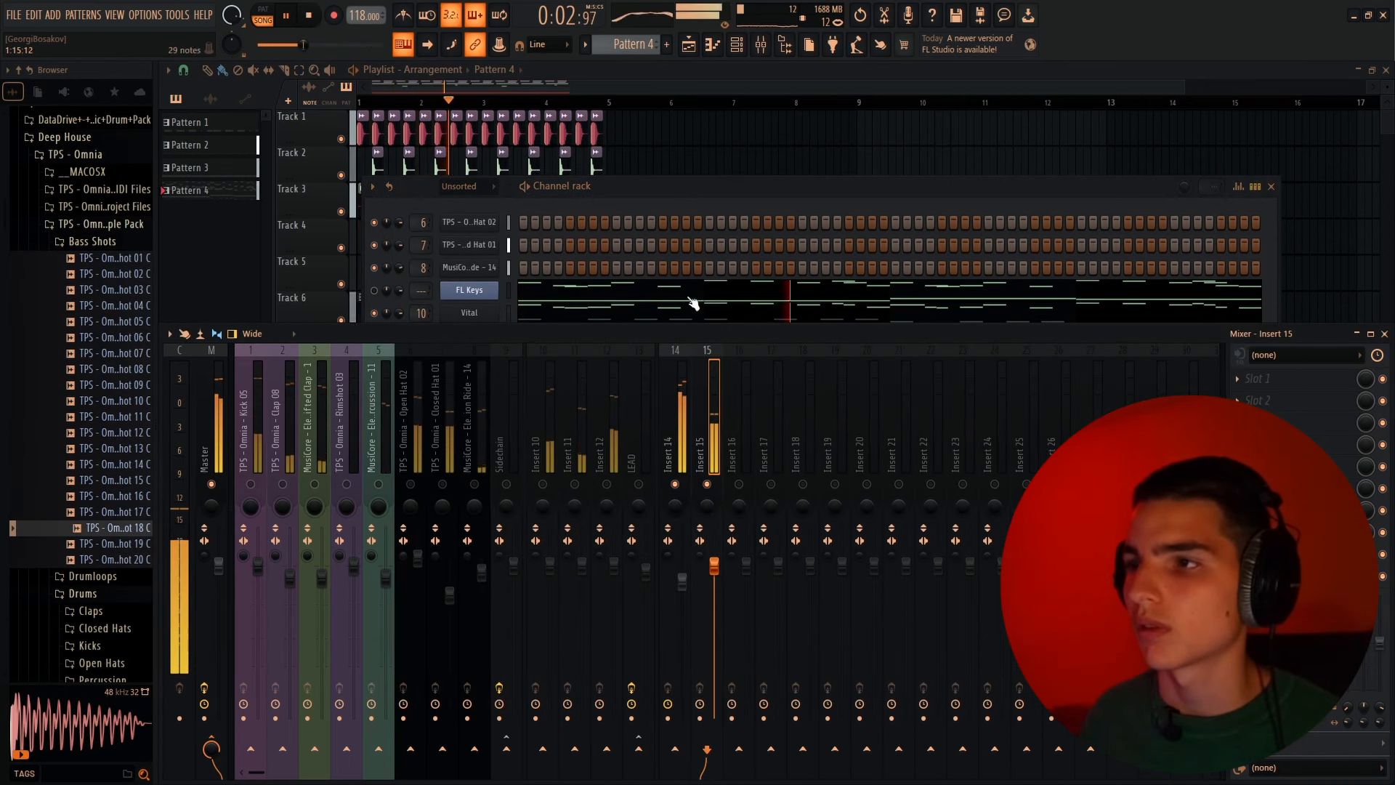
pyautogui.click(677, 186)
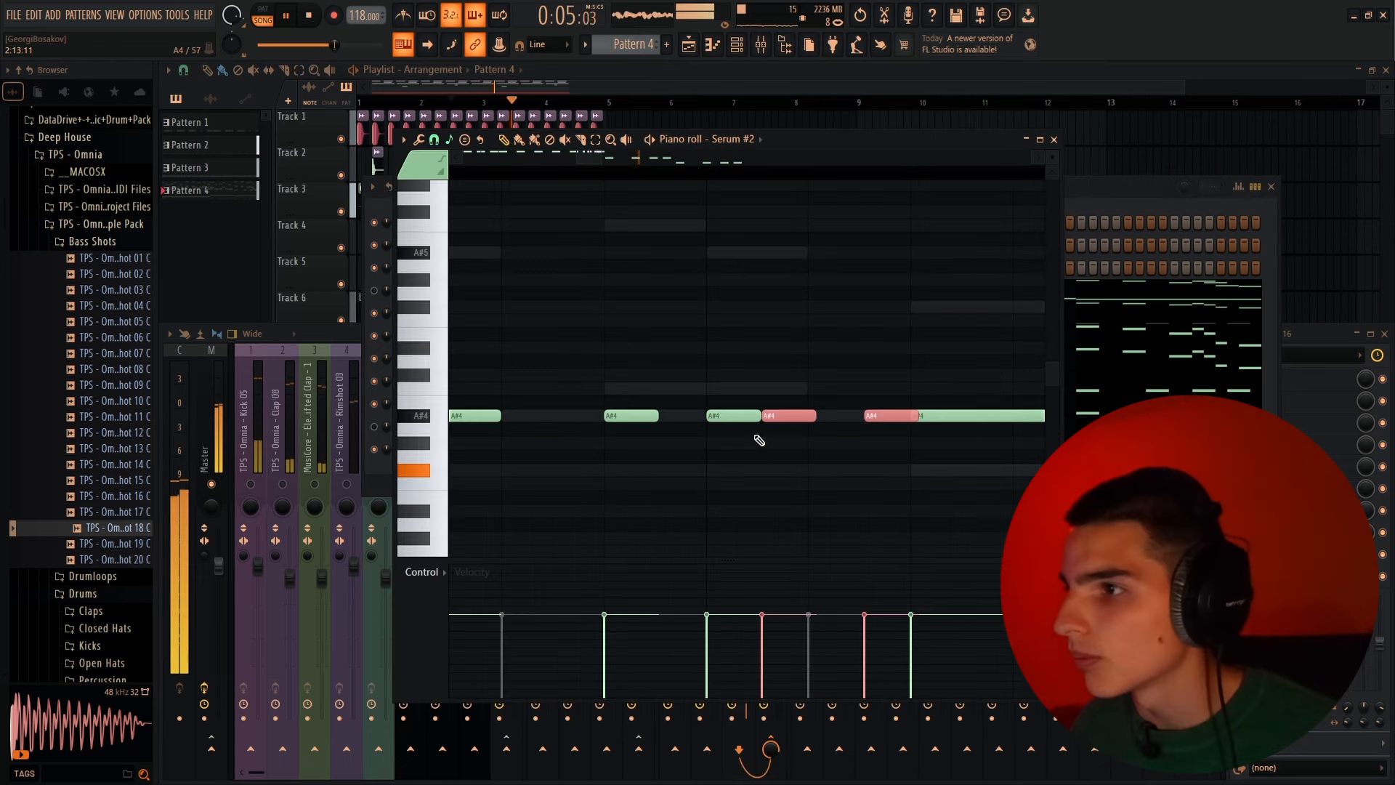
# Try duplicating the two short A#4 notes in the Serum #2 piano roll and undo the duplication
pyautogui.hotkey('ctrl', 'z')
pyautogui.hotkey('ctrl', 'b')
pyautogui.hotkey('ctrl', 'z')
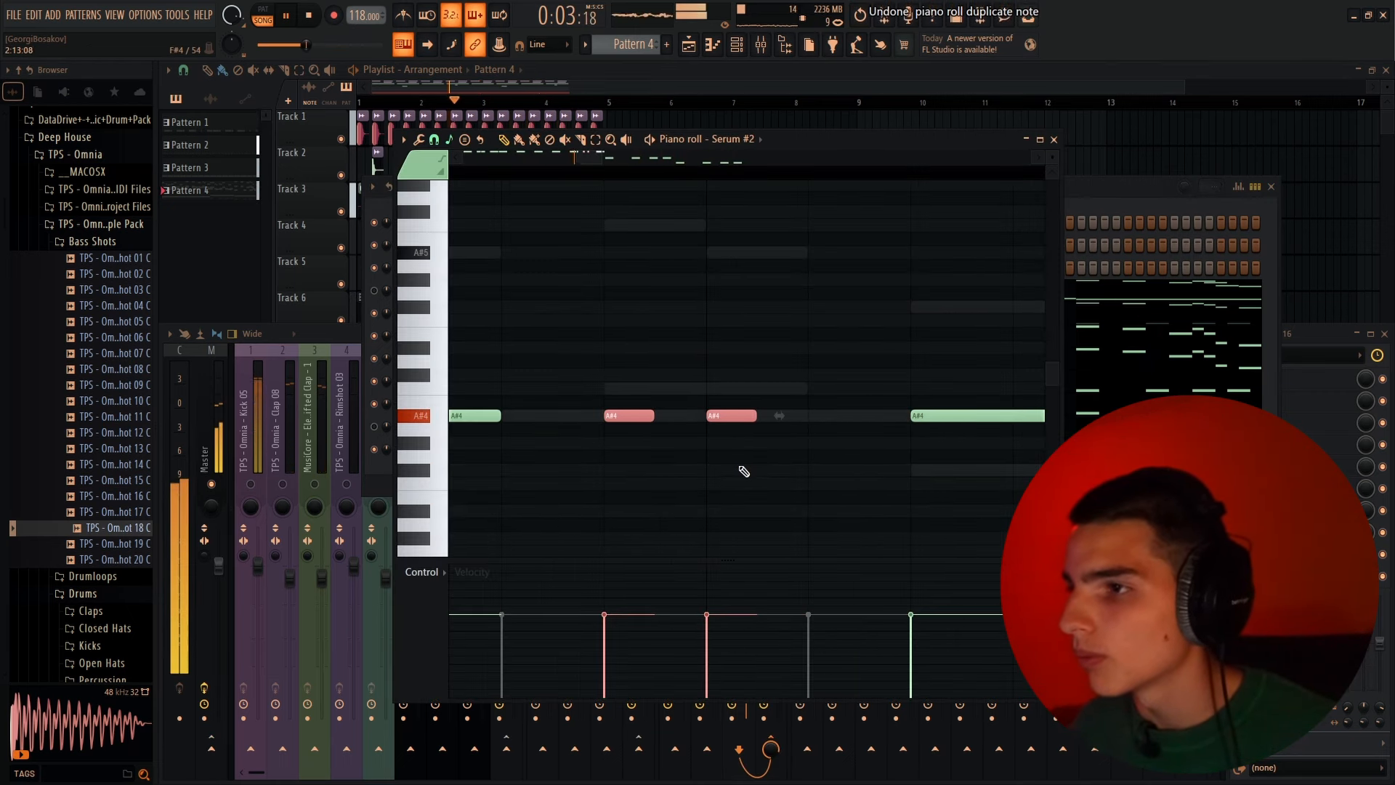
pyautogui.scroll(-5, 741, 476)
pyautogui.click(752, 392)
pyautogui.press('Escape')
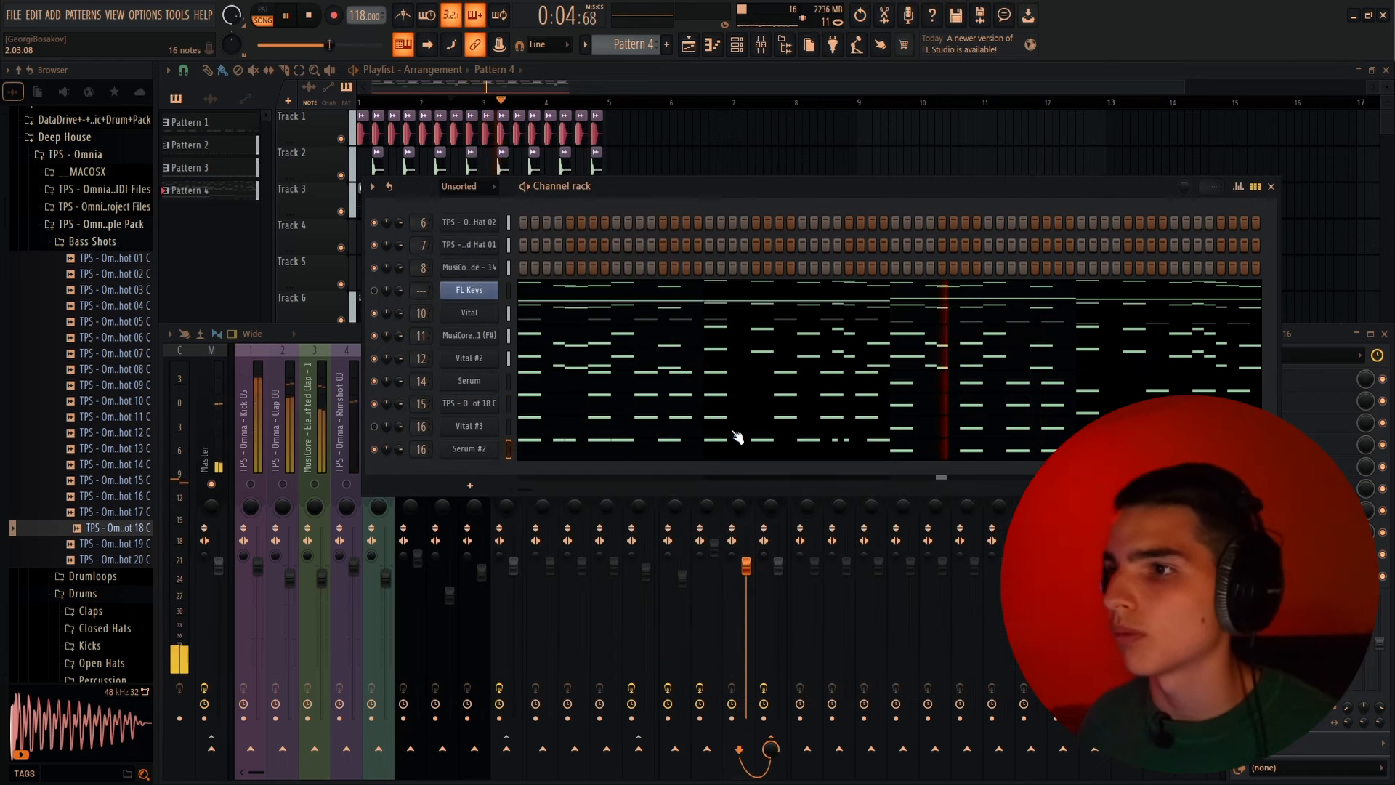
# Play the layered pattern and toggle the mute of mixer insert 10 to compare the layers
pyautogui.press('Escape')
pyautogui.press('space')
pyautogui.click(760, 467)
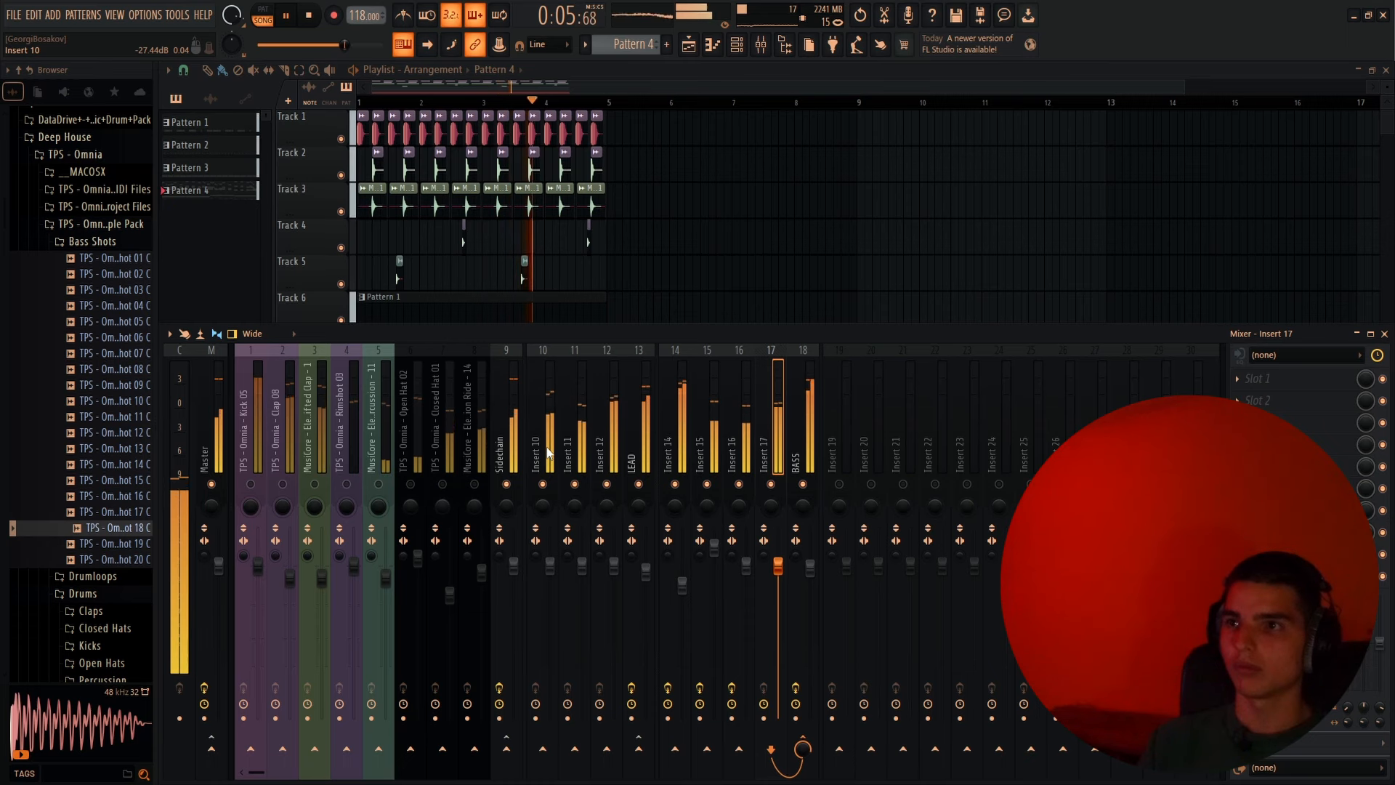
pyautogui.click(543, 485)
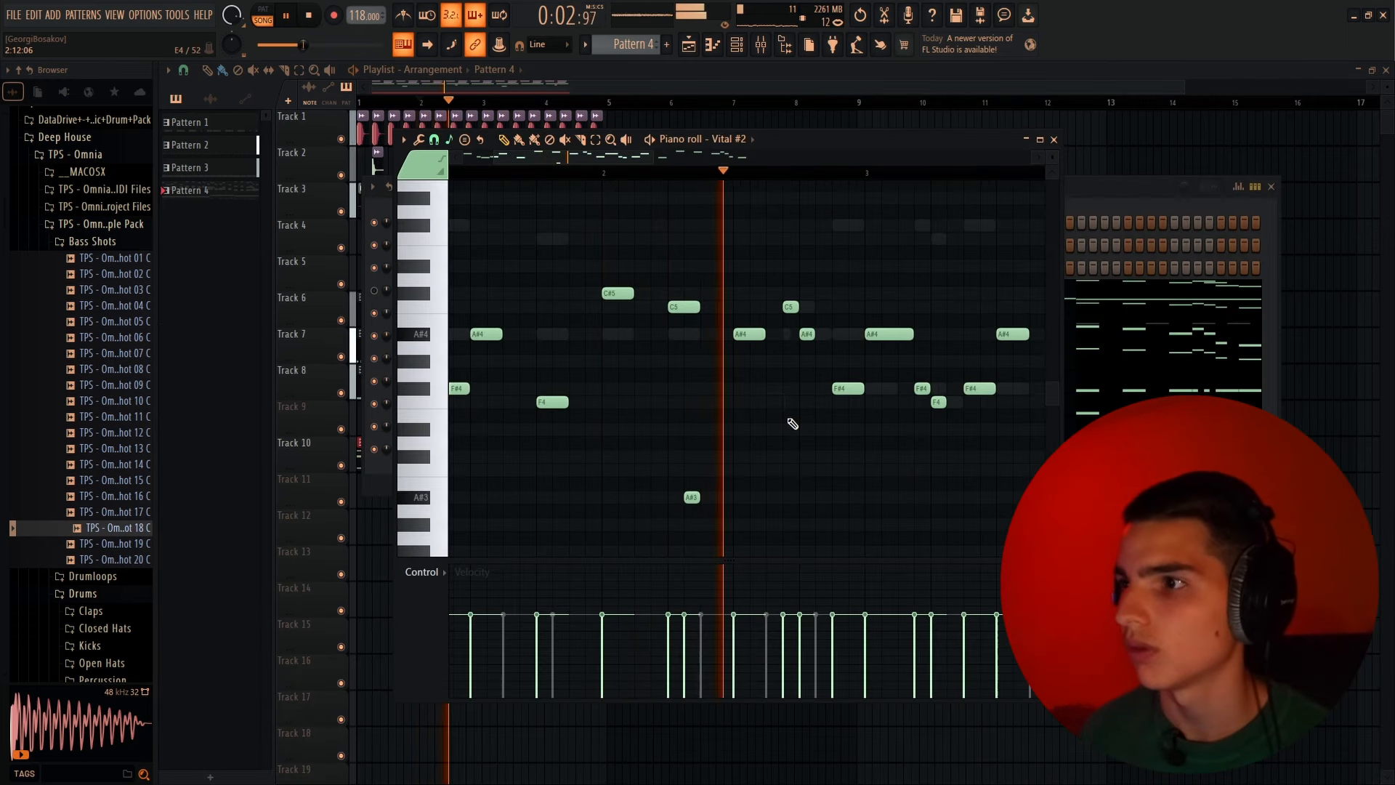
# Stop playback and check the low A#3 note in bar 2 of the Vital #2 piano roll
pyautogui.press('space')
pyautogui.click(692, 498)
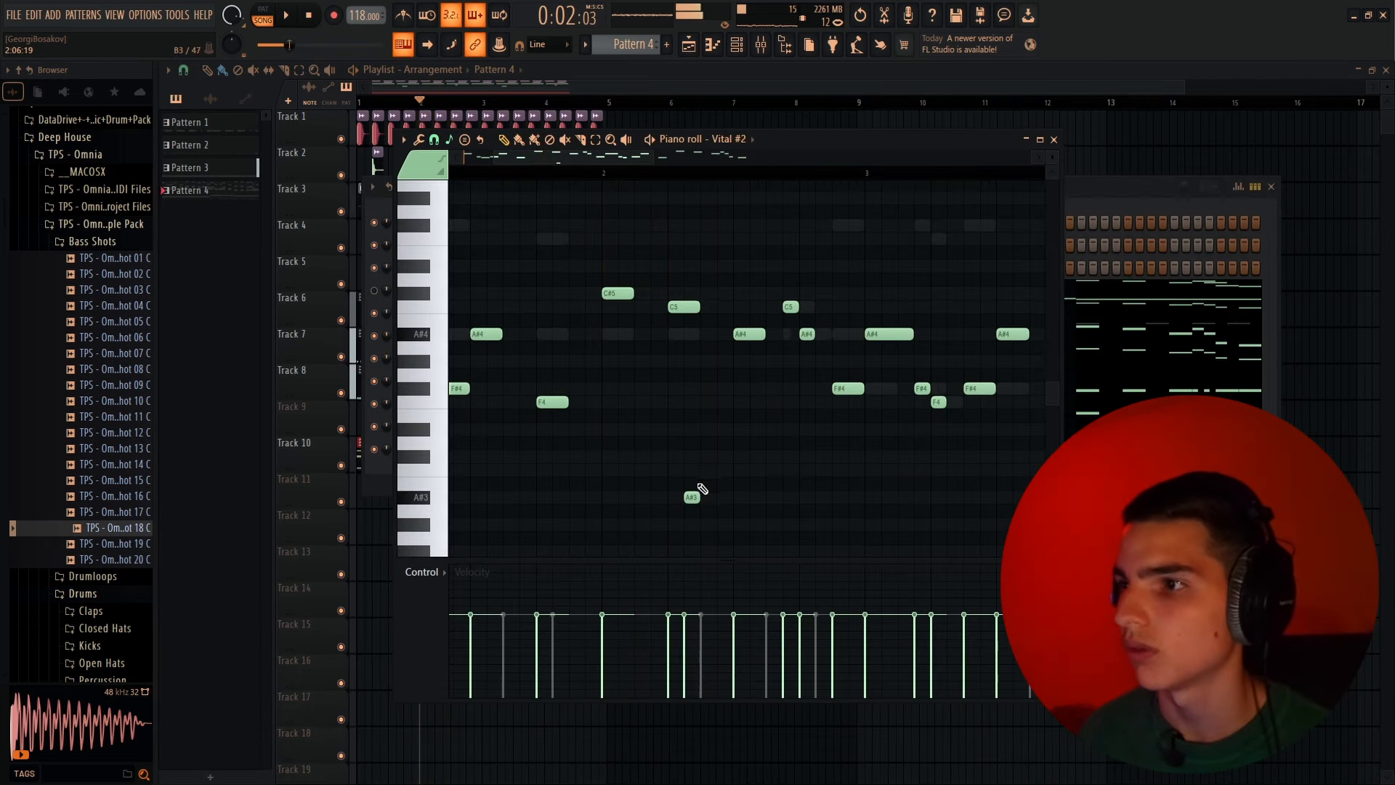
pyautogui.scroll(-4, 692, 498)
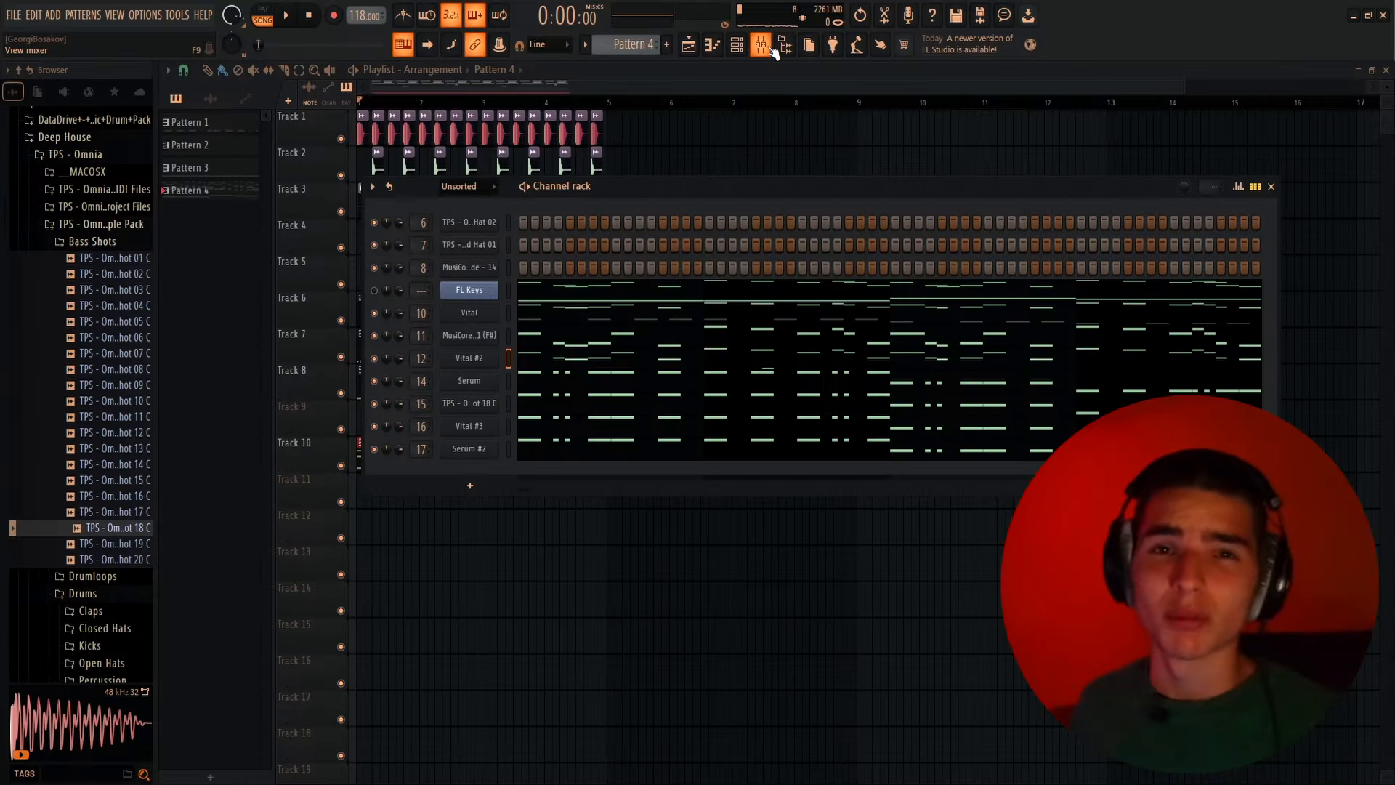
# Open the Vital #2 piano roll and play the pattern to check its notes around bars 2 and 3
pyautogui.click(772, 48)
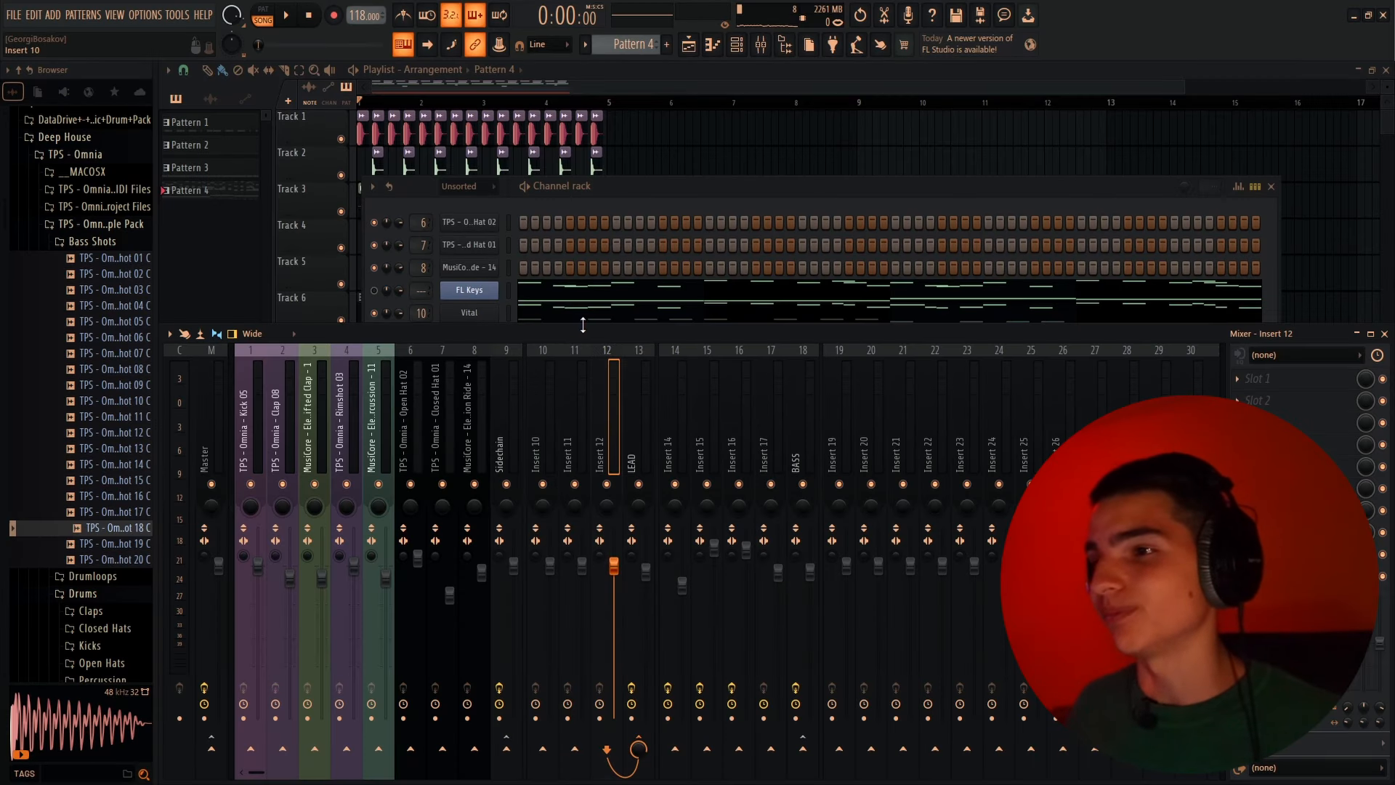
pyautogui.press('F9')
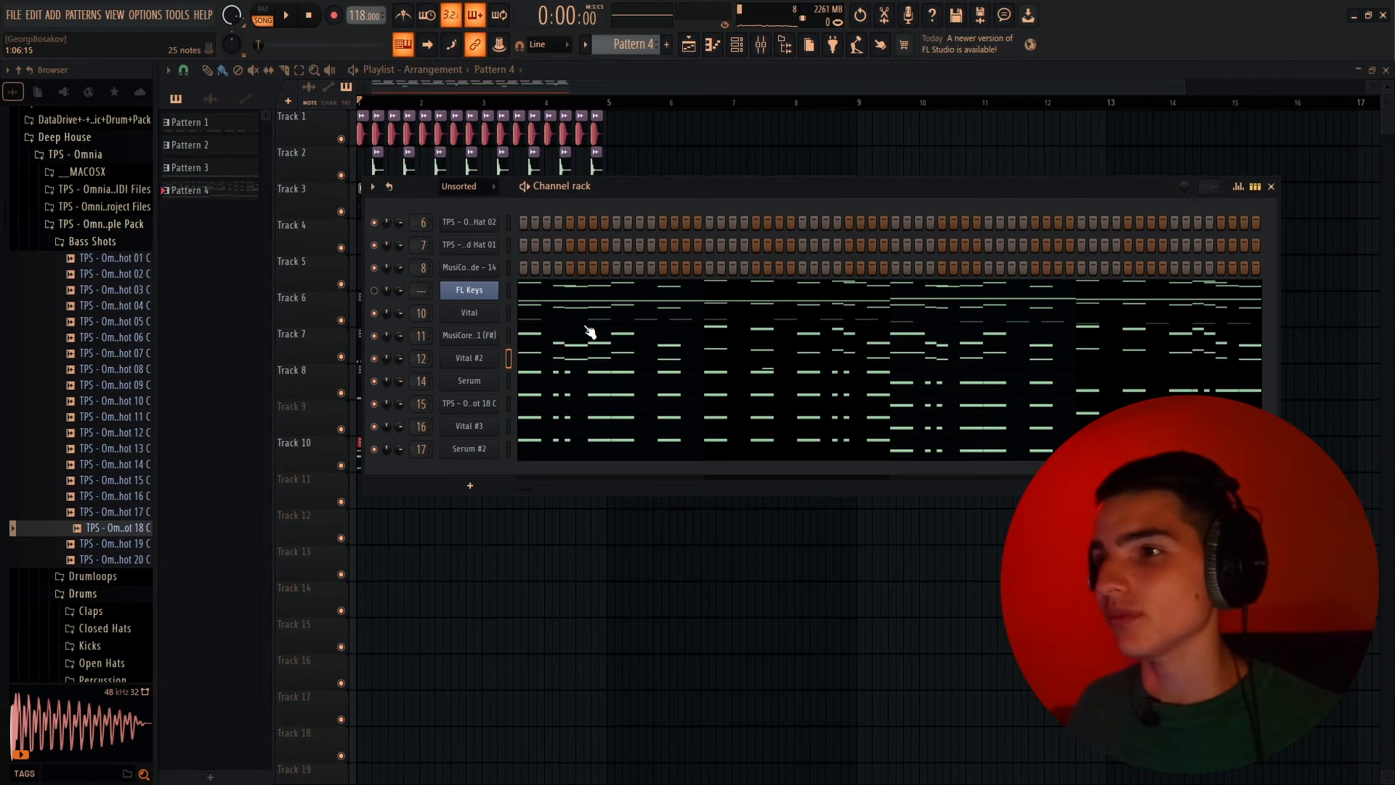
pyautogui.click(571, 360)
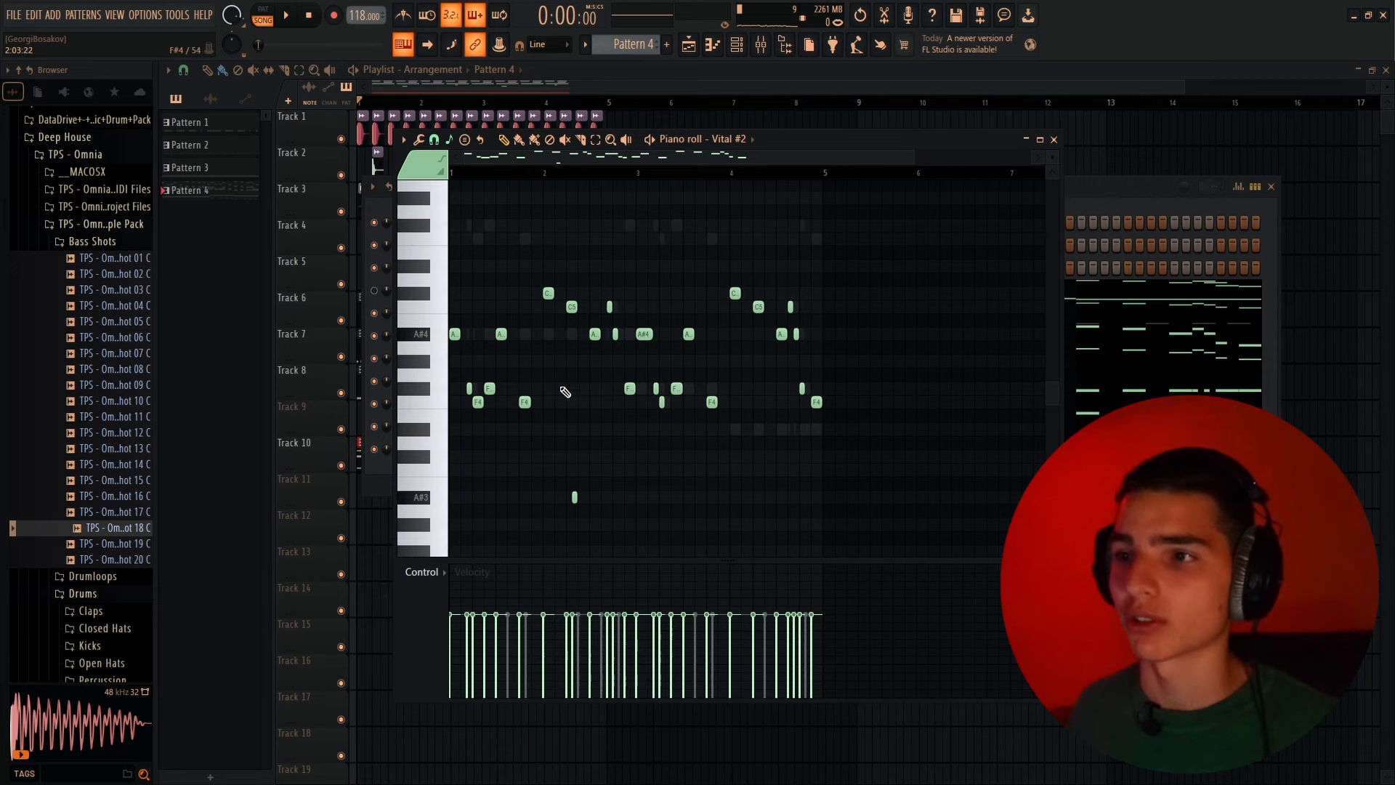
pyautogui.press('space')
pyautogui.scroll(3, 573, 501)
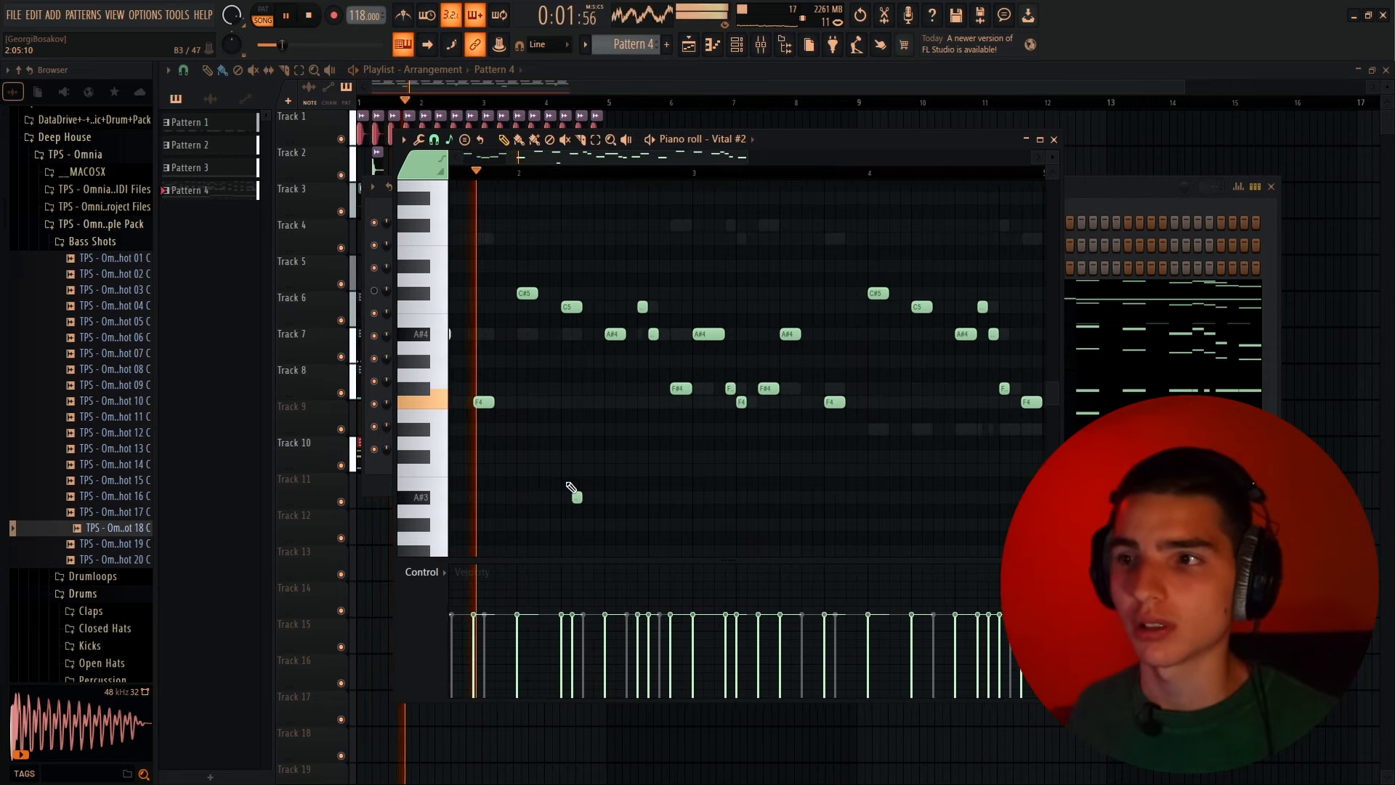
pyautogui.scroll(2, 571, 489)
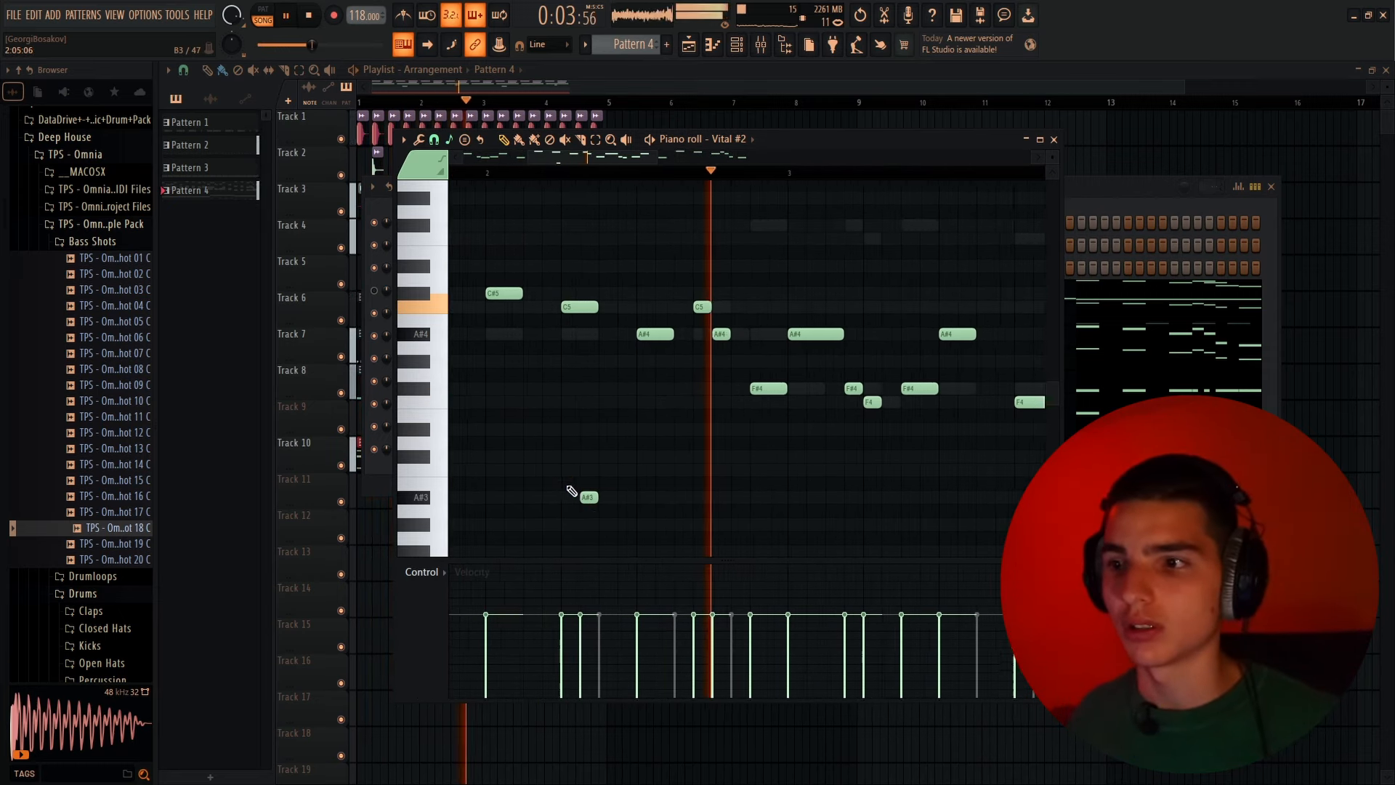
pyautogui.press('space')
# Open the Vital channel's piano roll and play the pattern to check its melody and low A#3 notes
pyautogui.press('F7')
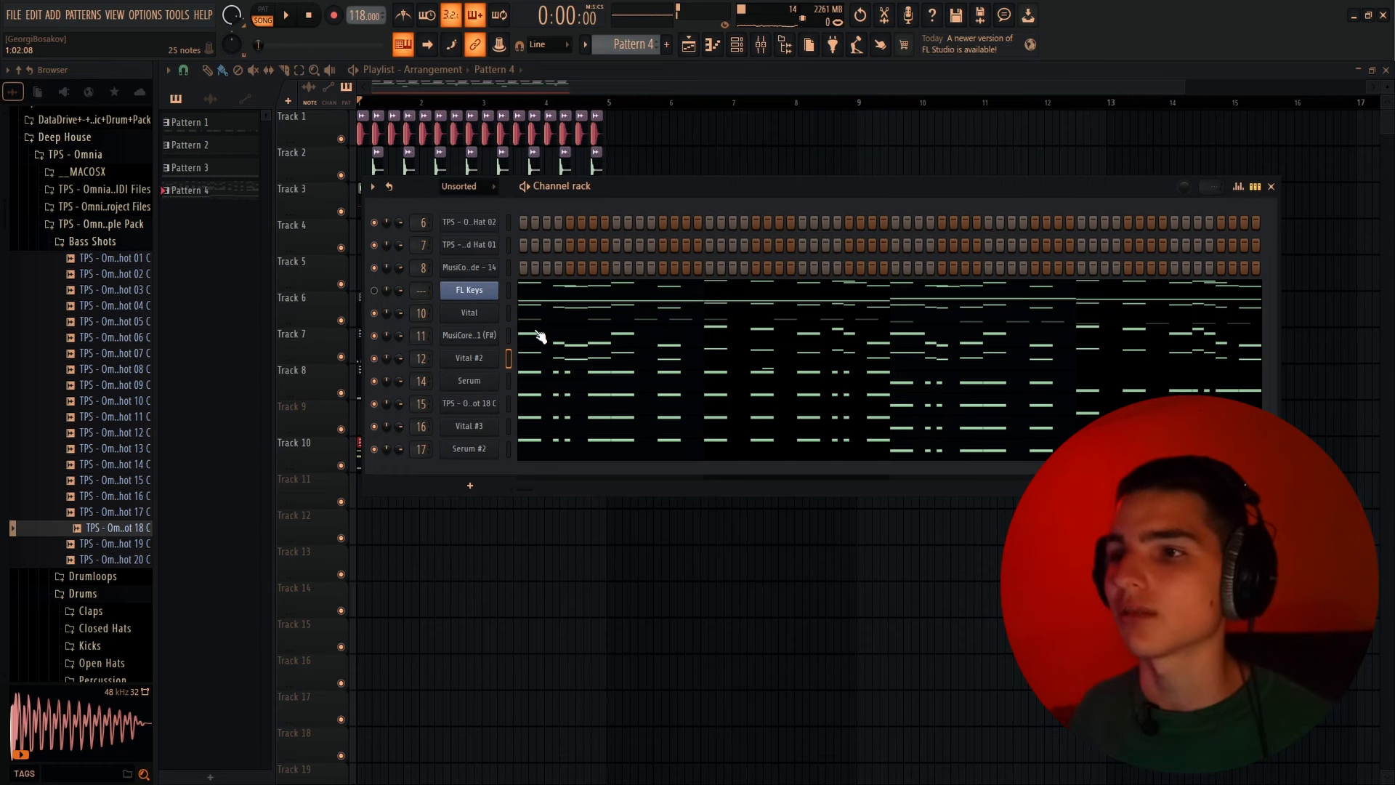
pyautogui.click(547, 317)
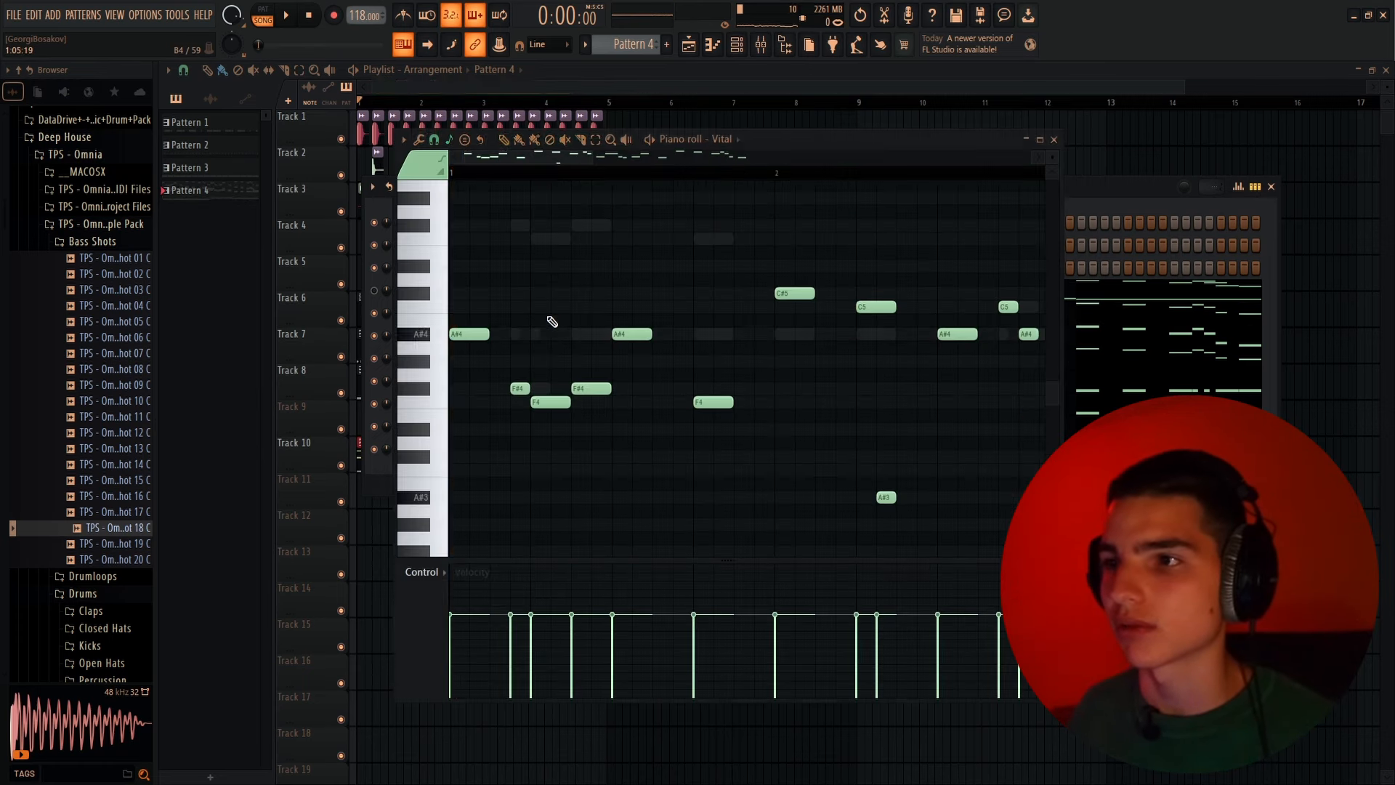
pyautogui.press('space')
pyautogui.scroll(-3, 739, 455)
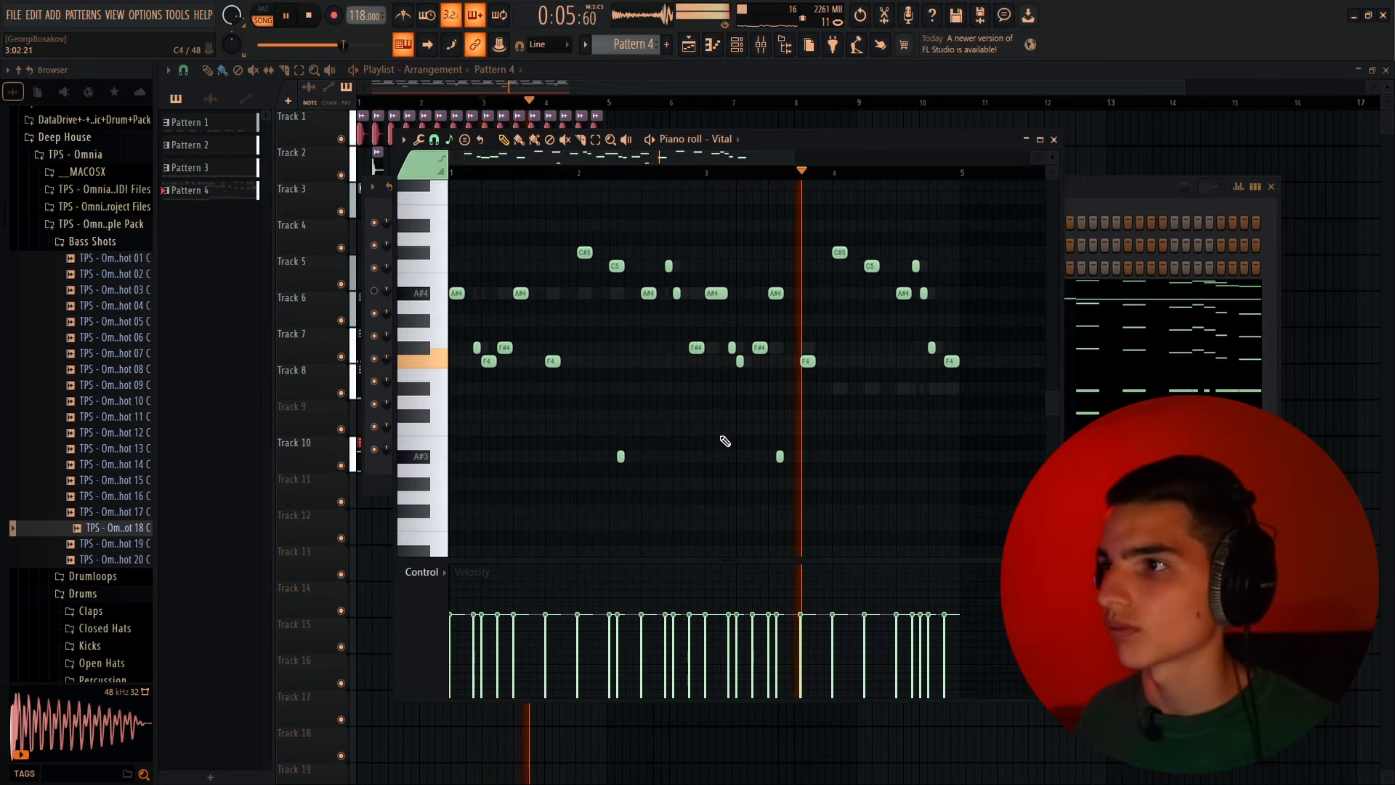
pyautogui.scroll(-1, 707, 440)
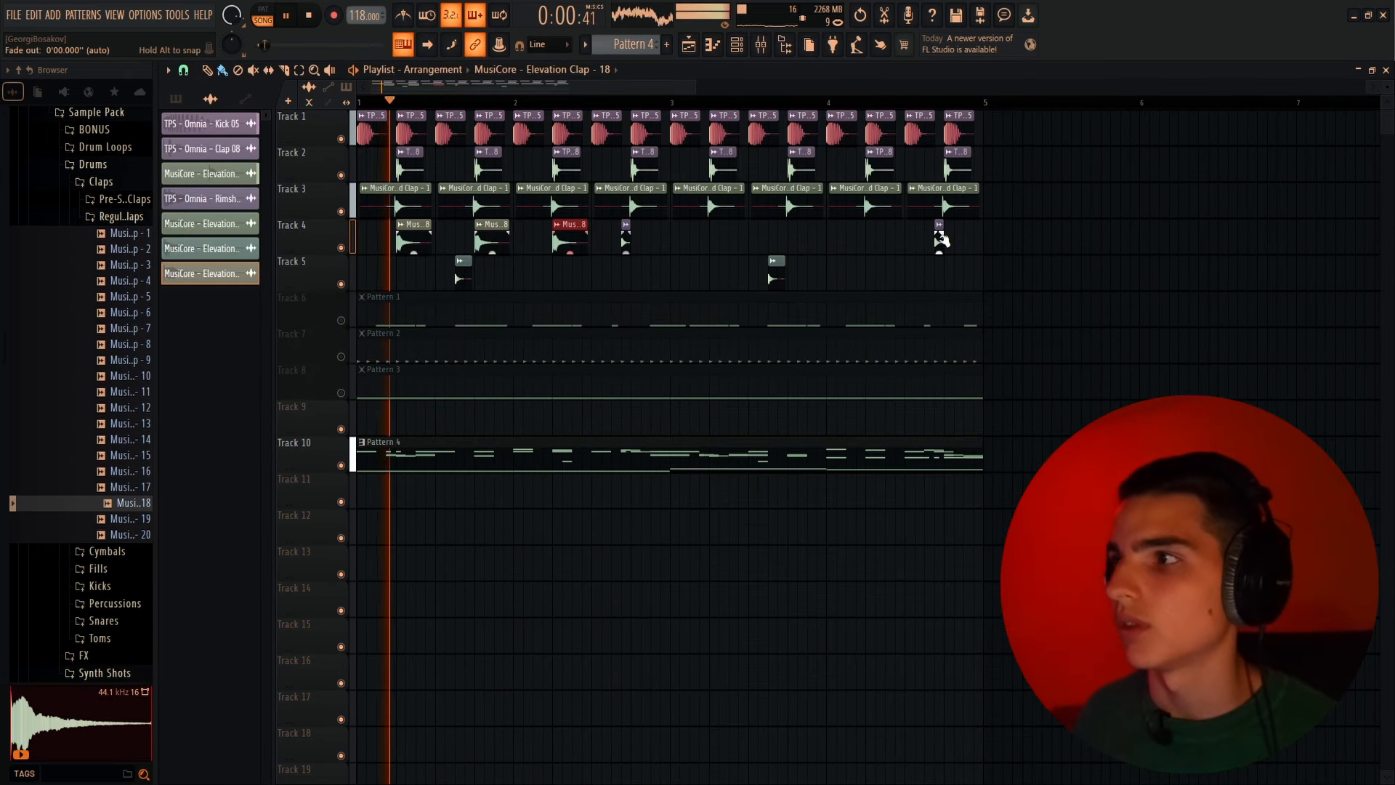
# Move the rimshot clips to Track 5, the percussion clips to Track 6 and the pattern clips down one track each
pyautogui.moveTo(995, 234); pyautogui.dragTo(614, 272)
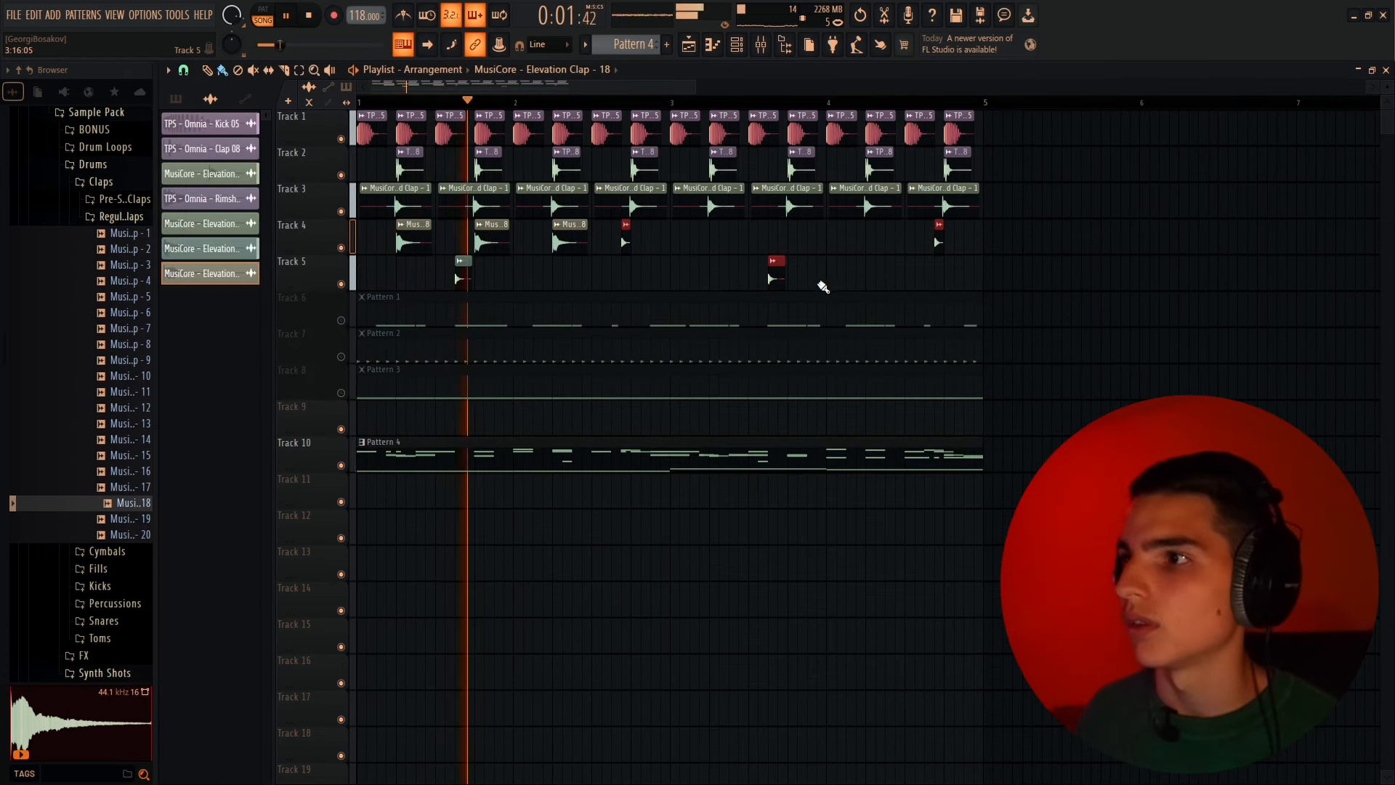
pyautogui.moveTo(438, 267); pyautogui.dragTo(510, 290)
pyautogui.moveTo(362, 256); pyautogui.dragTo(928, 530)
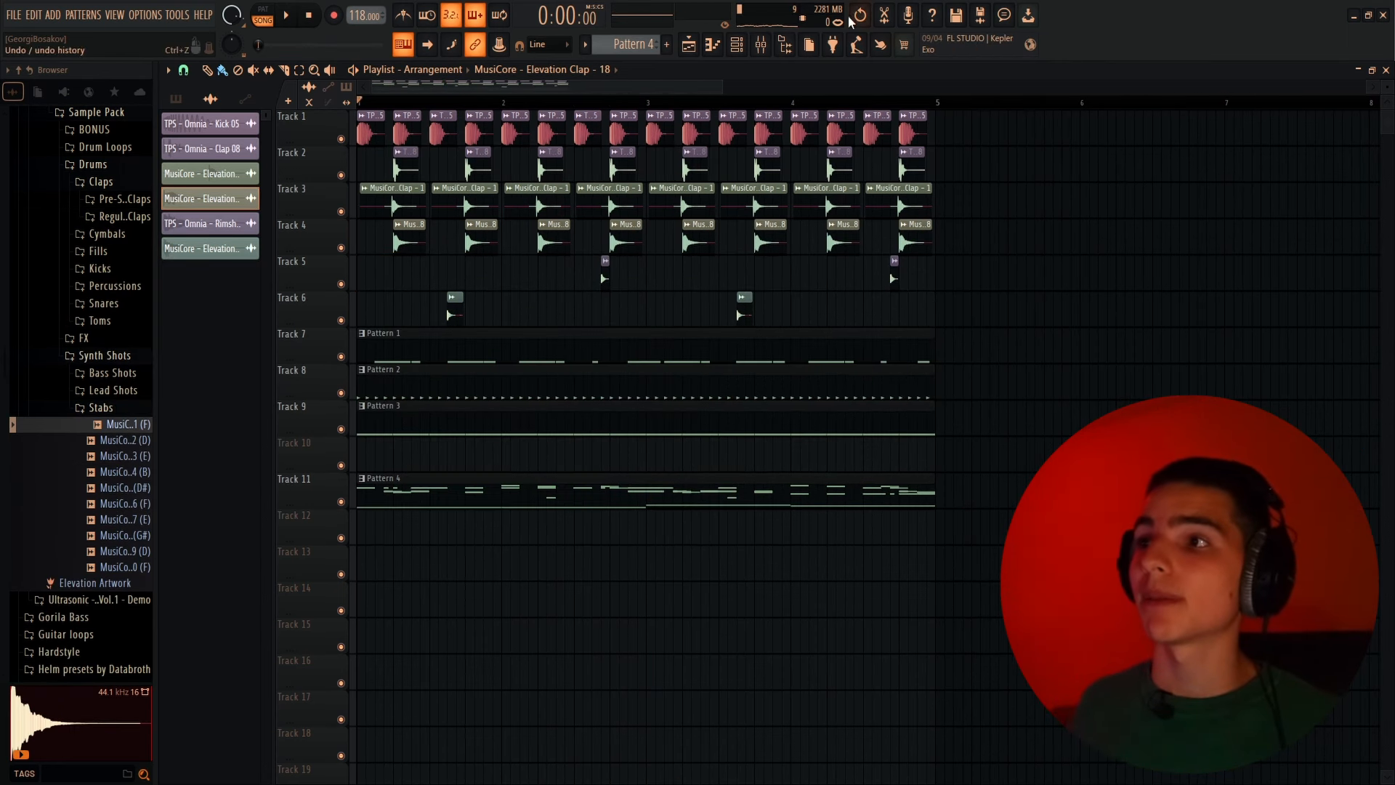
# Select every clip in the playlist and move the whole four-bar loop to start at bar 25
pyautogui.click(737, 49)
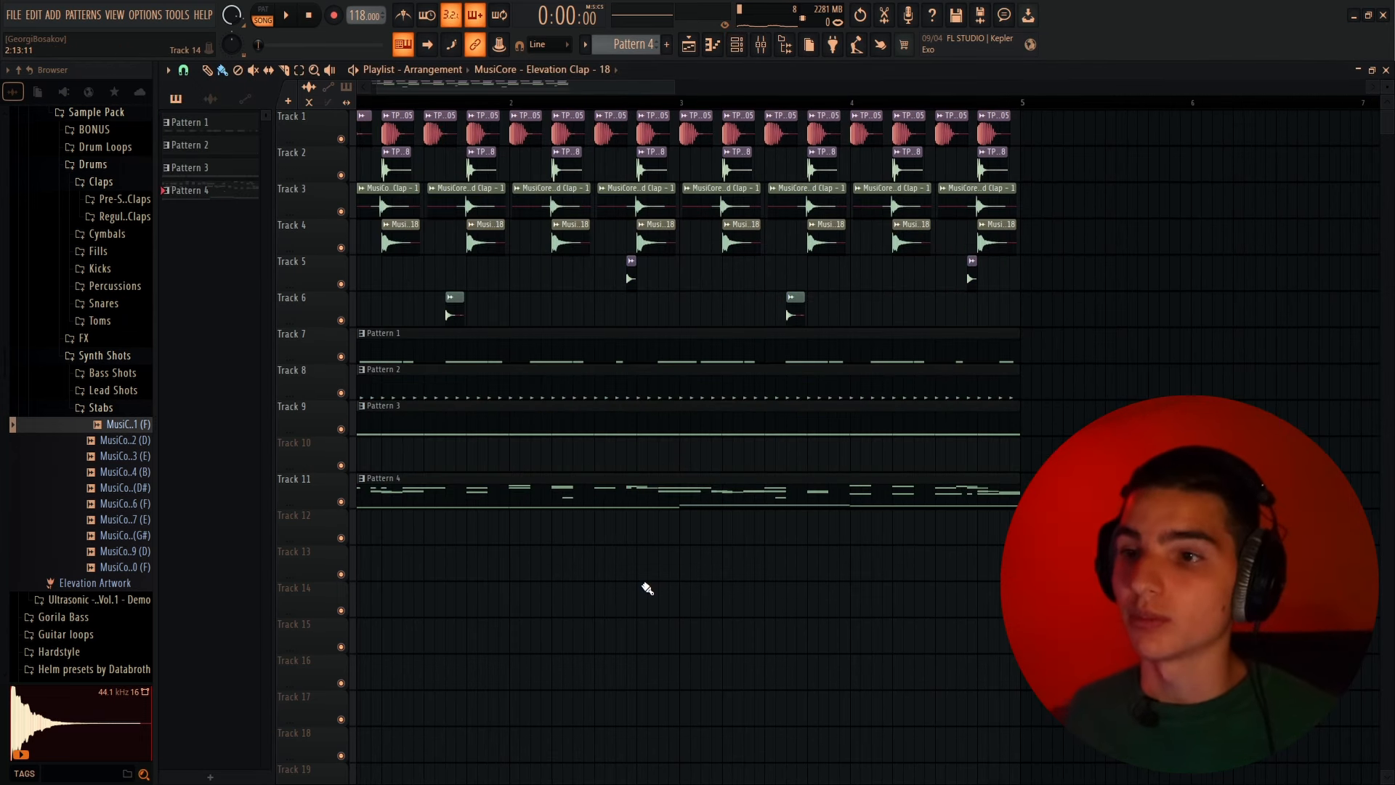
pyautogui.scroll(-4, 647, 588)
pyautogui.moveTo(913, 700); pyautogui.dragTo(353, 111)
pyautogui.scroll(-2, 406, 425)
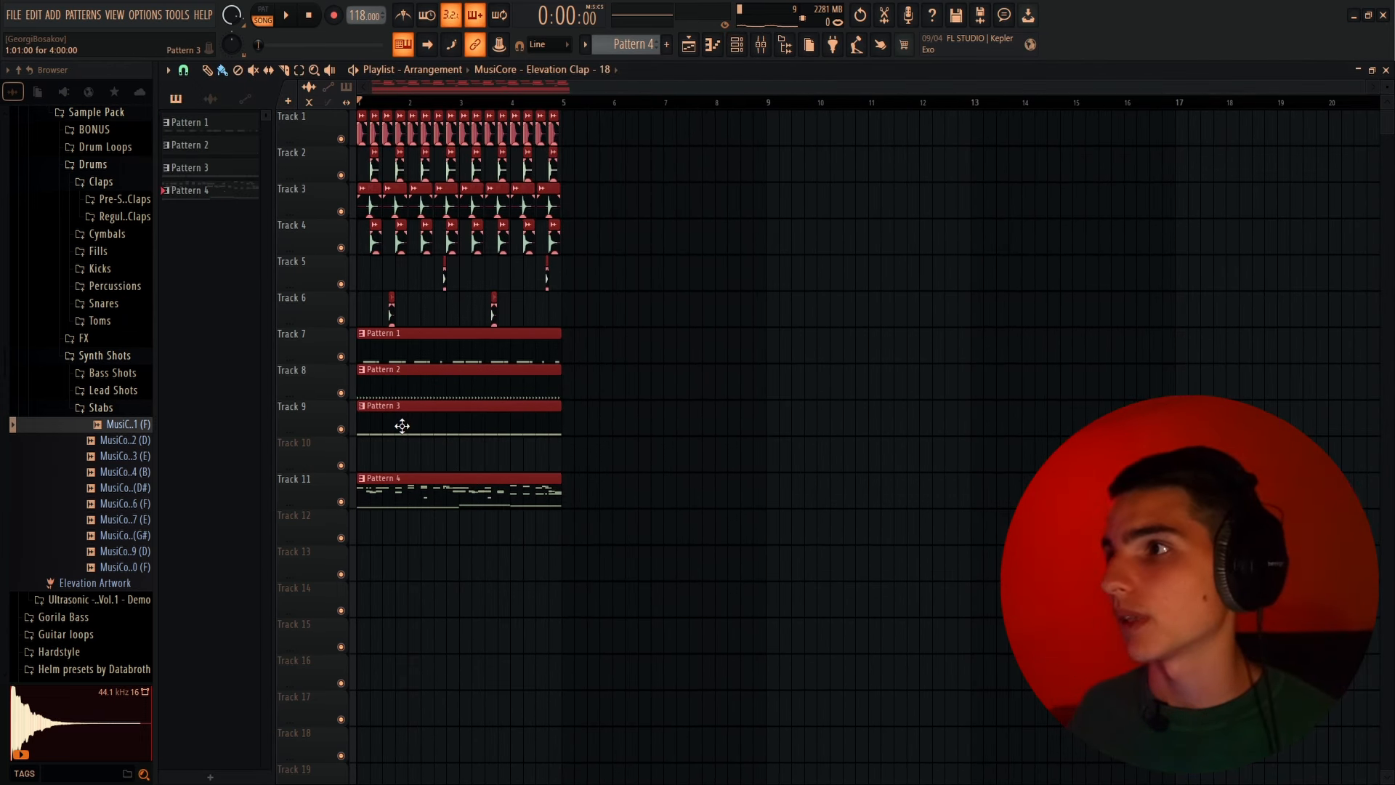
pyautogui.moveTo(401, 426); pyautogui.dragTo(816, 417)
pyautogui.scroll(-2, 627, 507)
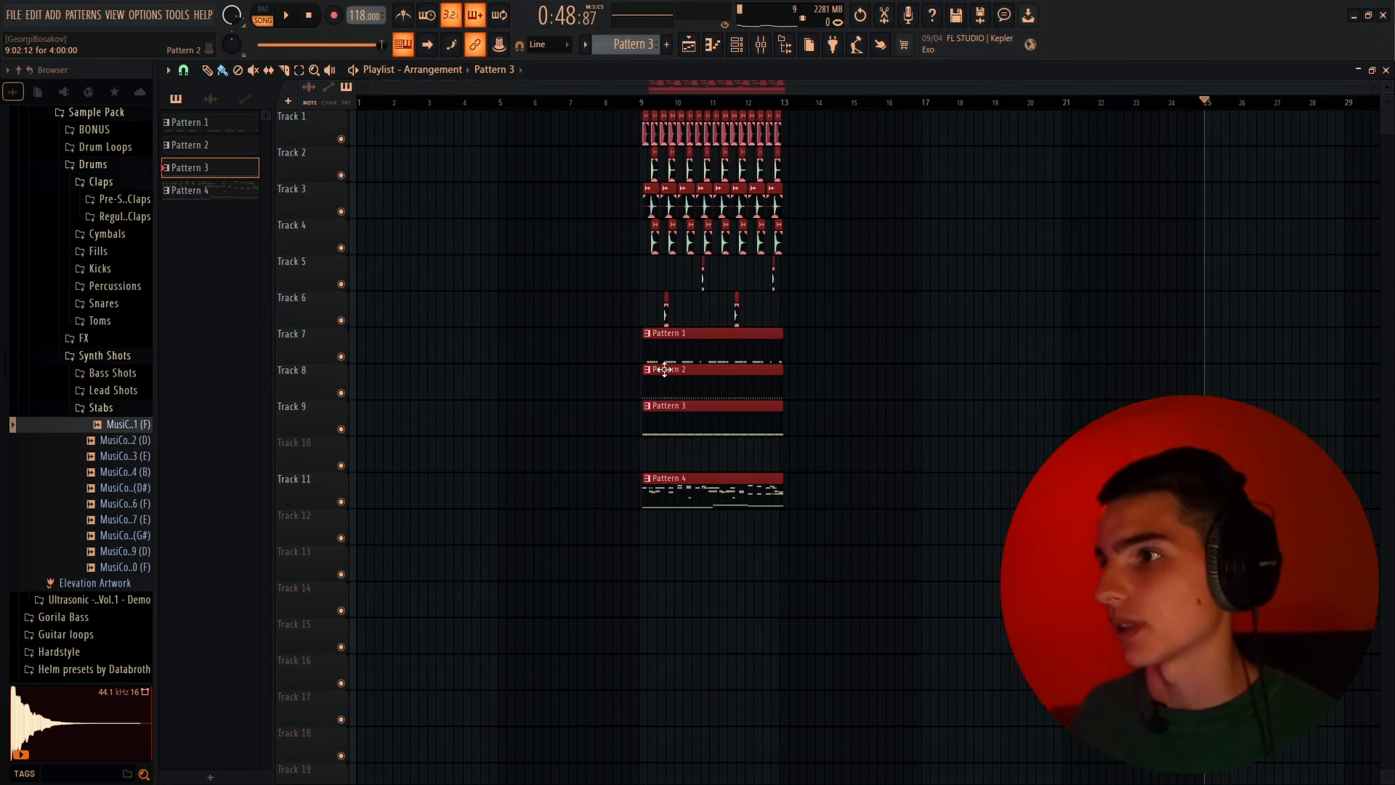
pyautogui.moveTo(679, 347); pyautogui.dragTo(1237, 336)
pyautogui.scroll(5, 1228, 341)
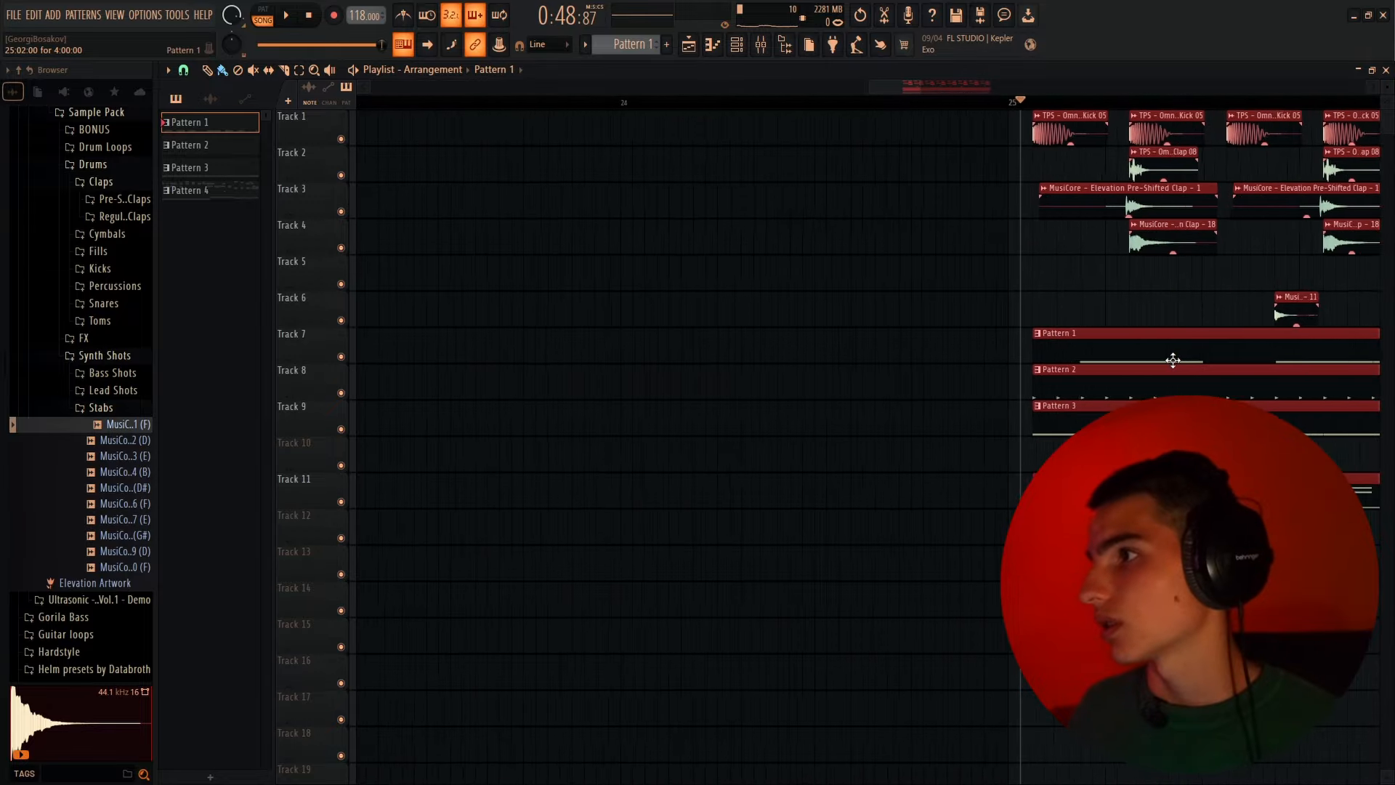
pyautogui.scroll(4, 1173, 361)
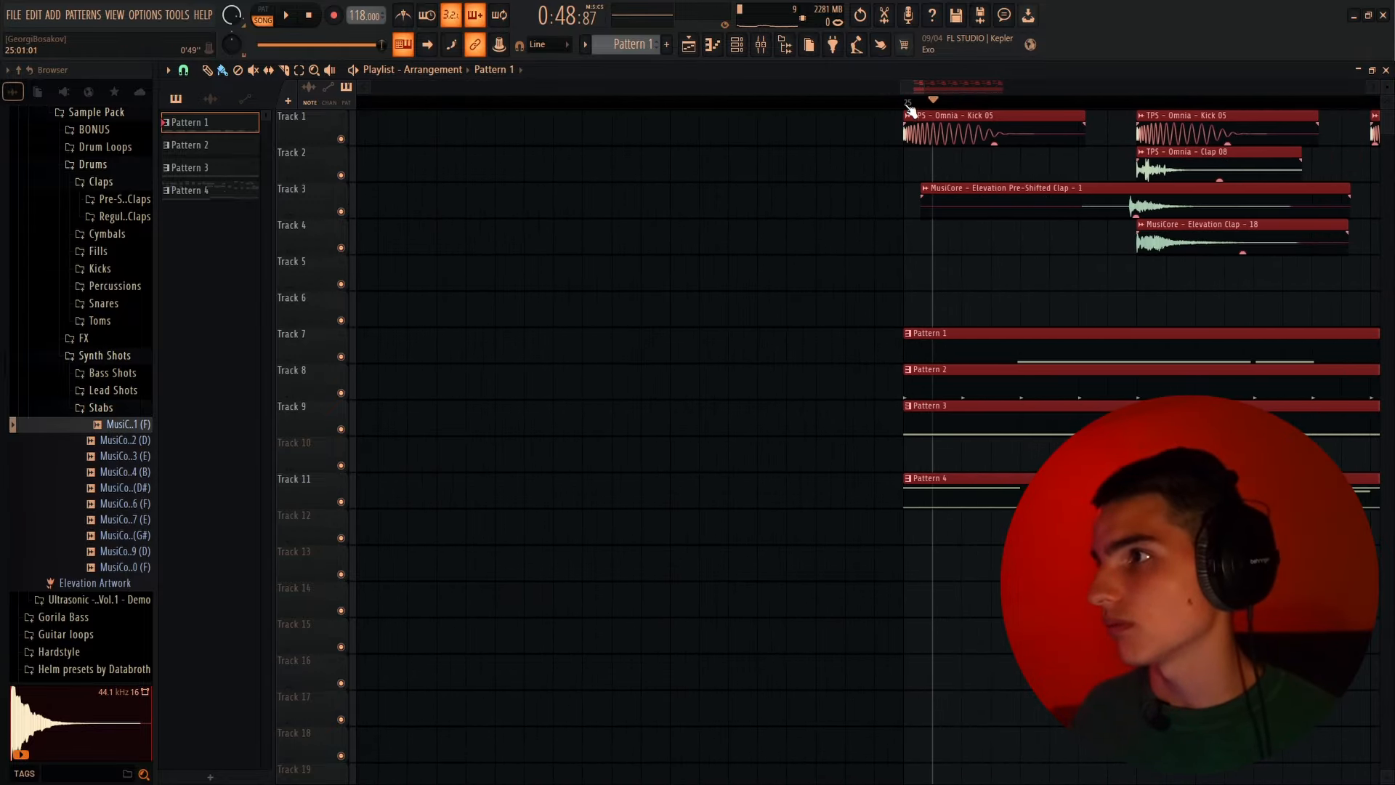
pyautogui.scroll(-8, 910, 109)
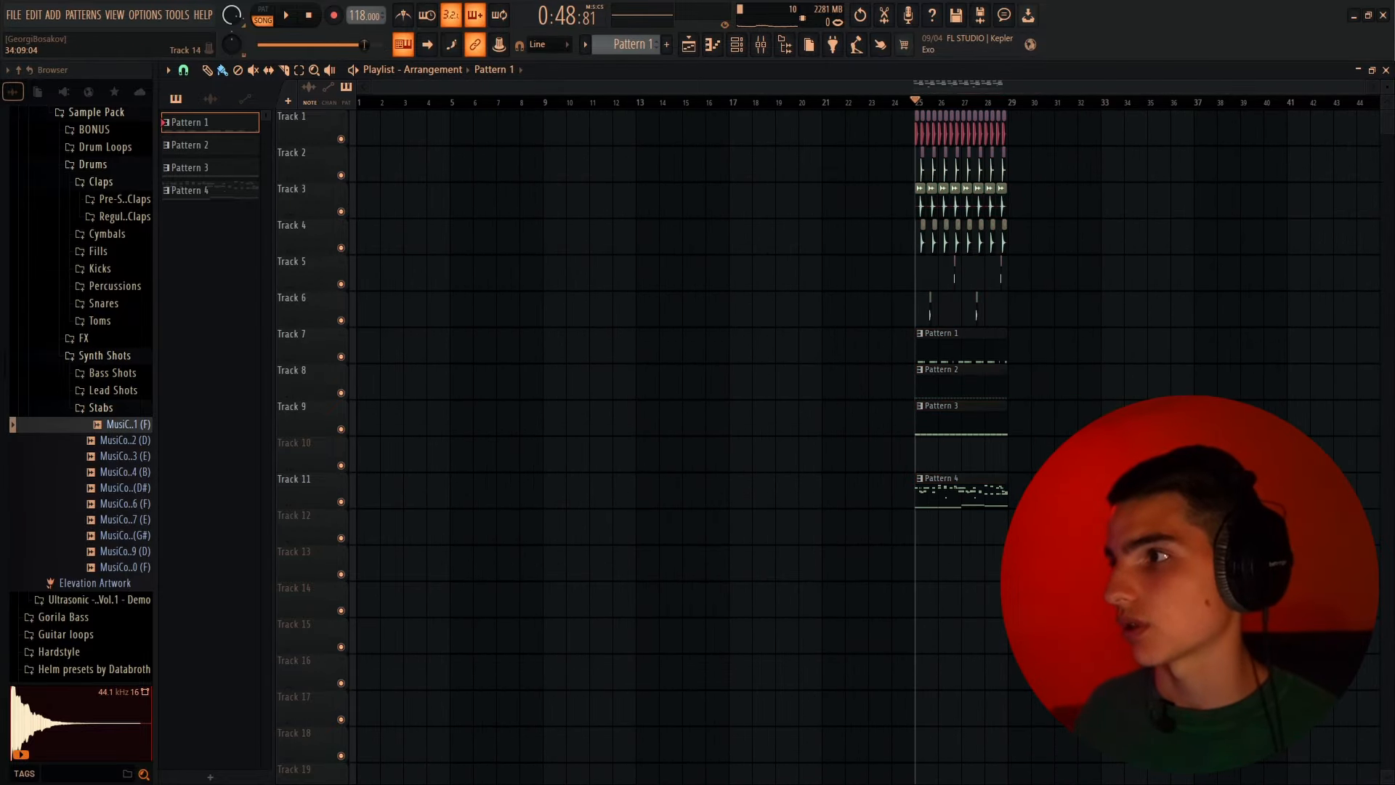
# Duplicate all the clips of the four-bar loop directly behind it, filling bars 25 to 32
pyautogui.hotkey('ctrl', 'a')
pyautogui.click(1068, 563)
pyautogui.rightClick(1068, 563)
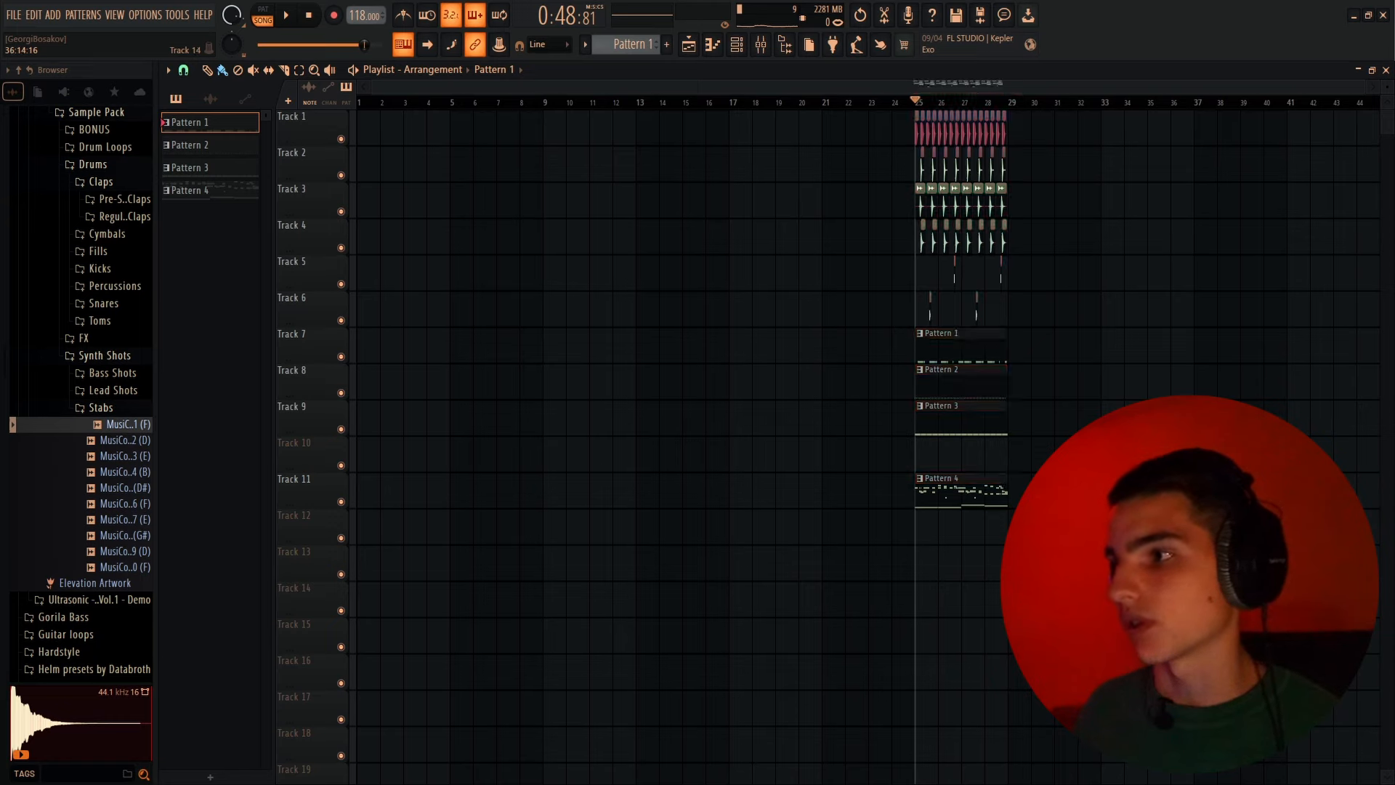
pyautogui.moveTo(1190, 579); pyautogui.dragTo(902, 106)
pyautogui.hotkey('ctrl', 'b')
pyautogui.click(1025, 563)
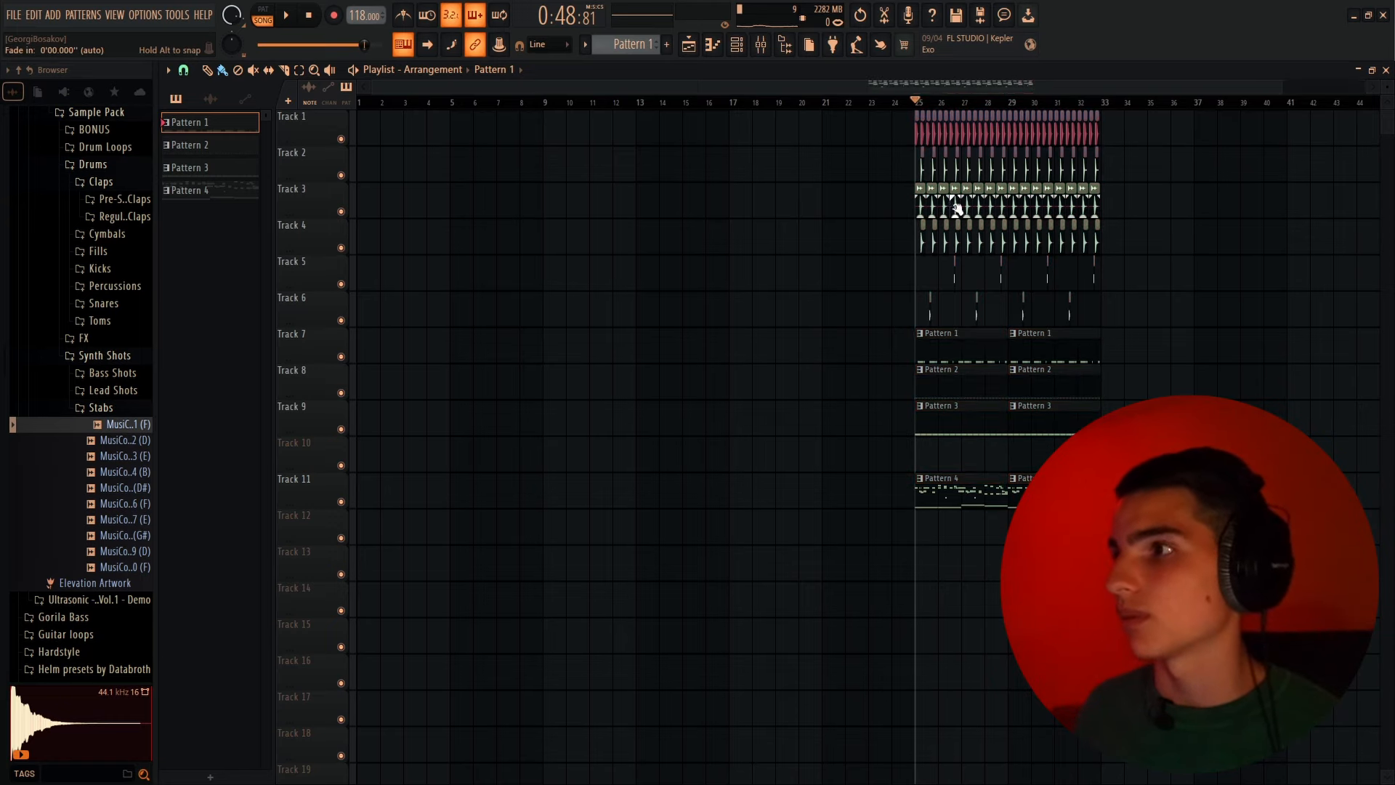
# Try moving the whole eight-bar section to start at bar 33 and undo the move
pyautogui.hotkey('ctrl', 'a')
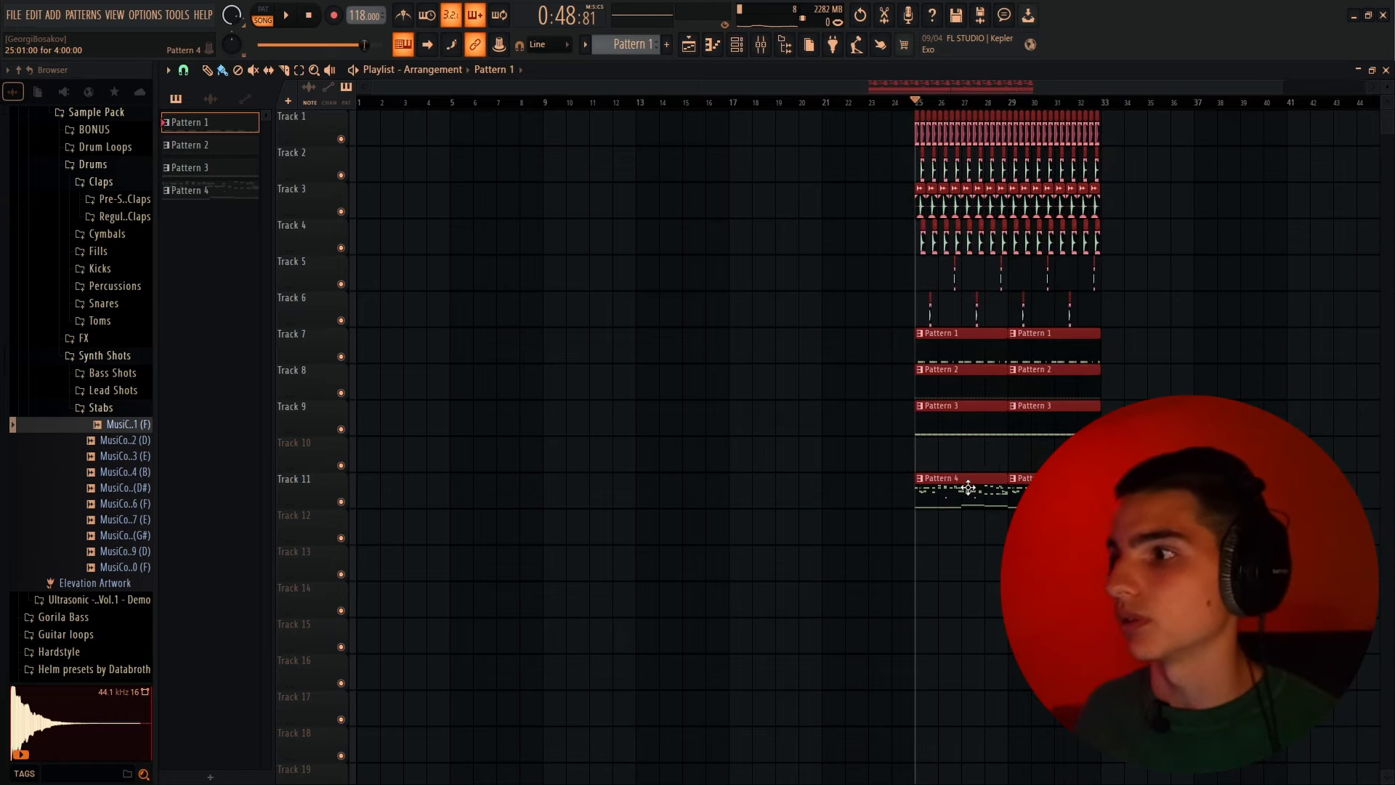
pyautogui.moveTo(968, 487); pyautogui.dragTo(1150, 465)
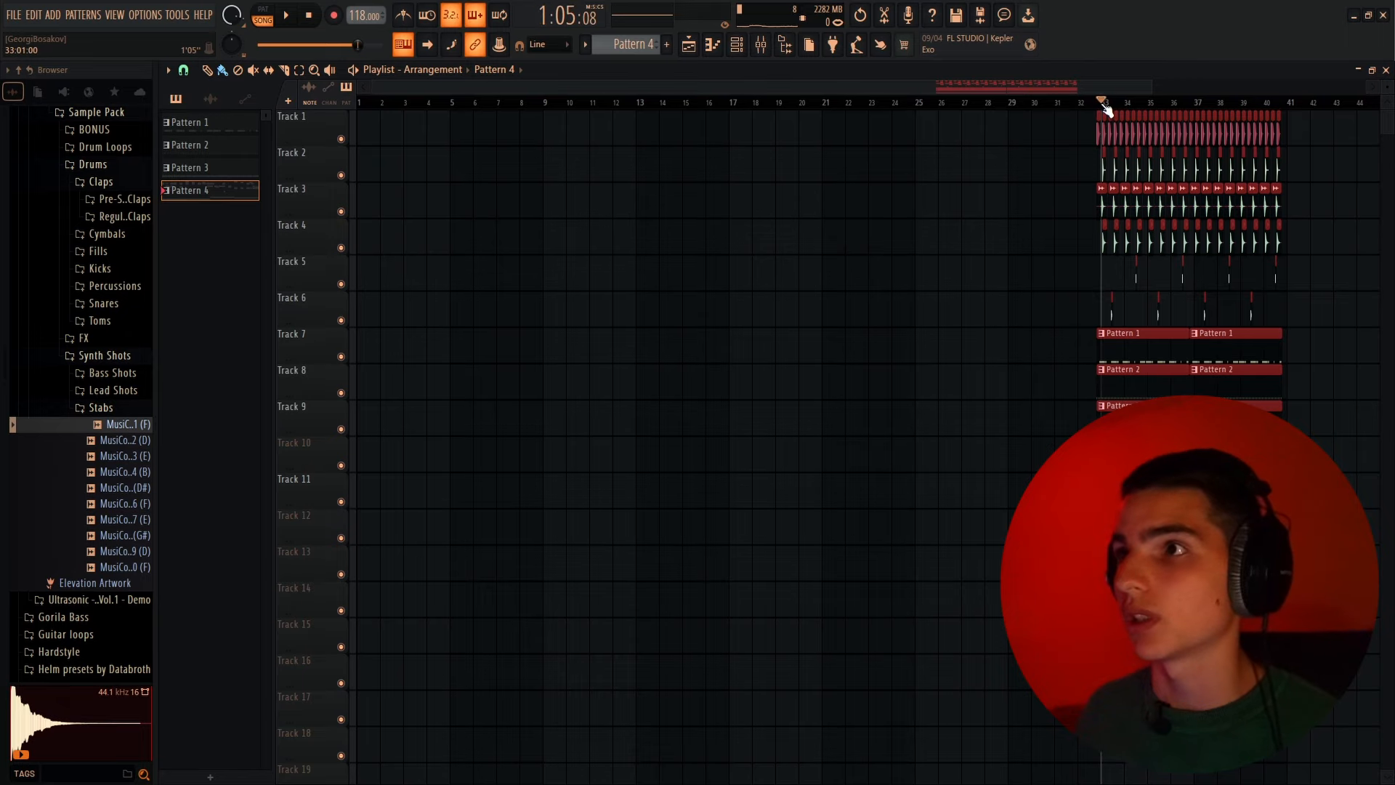
pyautogui.hotkey('ctrl', 'z')
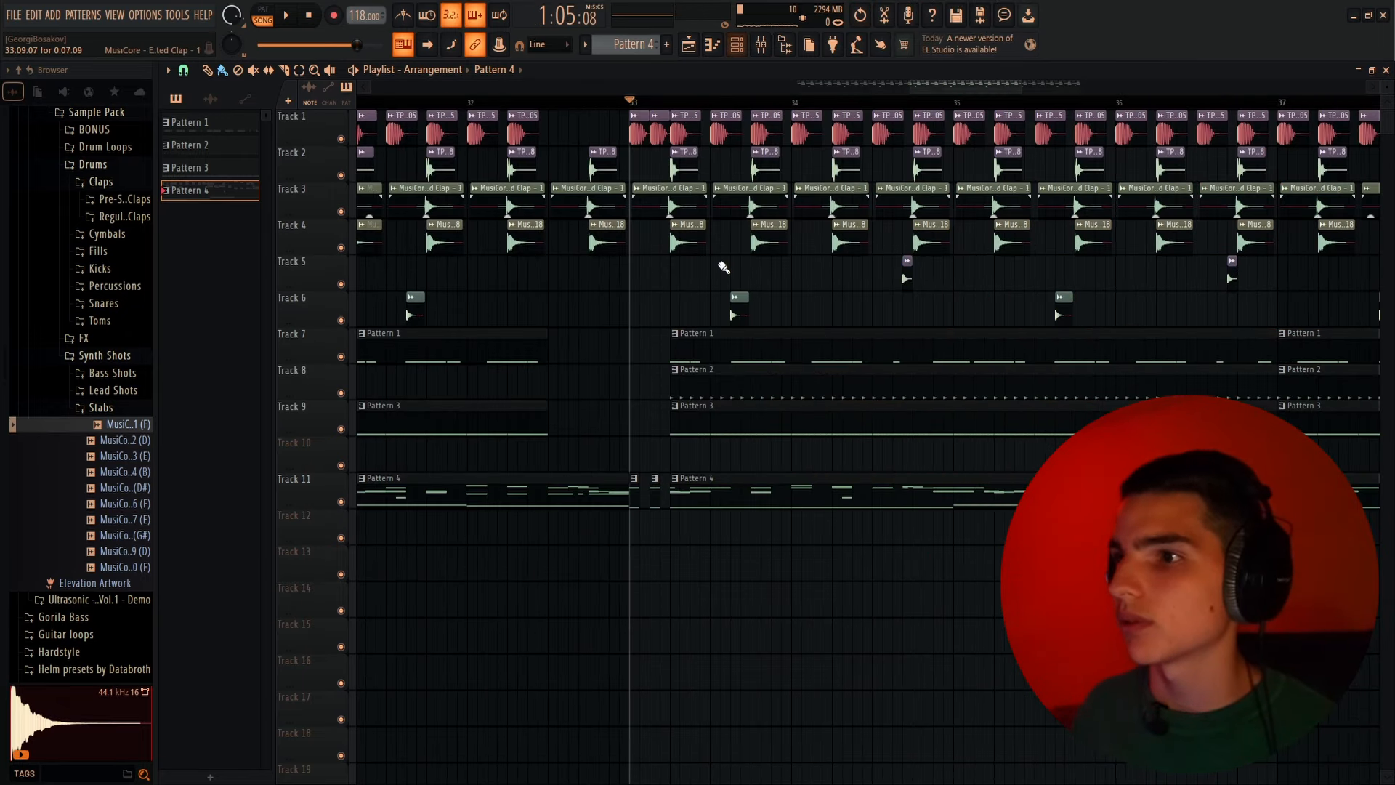
# Set the playback position to bar 25 and add a 3x Osc channel with all three oscillators set to noise
pyautogui.scroll(-5, 723, 267)
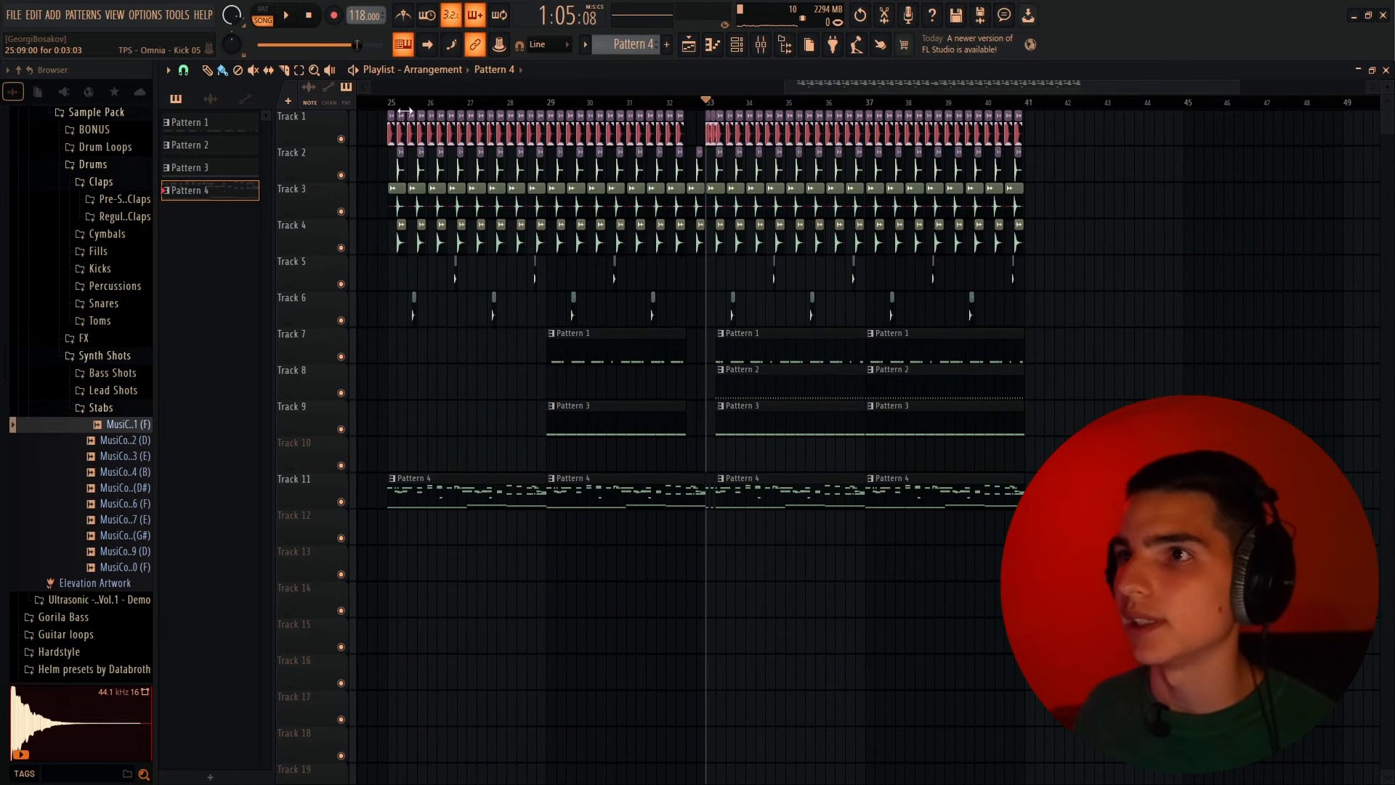
pyautogui.click(390, 103)
pyautogui.click(736, 45)
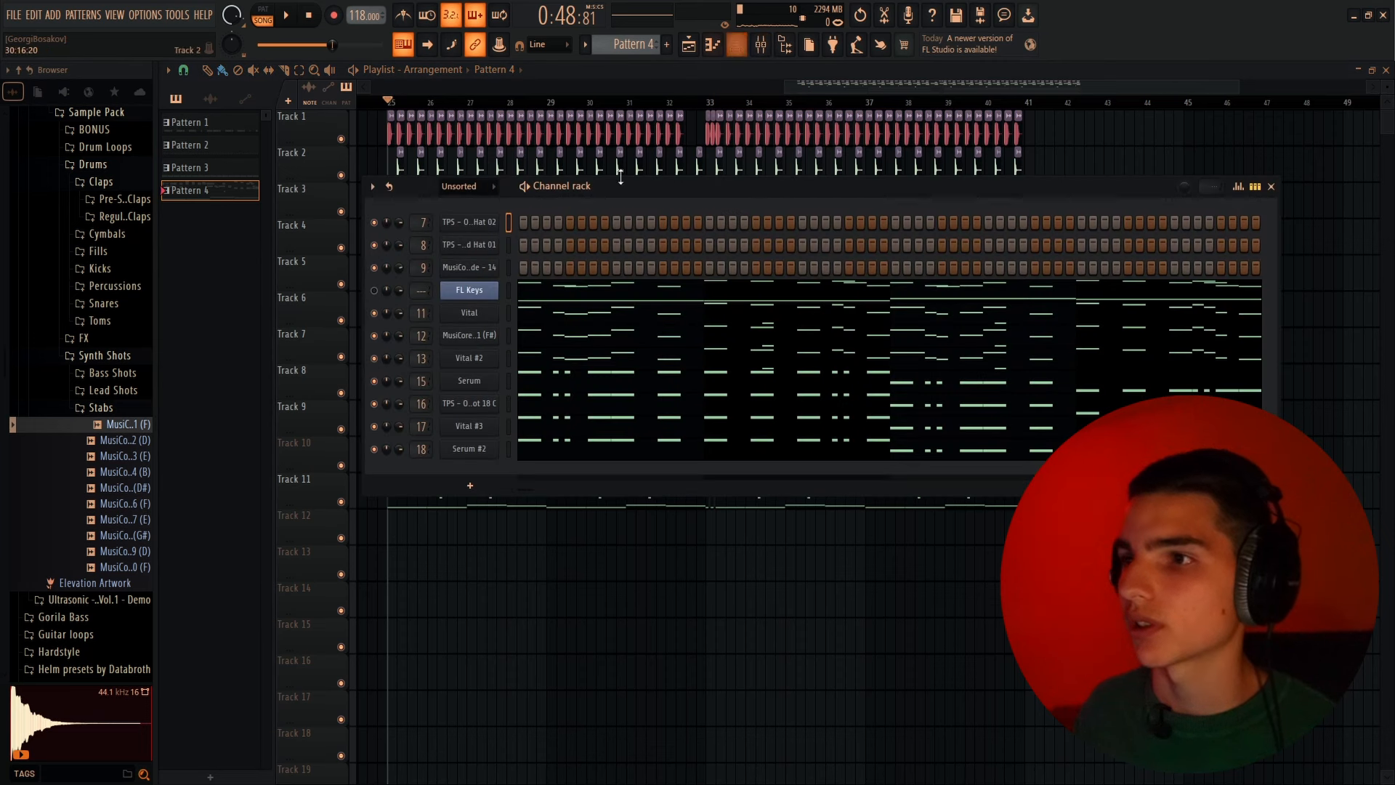
pyautogui.click(483, 491)
pyautogui.click(497, 728)
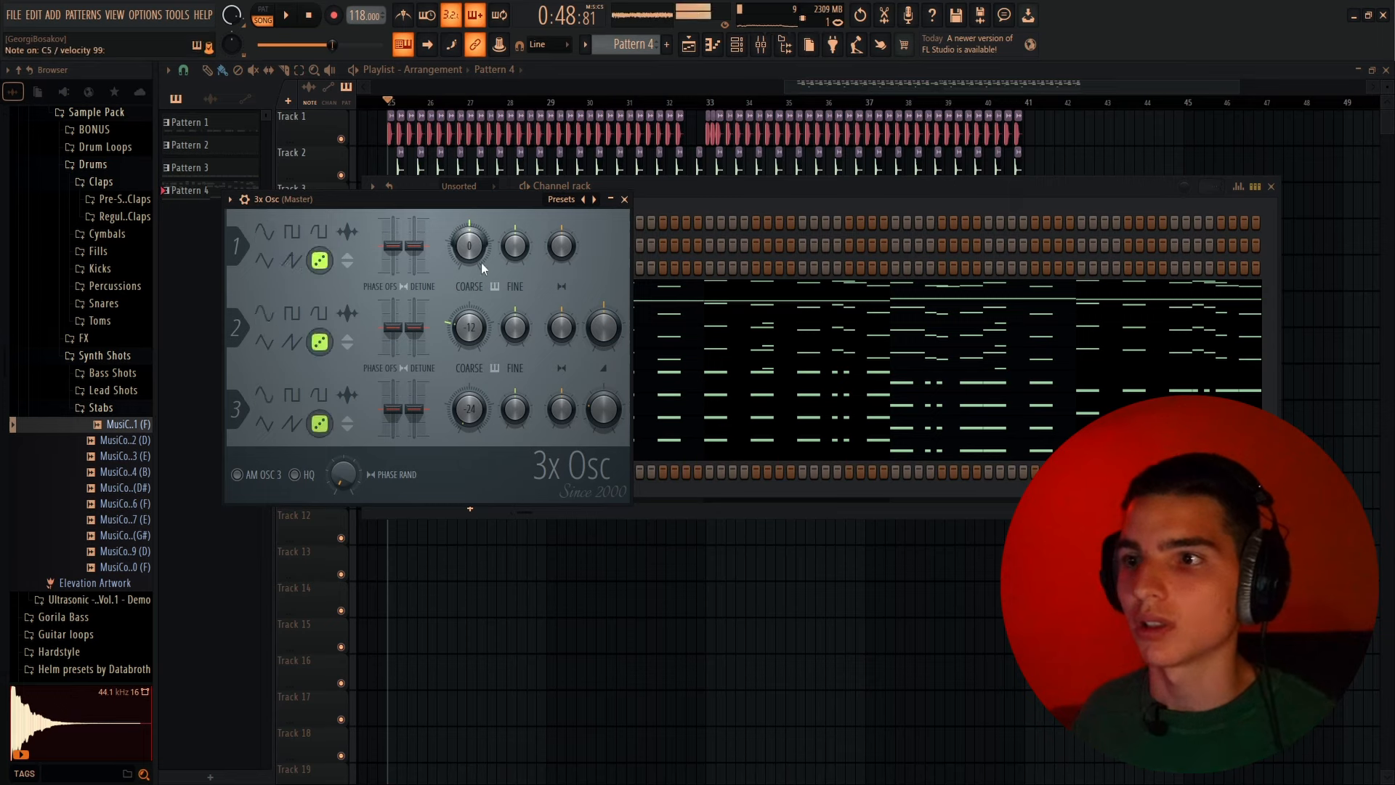
pyautogui.press('Escape')
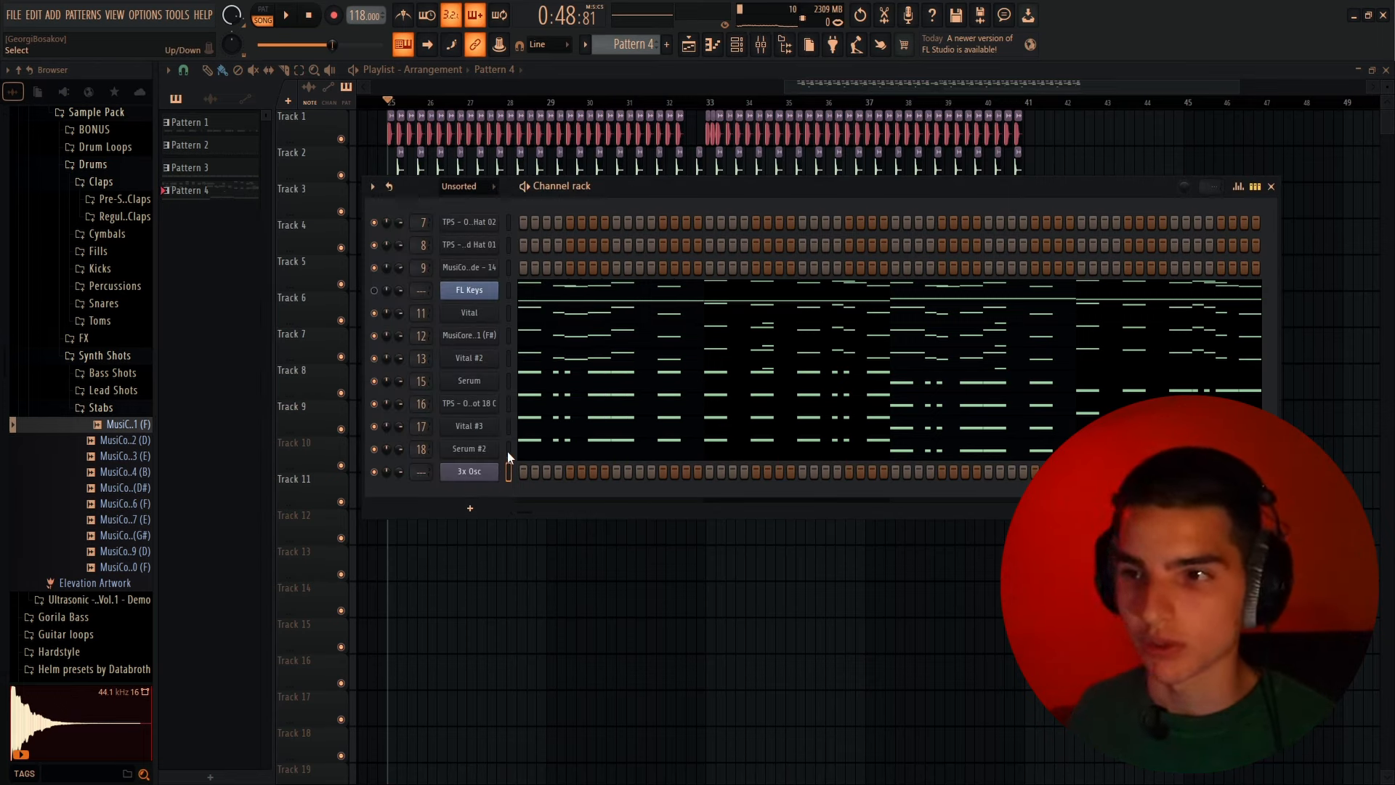
# Paste the melody notes into the 3x Osc channel, play from bar 25 and open effect slot 1 of mixer insert 14
pyautogui.hotkey('ctrl', 'v')
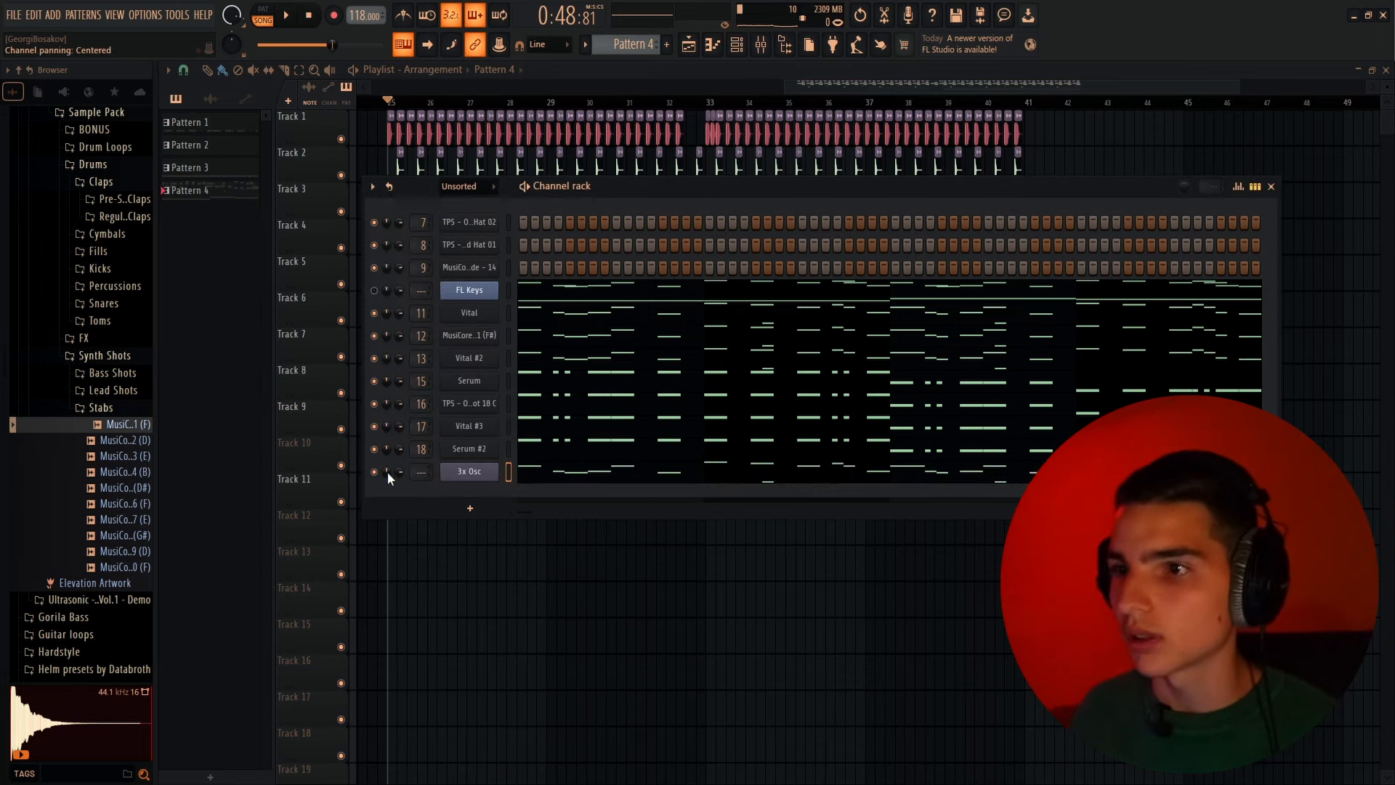
pyautogui.press('space')
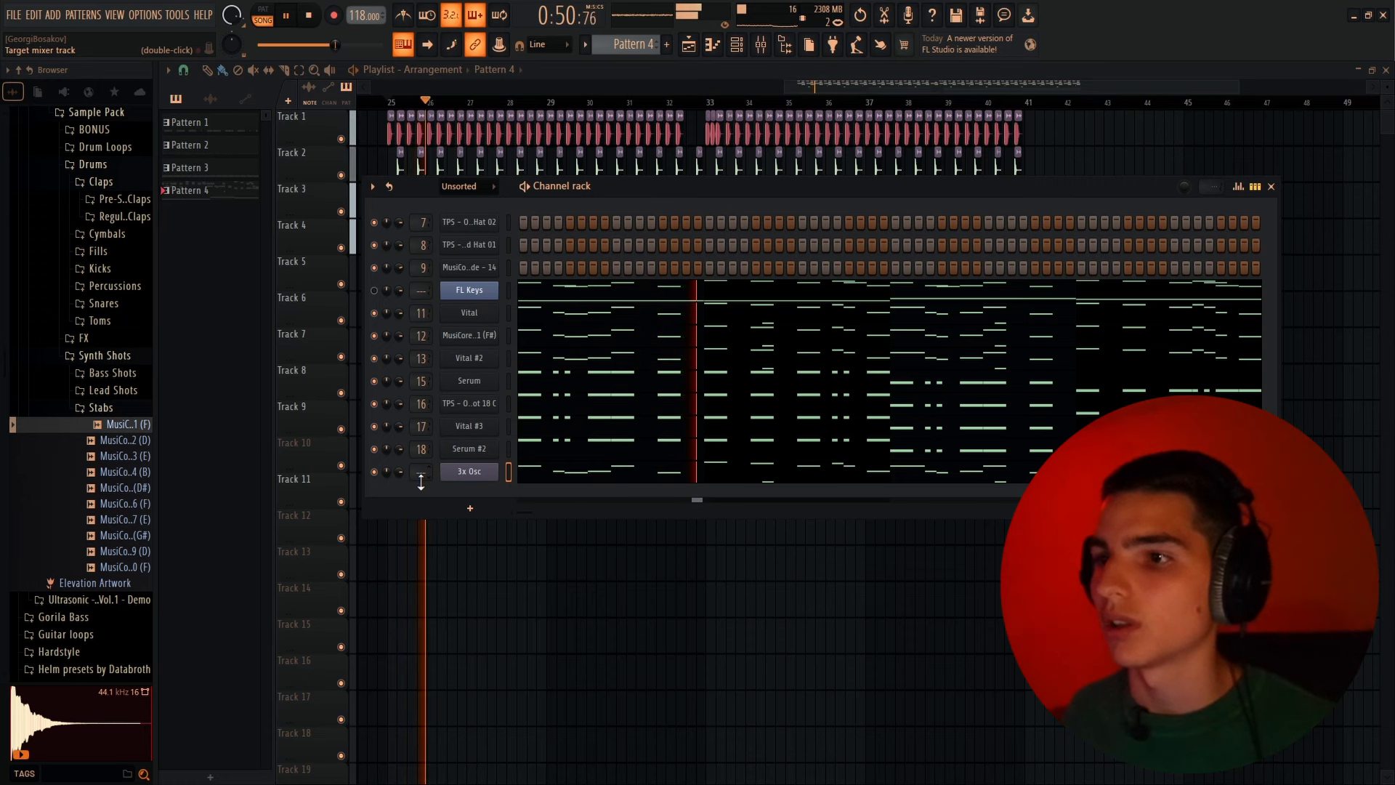
pyautogui.press('F9')
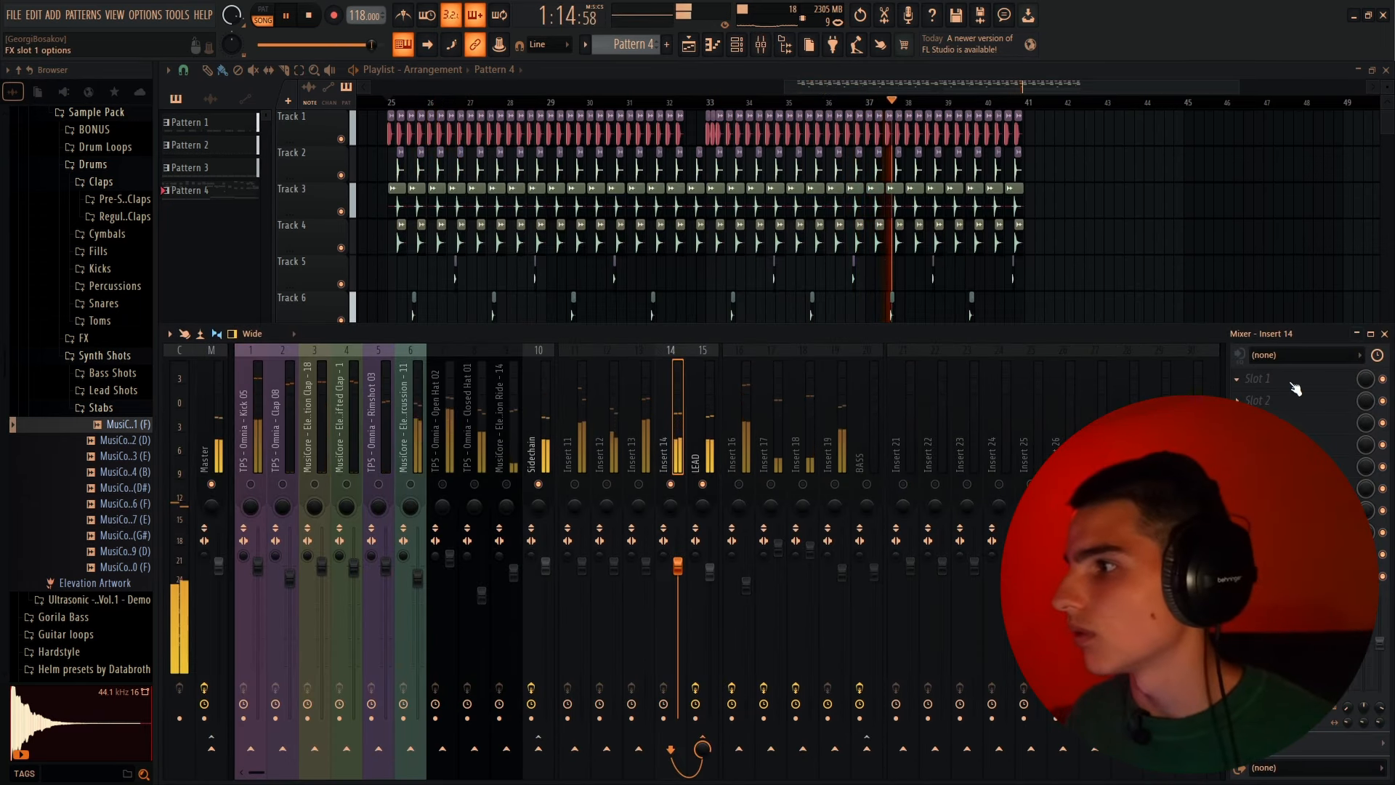
pyautogui.click(1264, 378)
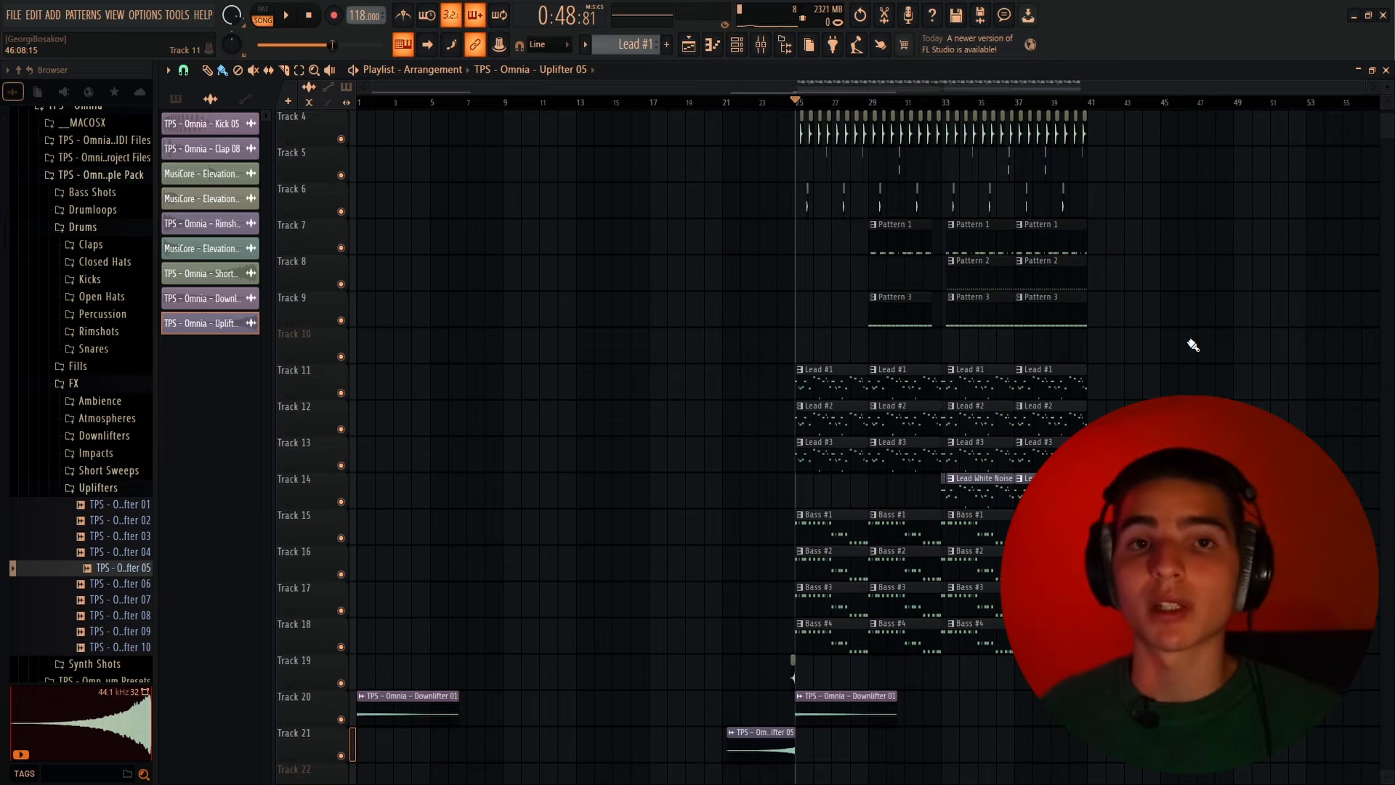
pyautogui.scroll(3, 1192, 344)
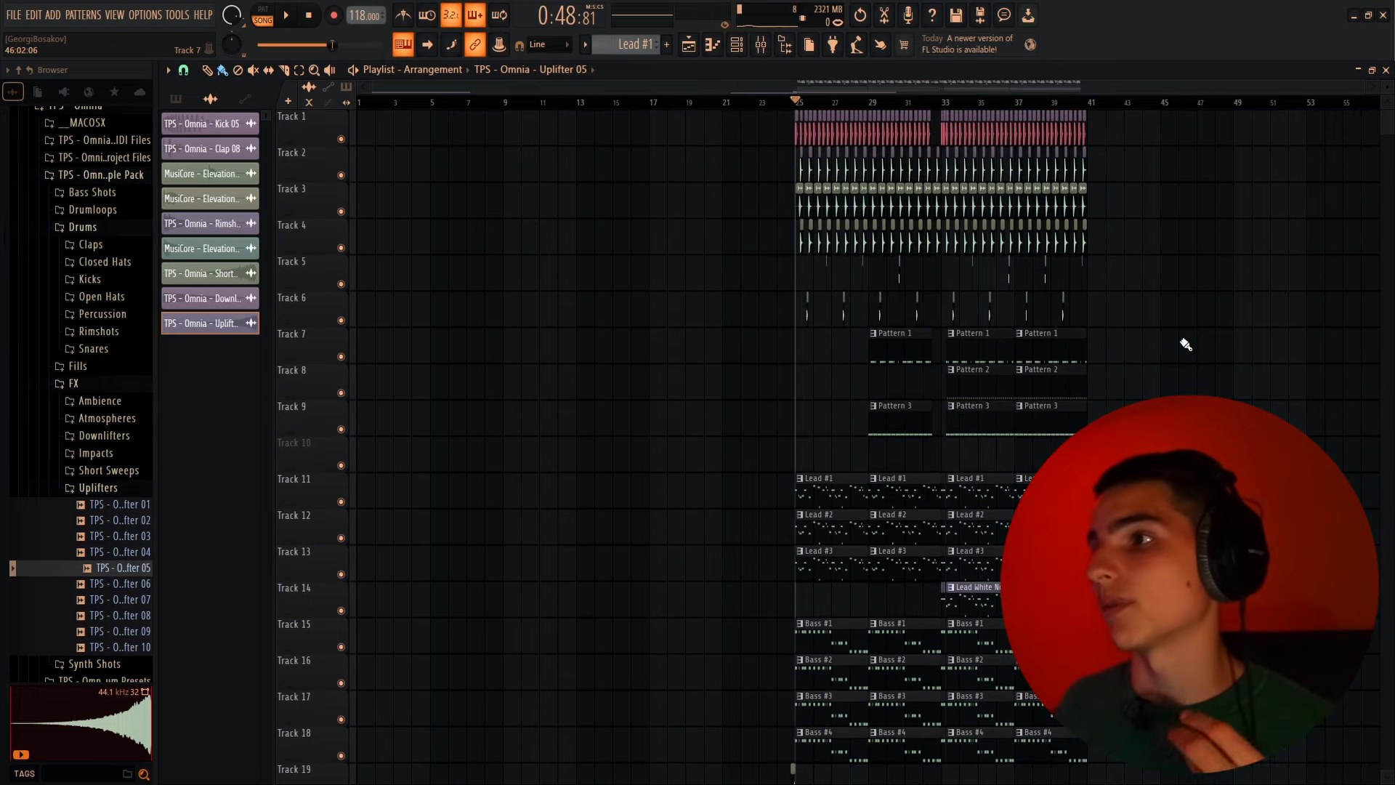